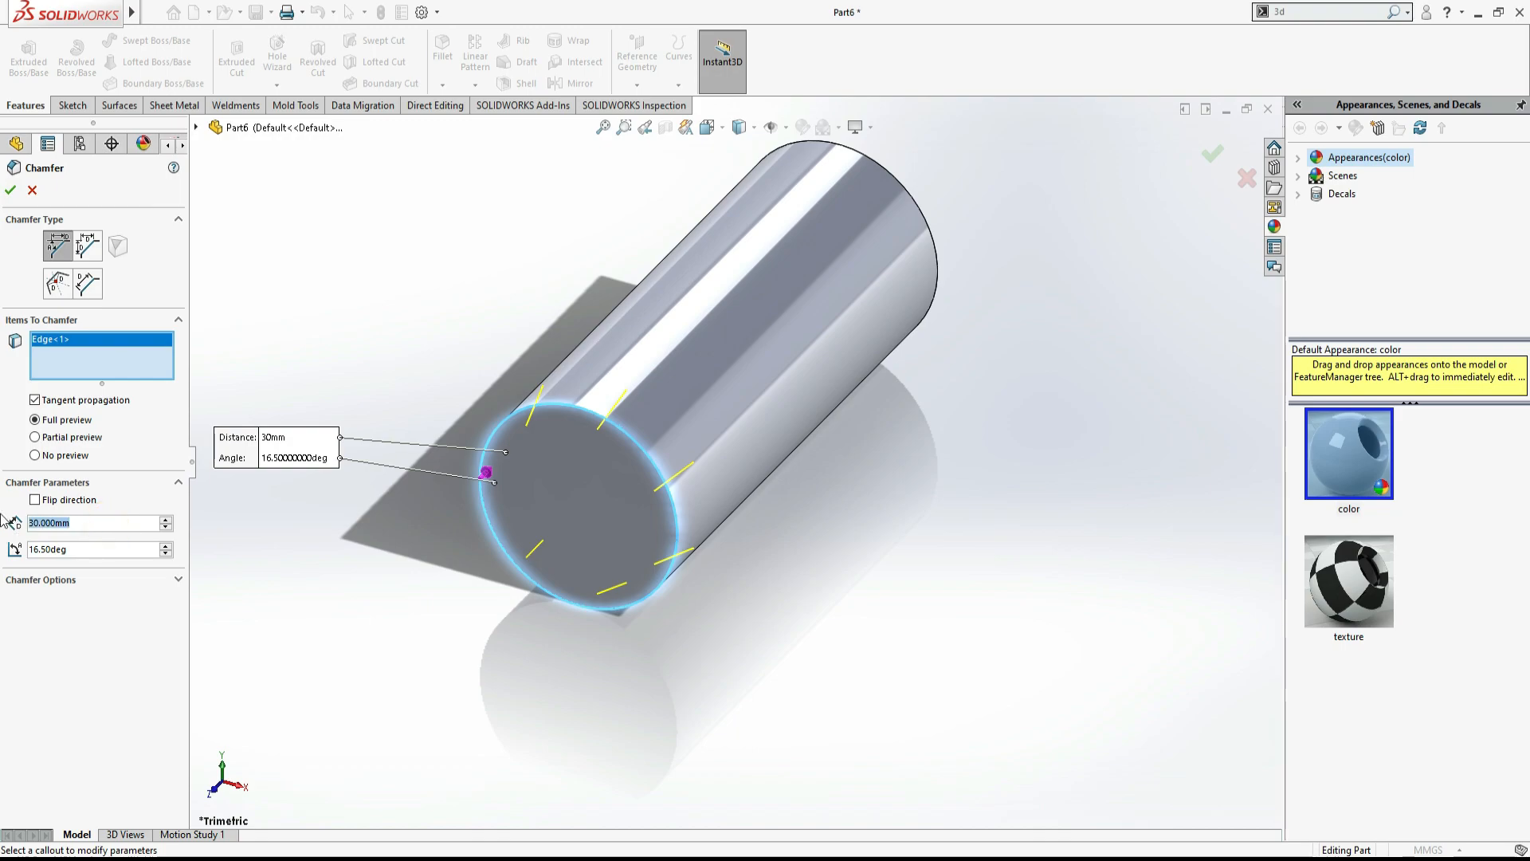
Step: Check the Task 1 drawing in the PDF and apply the 16.5-degree chamfer to the cylinder's front edge with a distance of 200 mm
{"action": "key", "text": "alt+Tab"}
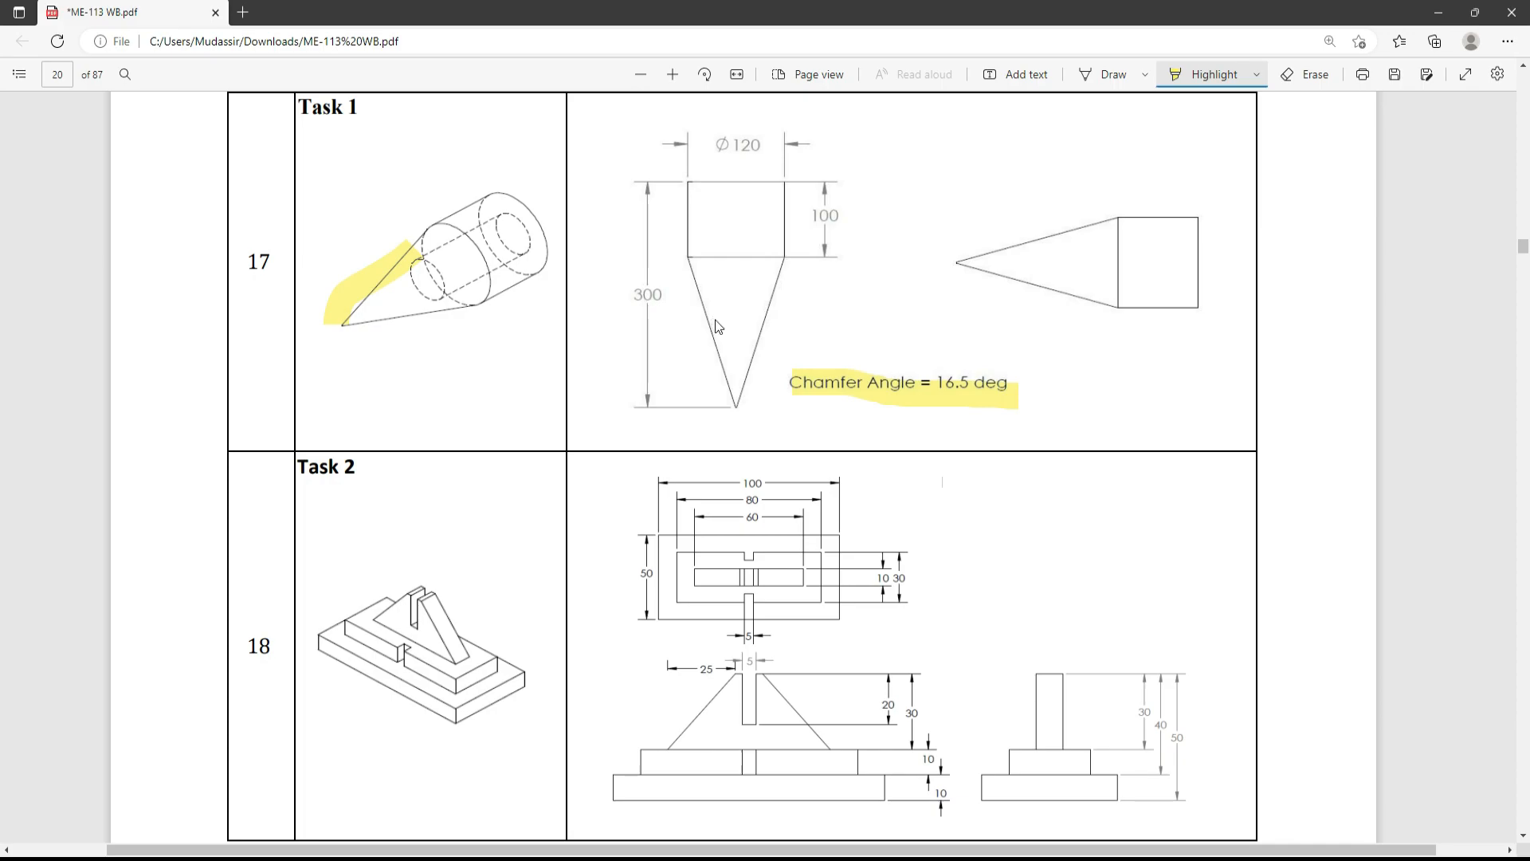
{"action": "key", "text": "alt+Tab"}
{"action": "left_click_drag", "start_coordinate": [89, 524], "coordinate": [8, 526]}
{"action": "type", "text": "200"}
{"action": "key", "text": "Return"}
{"action": "left_click", "coordinate": [10, 190]}
{"action": "left_click", "coordinate": [303, 241]}
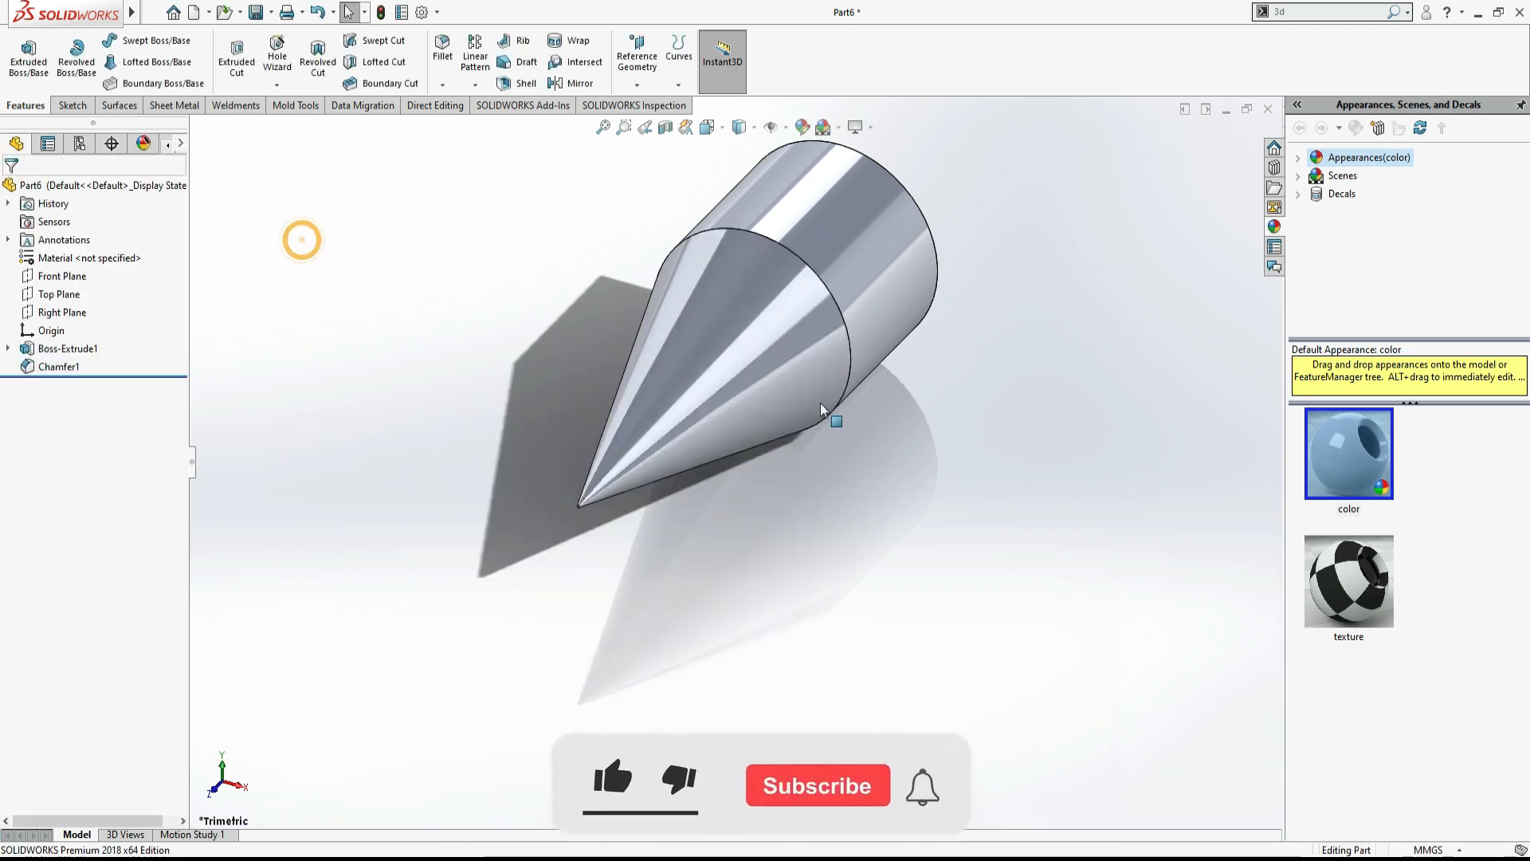
{"action": "scroll", "coordinate": [1090, 473], "scroll_direction": "up", "scroll_amount": 2}
Step: Switch to the PDF workbook, highlight the dashed inner hole in the Task 1 isometric view, and return to SOLIDWORKS
{"action": "key", "text": "alt+Tab"}
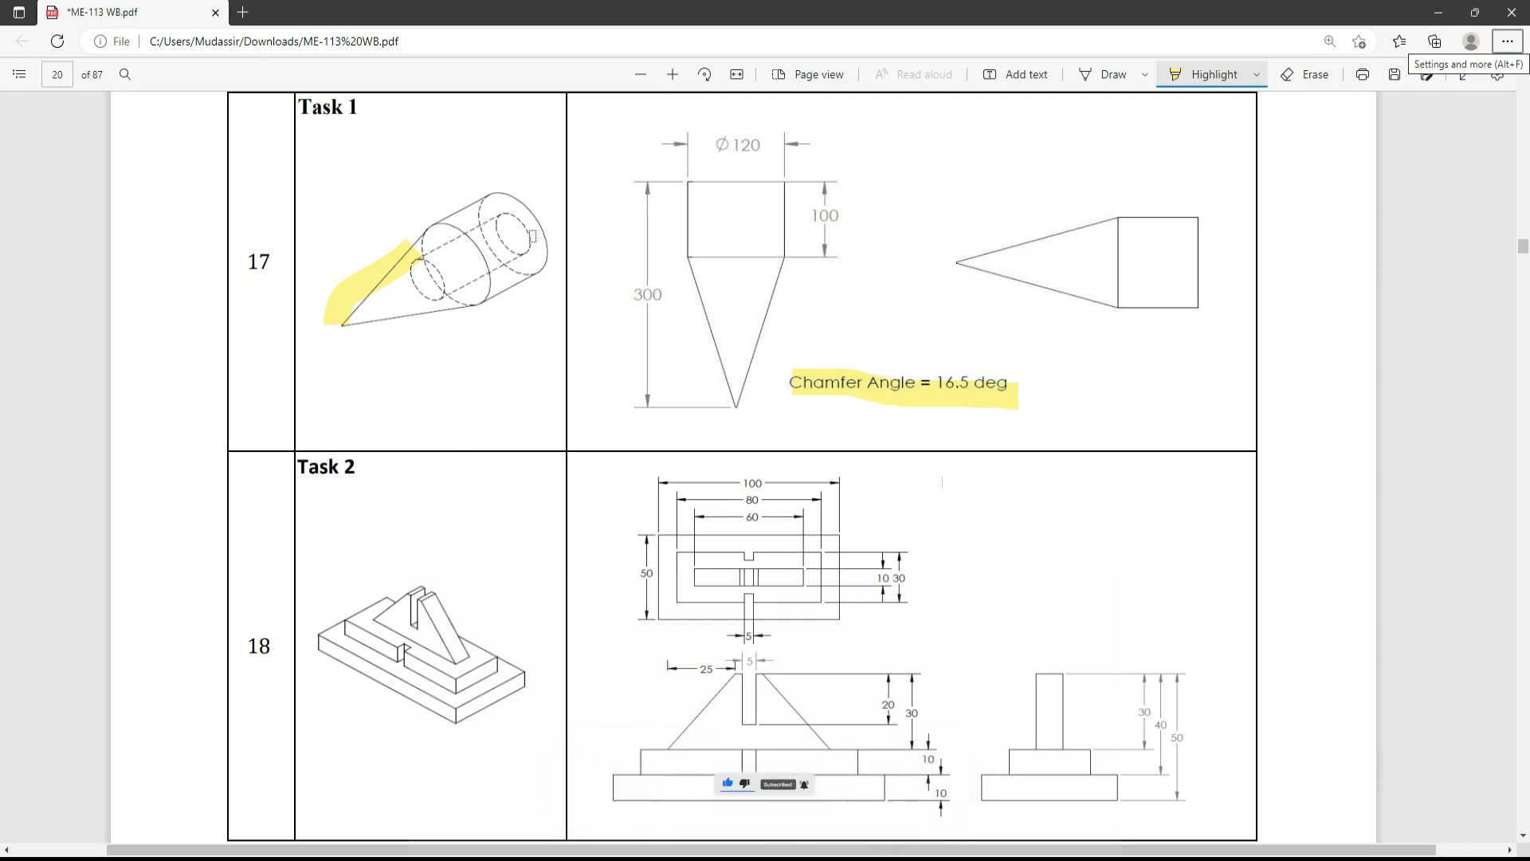
{"action": "mouse_move", "coordinate": [503, 205]}
{"action": "left_mouse_down"}
{"action": "mouse_move", "coordinate": [414, 266]}
{"action": "mouse_move", "coordinate": [429, 297]}
{"action": "mouse_move", "coordinate": [479, 292]}
{"action": "mouse_move", "coordinate": [534, 236]}
{"action": "left_mouse_up"}
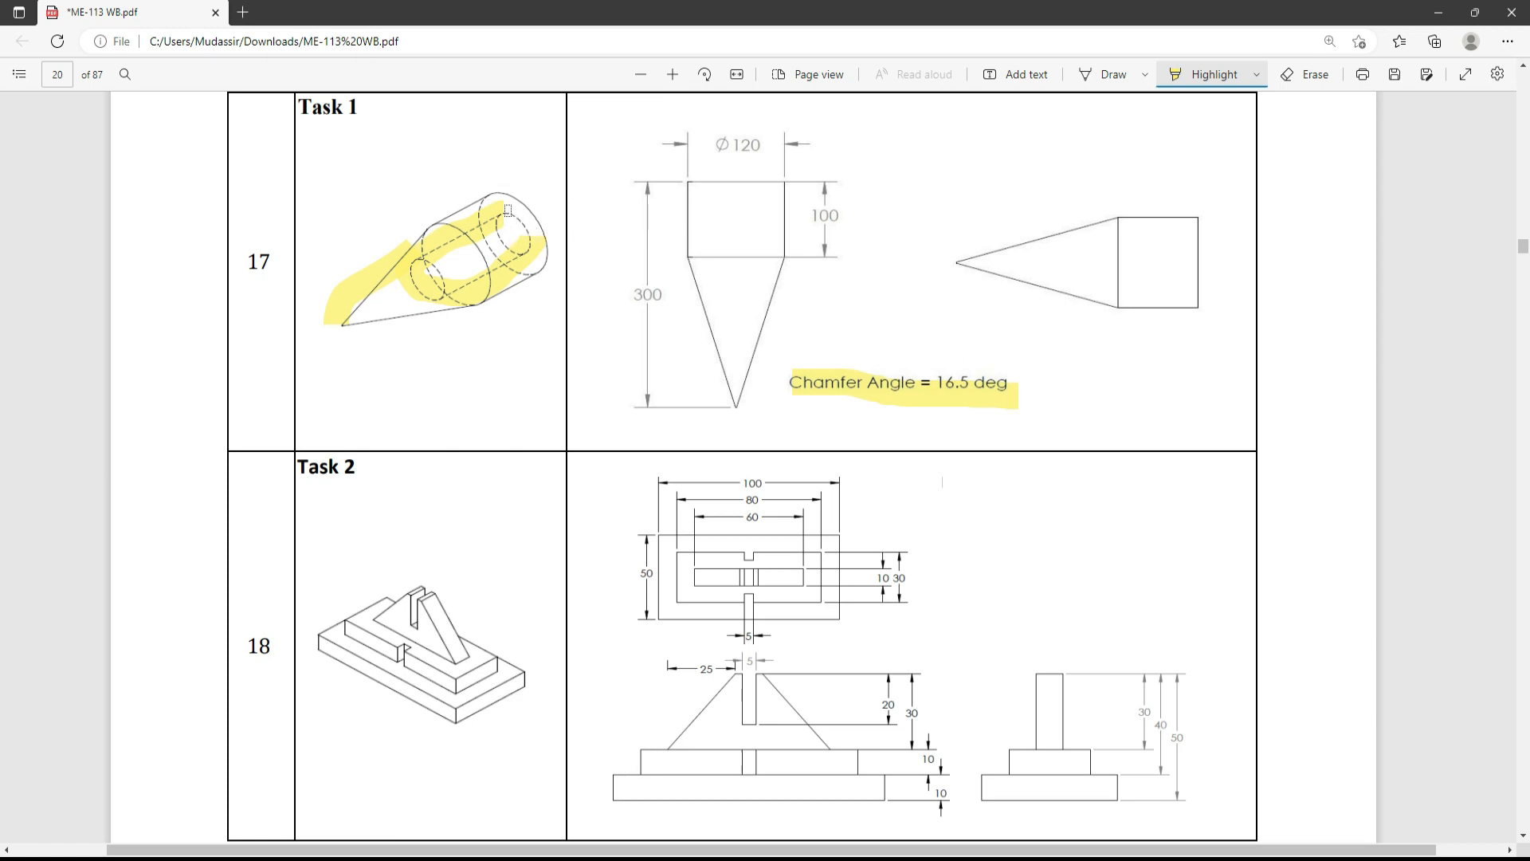
{"action": "key", "text": "alt+Tab"}
Step: Start a sketch on the cylinder's flat end face and draw a circle about 52 mm in diameter centred on the origin
{"action": "middle_click_drag", "start_coordinate": [945, 300], "coordinate": [882, 279]}
{"action": "left_click", "coordinate": [871, 274]}
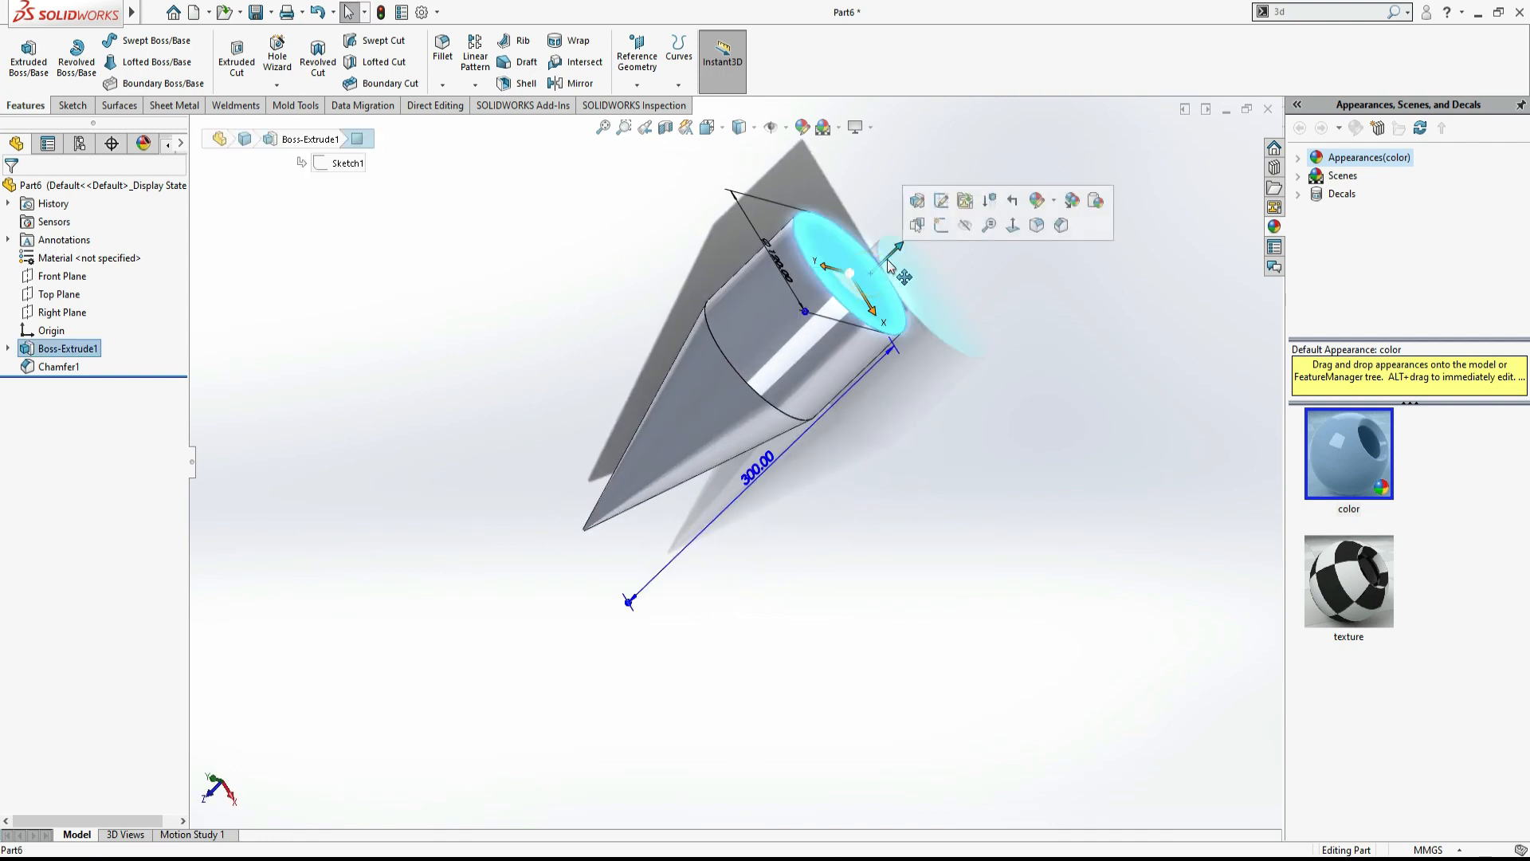
{"action": "left_click", "coordinate": [925, 225]}
{"action": "mouse_move", "coordinate": [988, 309]}
{"action": "middle_mouse_down"}
{"action": "mouse_move", "coordinate": [946, 396]}
{"action": "mouse_move", "coordinate": [901, 323]}
{"action": "middle_mouse_up"}
{"action": "scroll", "coordinate": [761, 317], "scroll_direction": "down", "scroll_amount": 4}
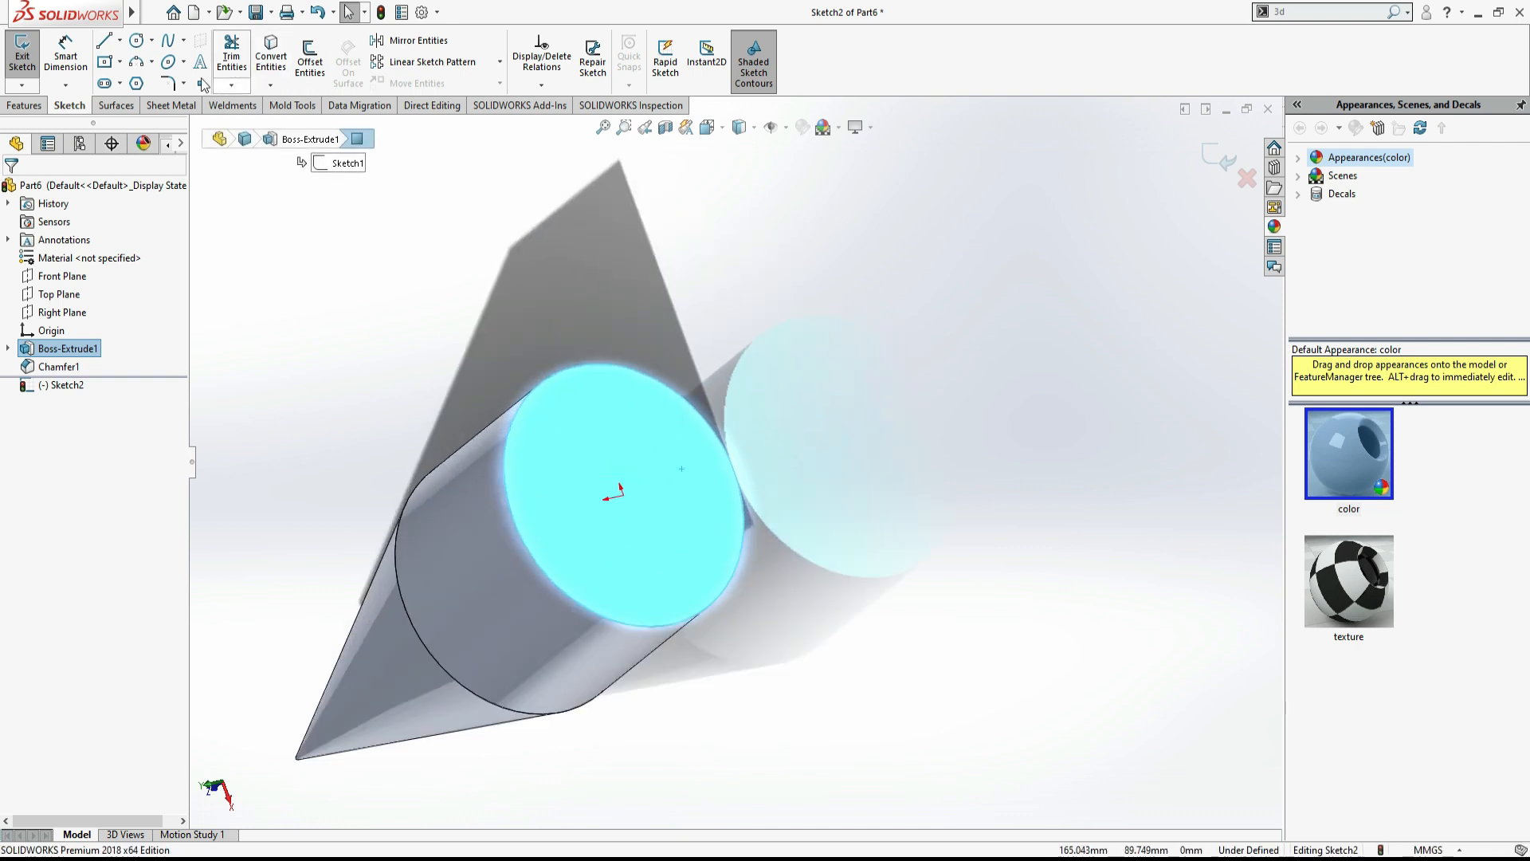
{"action": "left_click", "coordinate": [136, 40]}
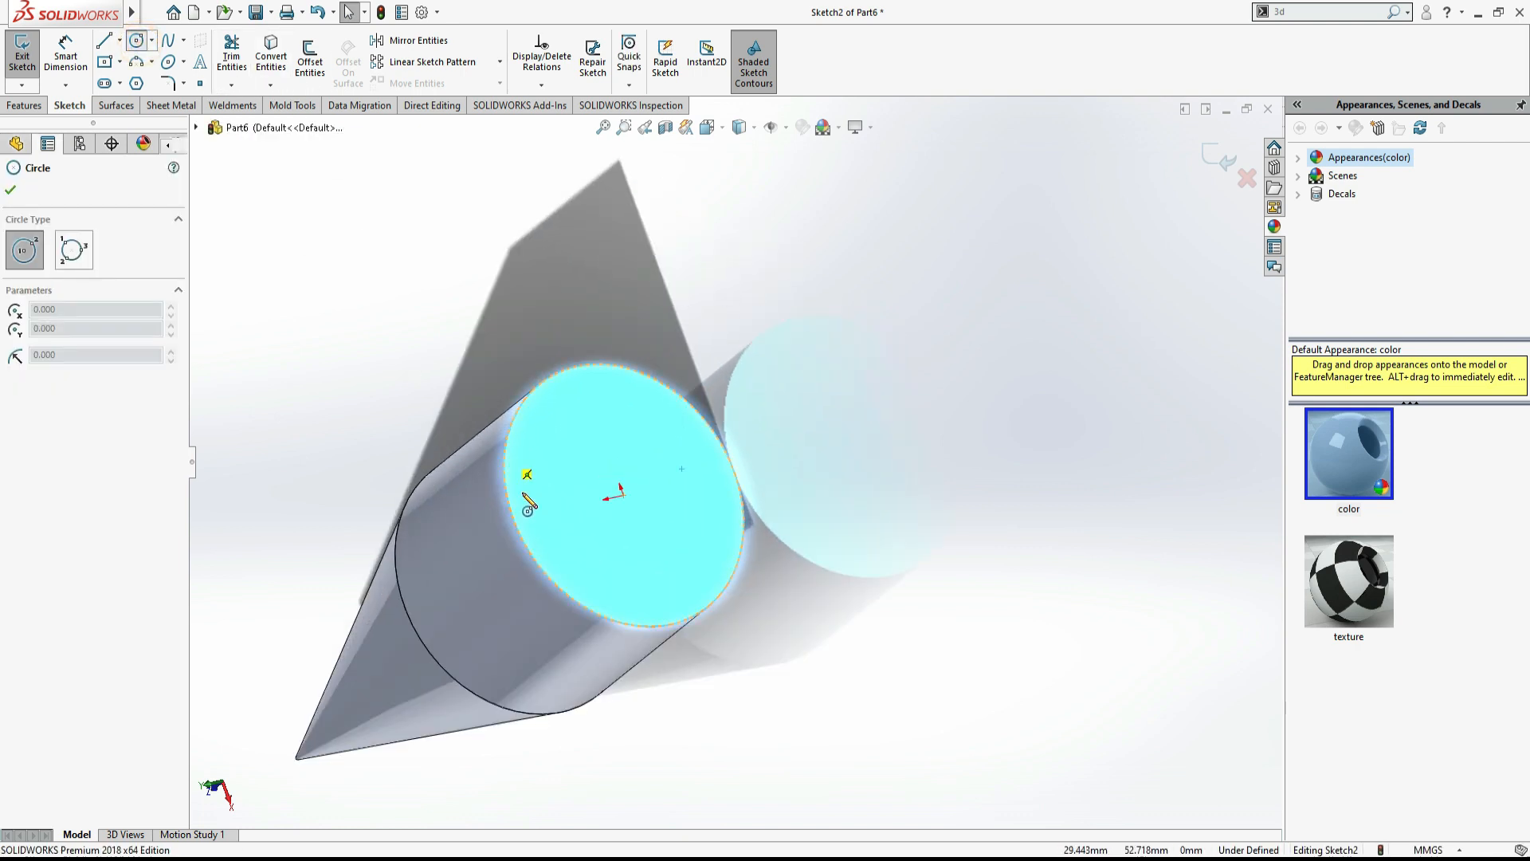
{"action": "left_click", "coordinate": [623, 495]}
{"action": "left_click", "coordinate": [664, 451]}
Step: Dimension the circle's diameter, entering 30 mm and correcting it to 50 mm
{"action": "left_click", "coordinate": [49, 70]}
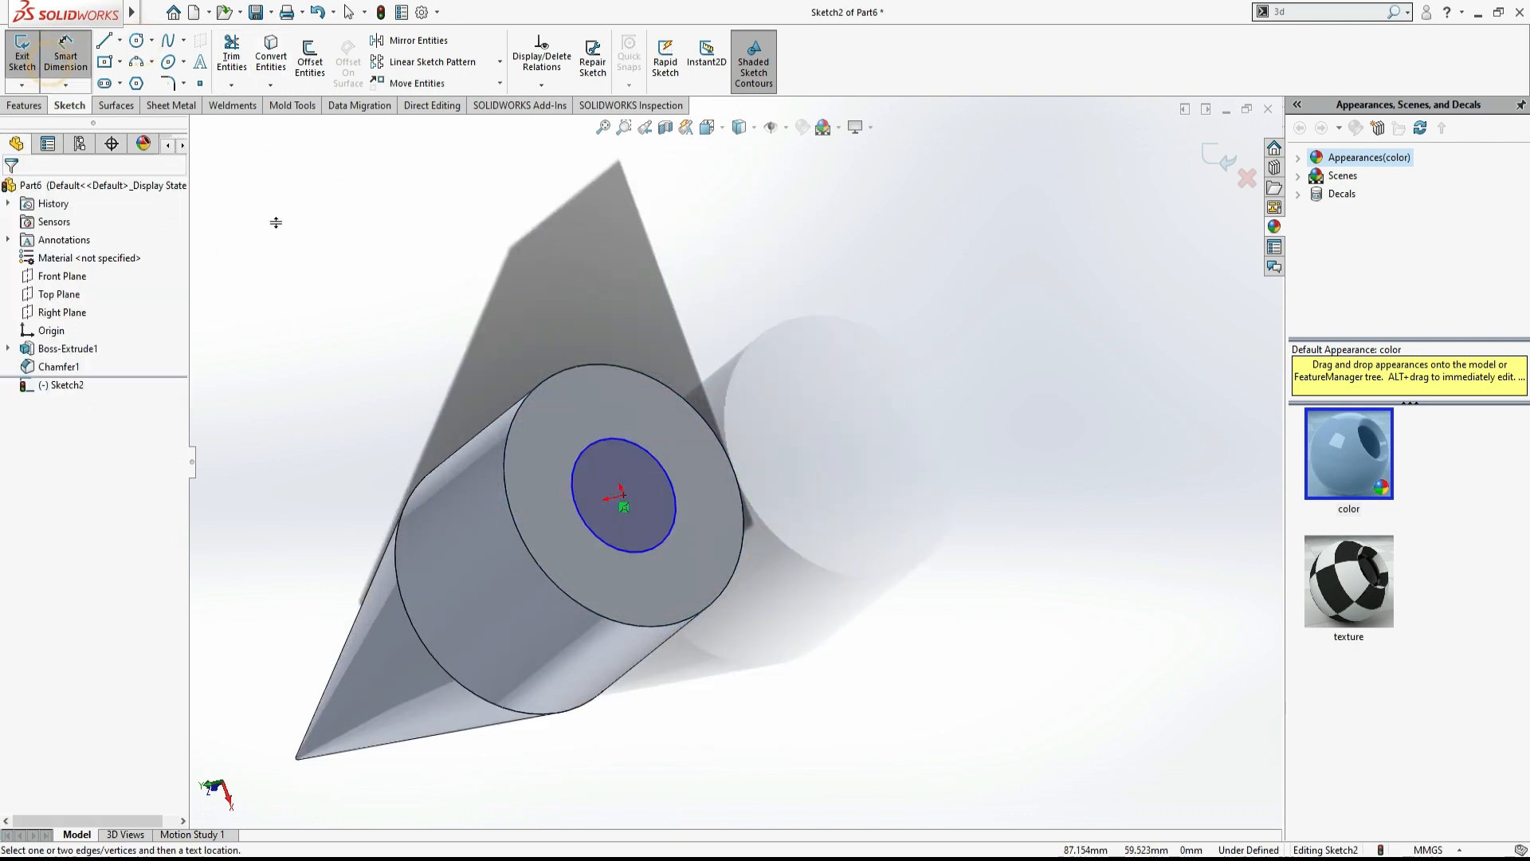
{"action": "left_click", "coordinate": [627, 440]}
{"action": "left_click", "coordinate": [562, 305]}
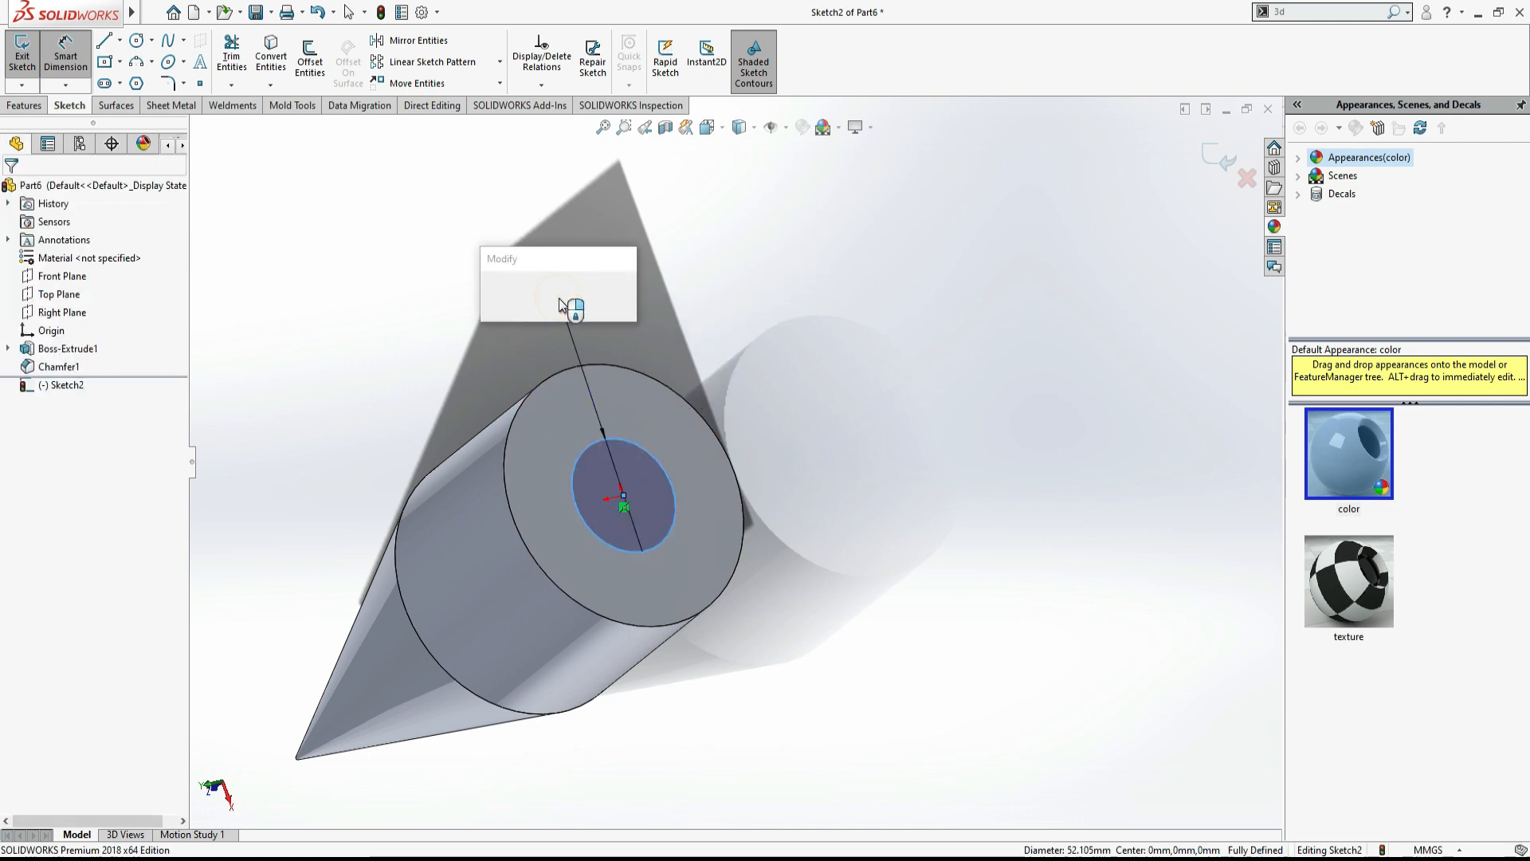
{"action": "type", "text": "30"}
{"action": "key", "text": "Return"}
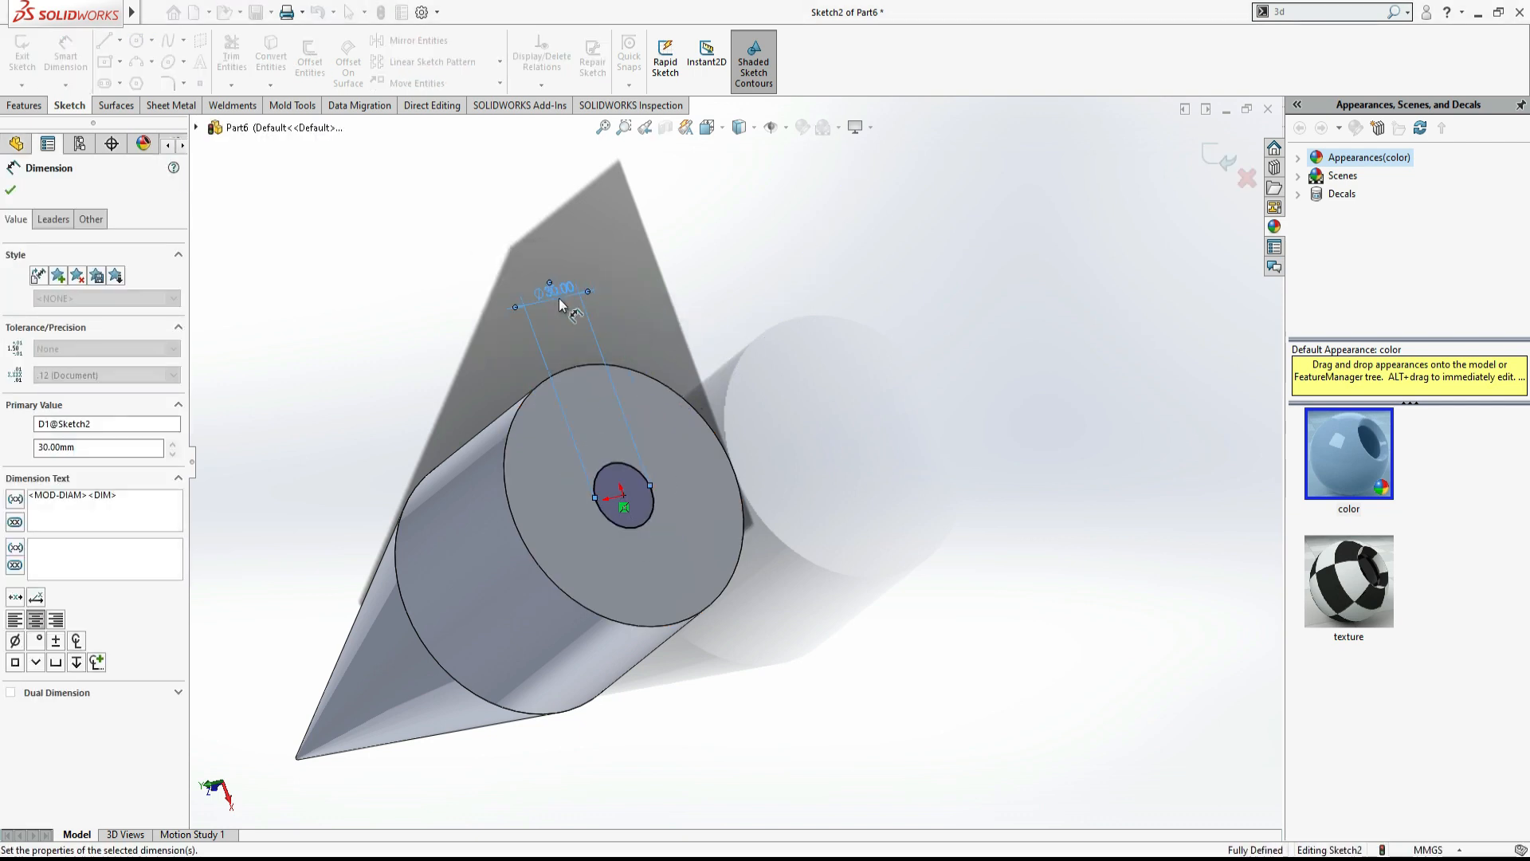
{"action": "double_click", "coordinate": [552, 298]}
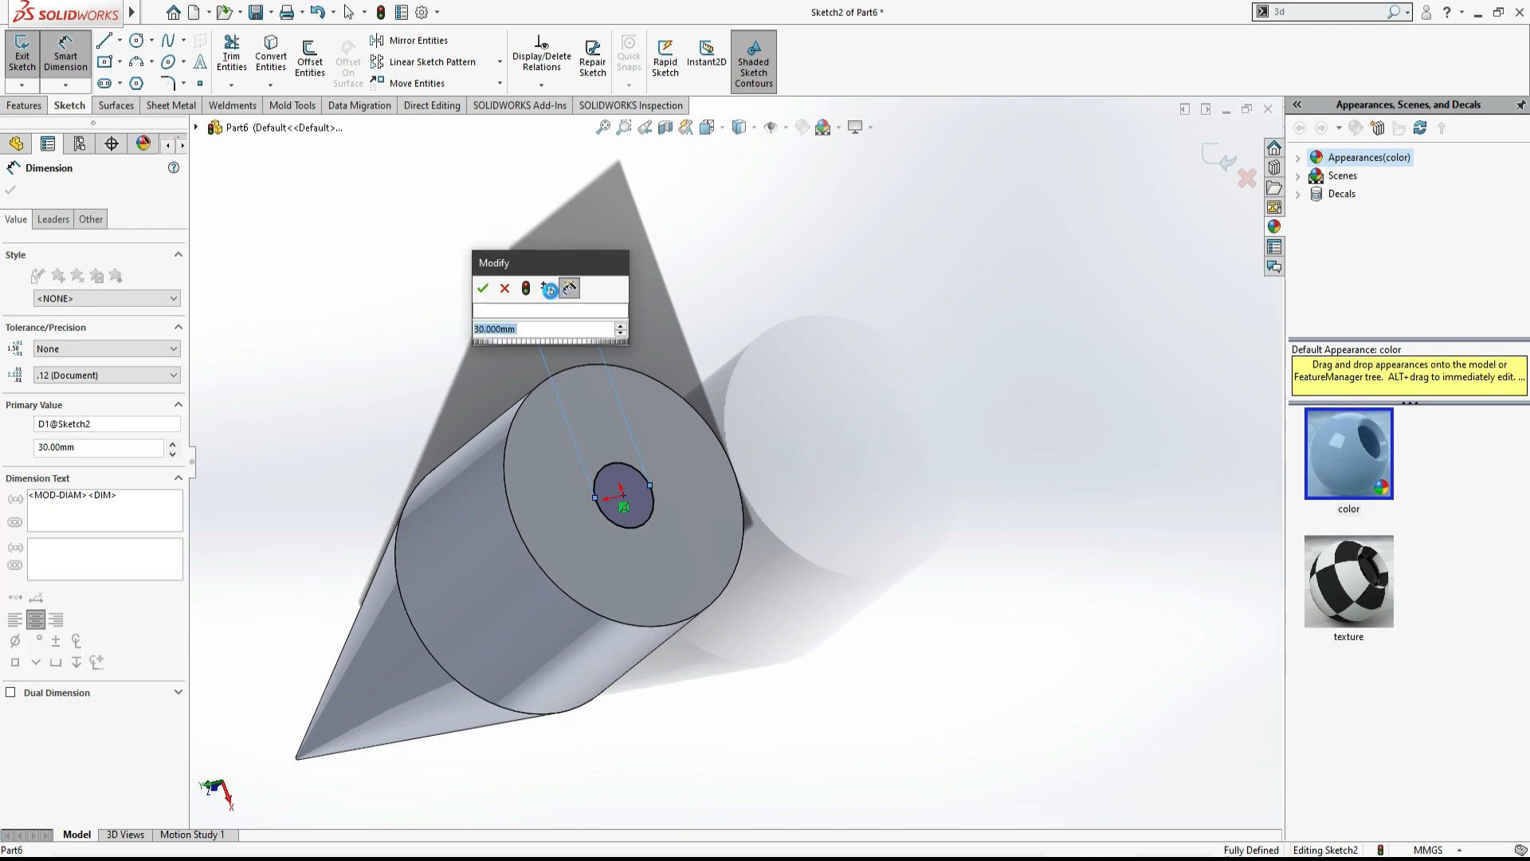
{"action": "key", "text": "Return"}
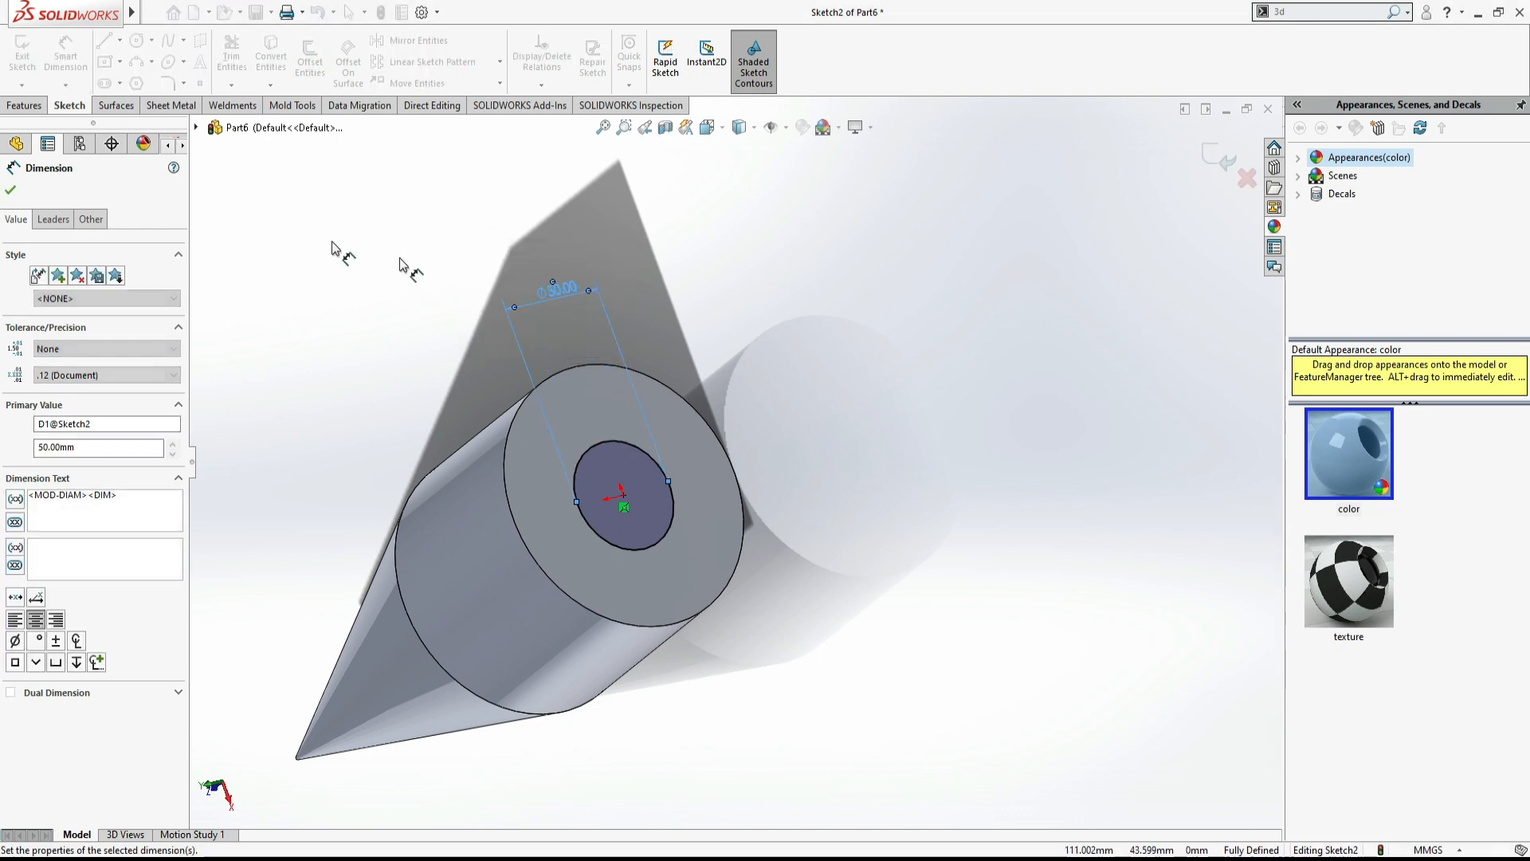
{"action": "left_click", "coordinate": [10, 191]}
Step: Cut-extrude the circle into the cylinder with a blind depth of 100 mm
{"action": "left_click", "coordinate": [24, 105]}
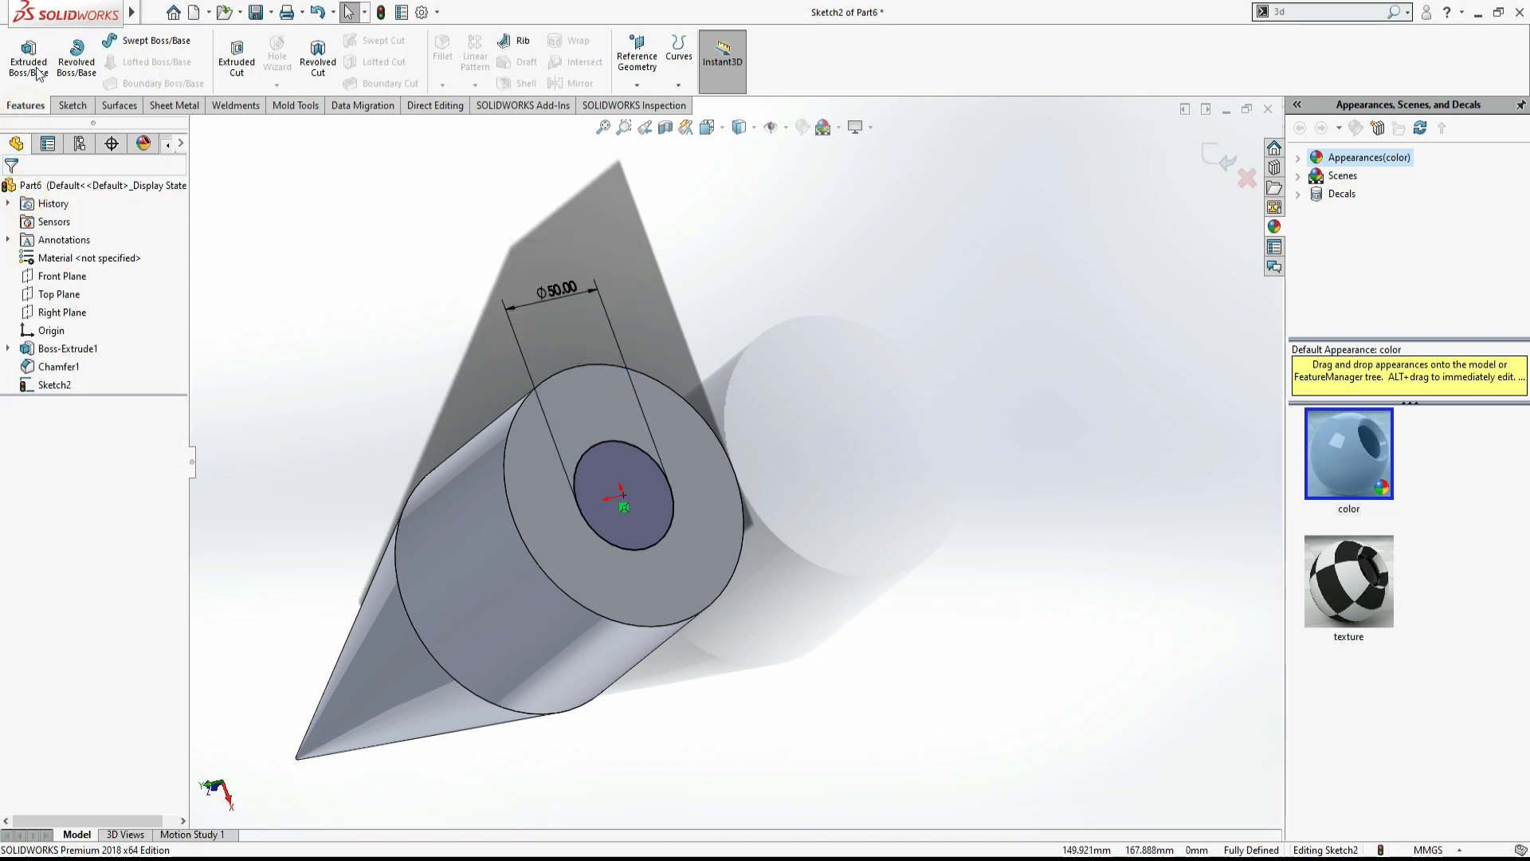
{"action": "left_click", "coordinate": [237, 57]}
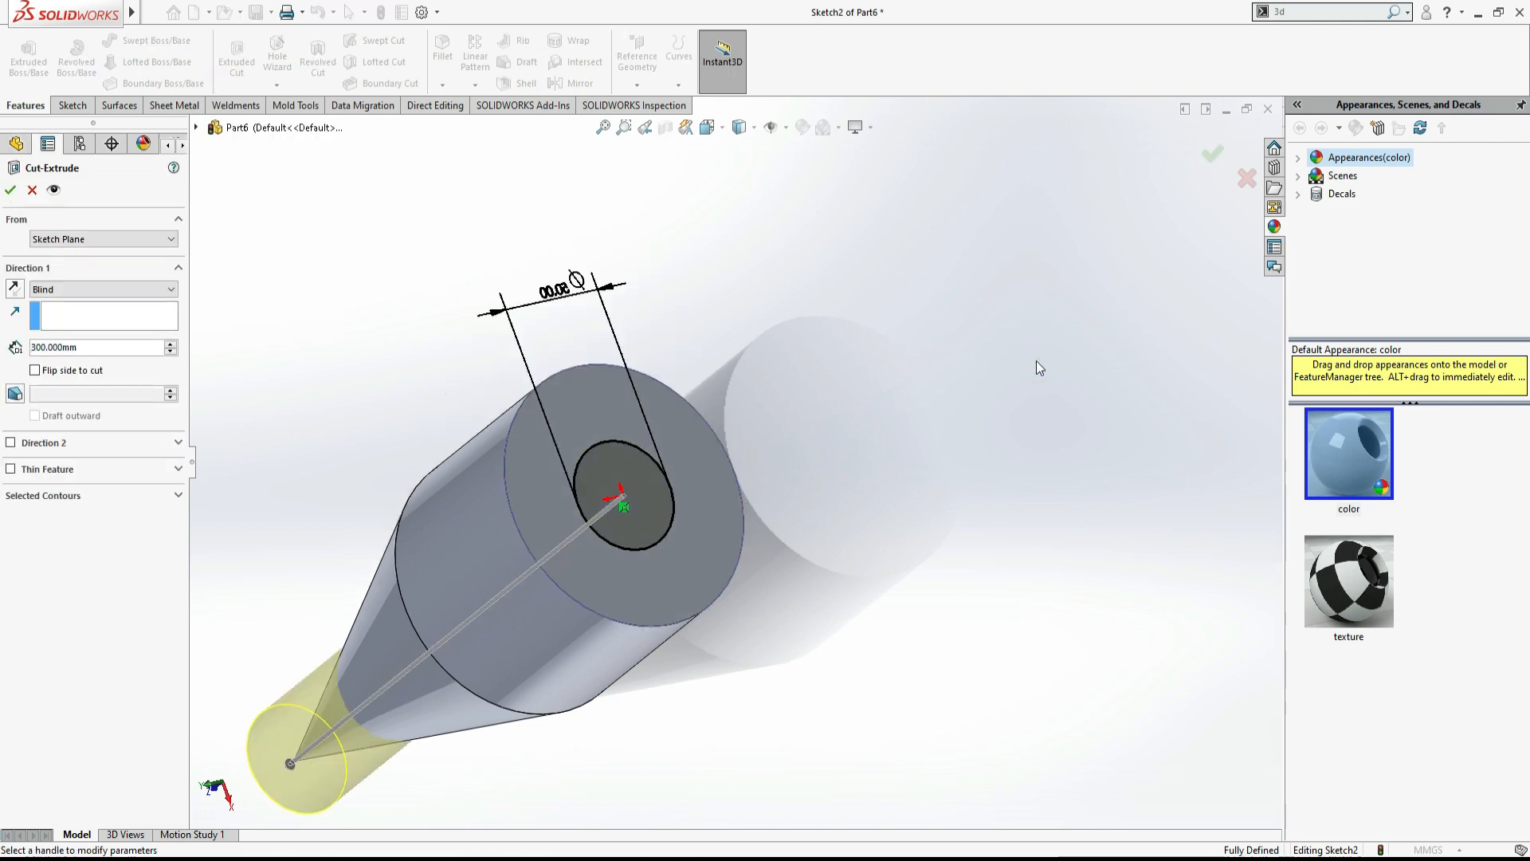
{"action": "double_click", "coordinate": [106, 349]}
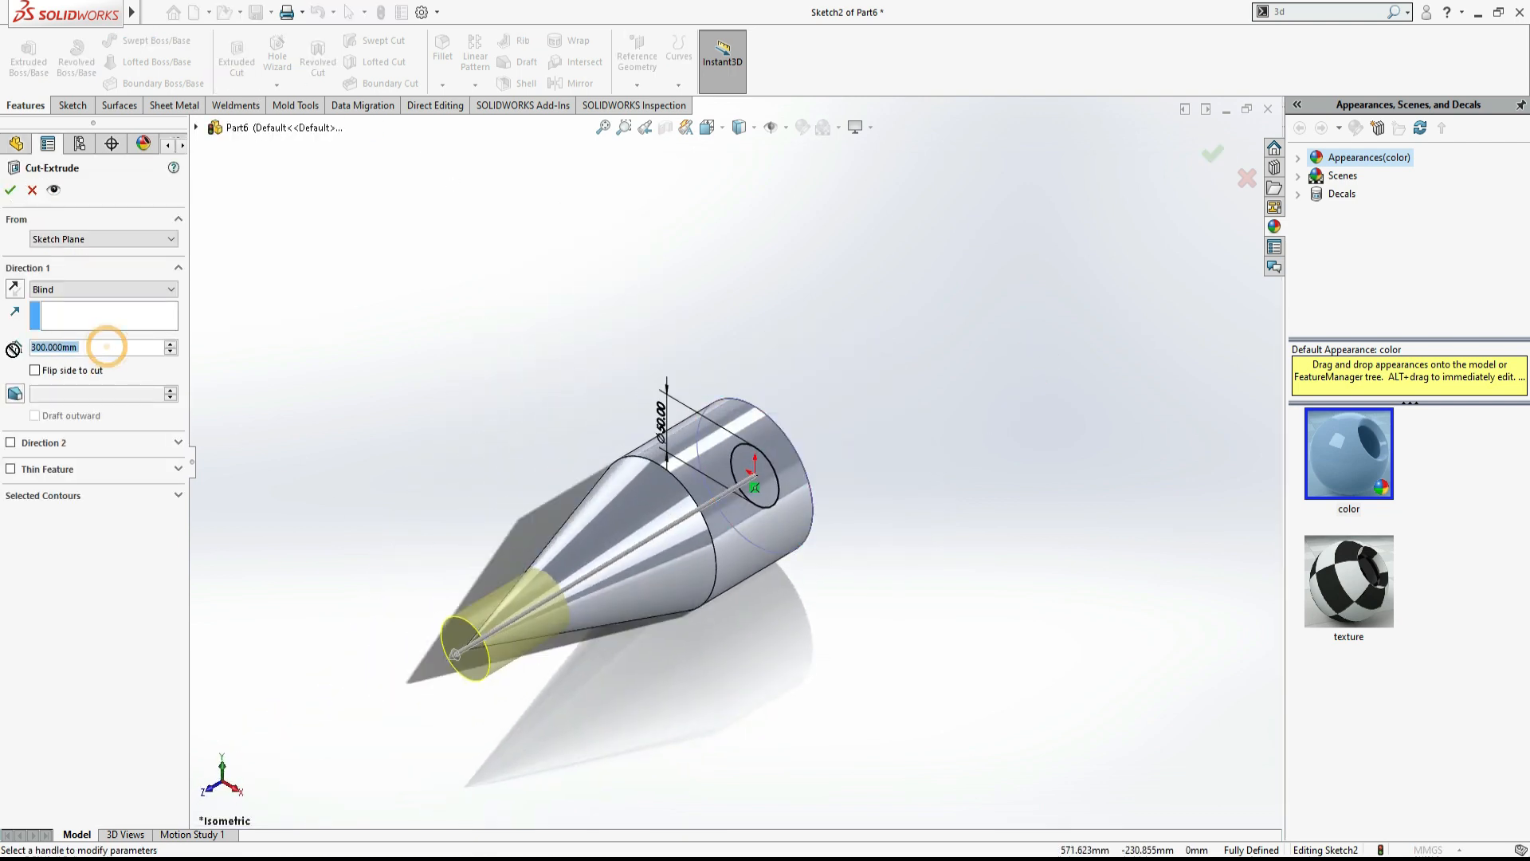
{"action": "type", "text": "100"}
{"action": "left_click", "coordinate": [35, 365]}
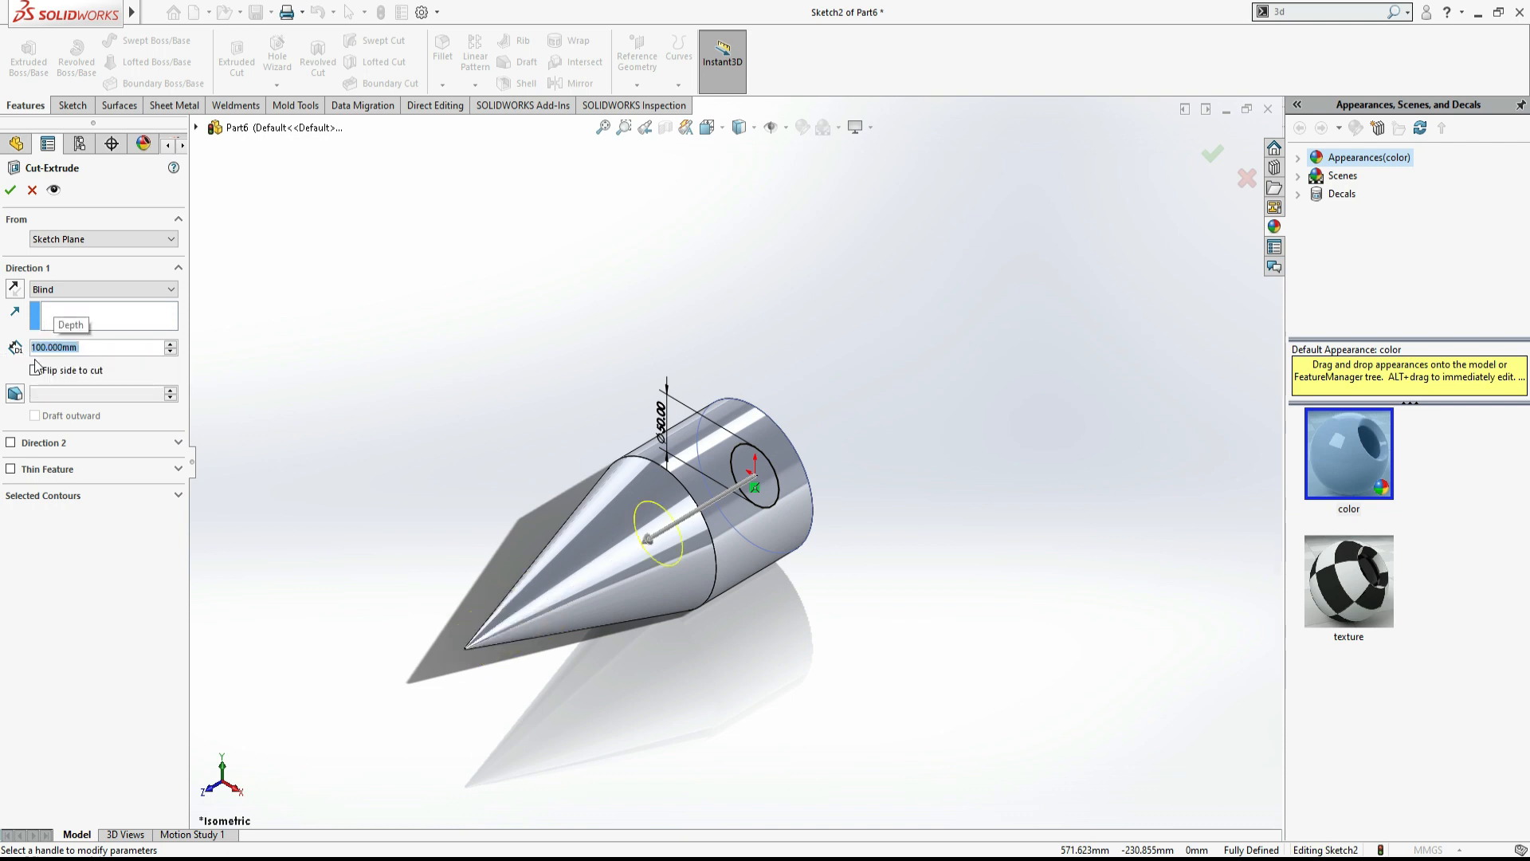
{"action": "left_click", "coordinate": [10, 190]}
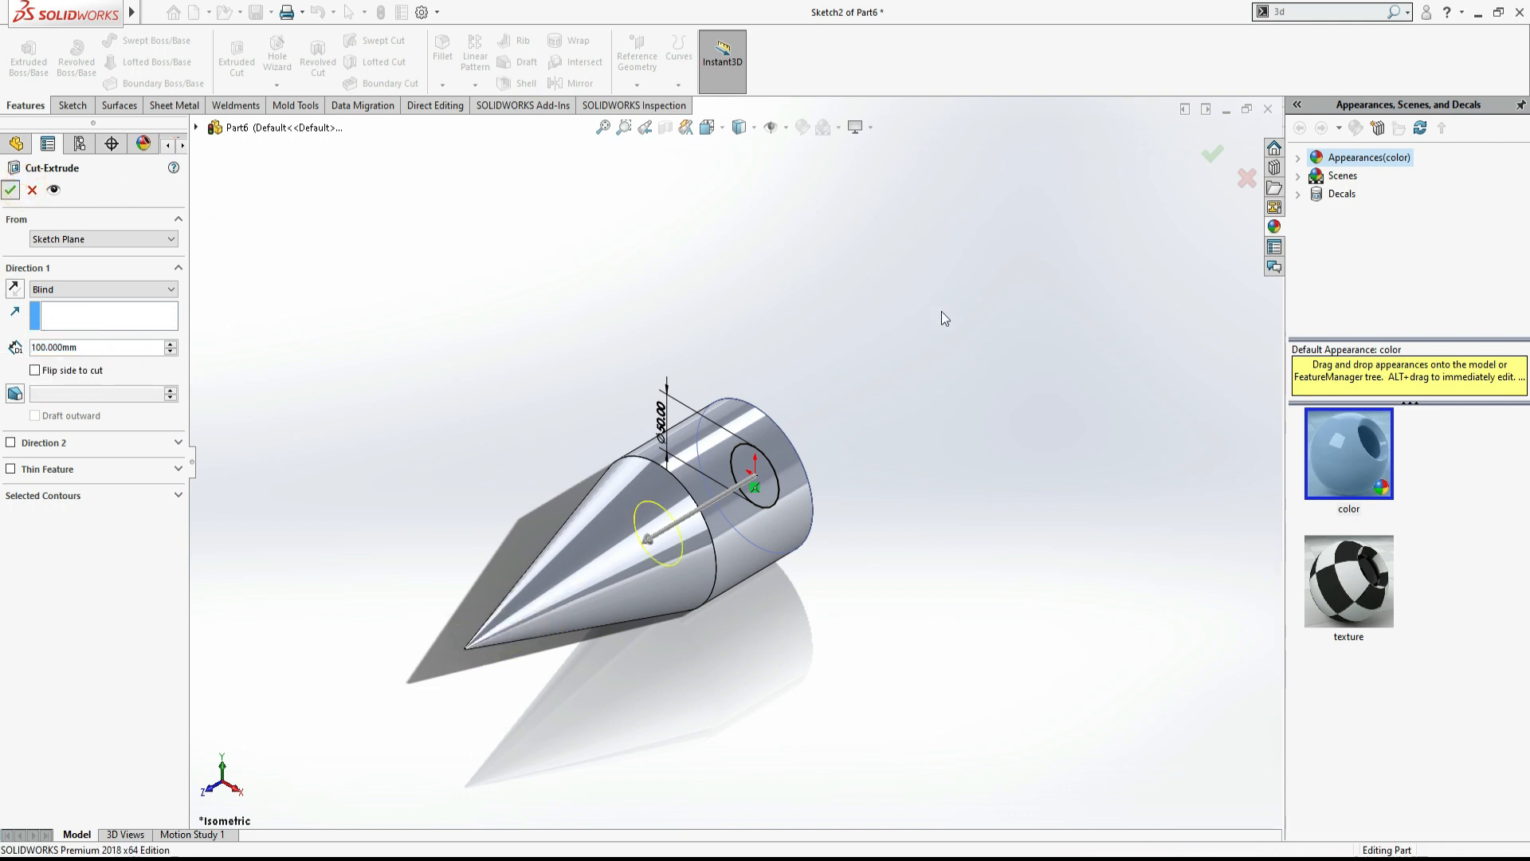
Step: Change the whole part's appearance colour to light purple, RGB 246, 175, 255
{"action": "middle_click_drag", "start_coordinate": [948, 311], "coordinate": [885, 210]}
{"action": "left_click", "coordinate": [804, 132]}
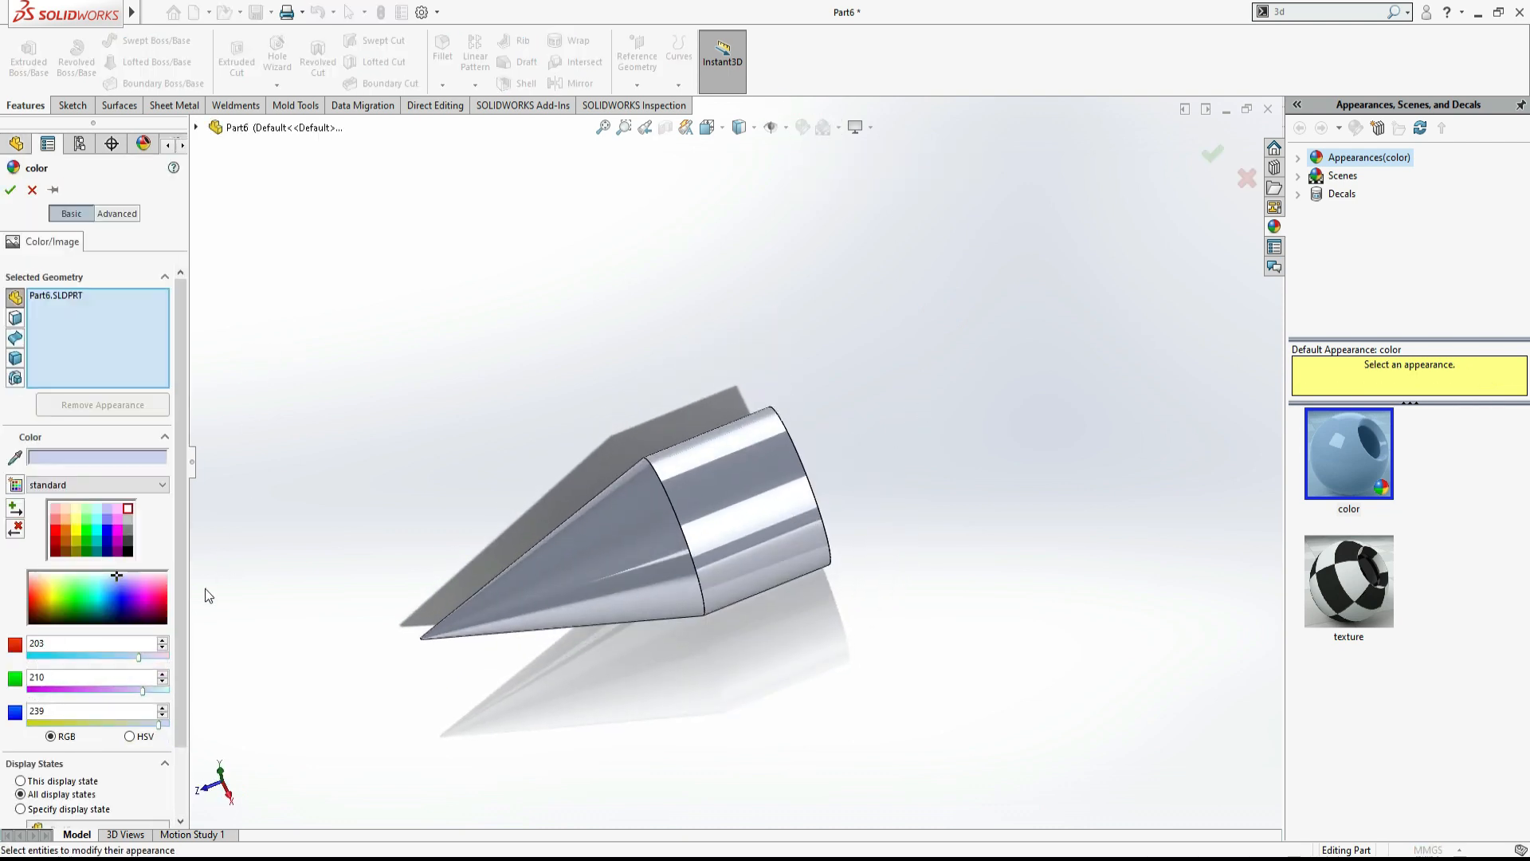
{"action": "mouse_move", "coordinate": [111, 580]}
{"action": "left_mouse_down"}
{"action": "mouse_move", "coordinate": [155, 593]}
{"action": "mouse_move", "coordinate": [148, 581]}
{"action": "left_mouse_up"}
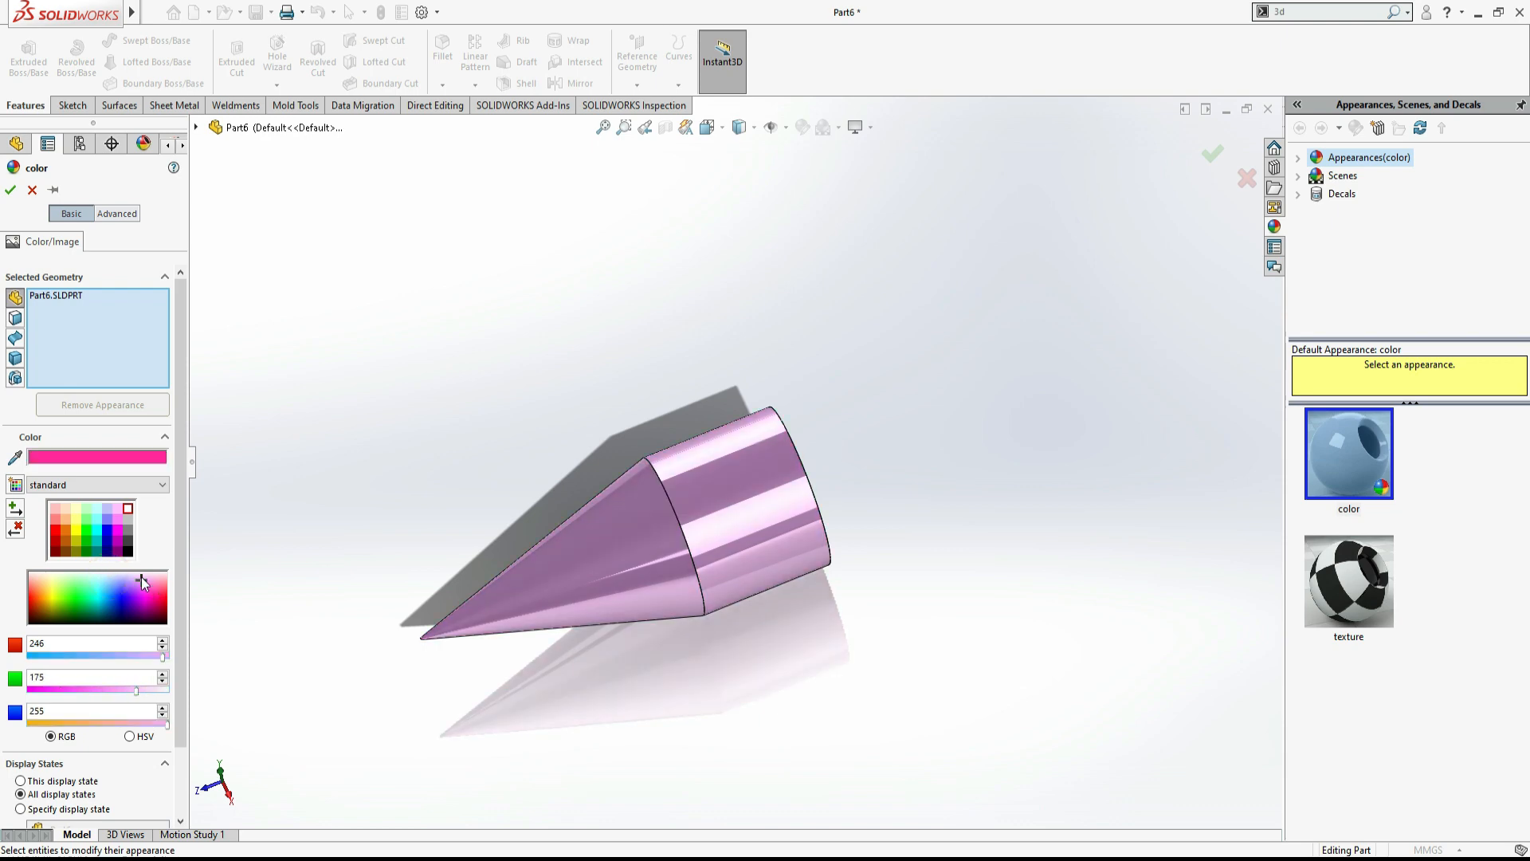
{"action": "left_click", "coordinate": [10, 190]}
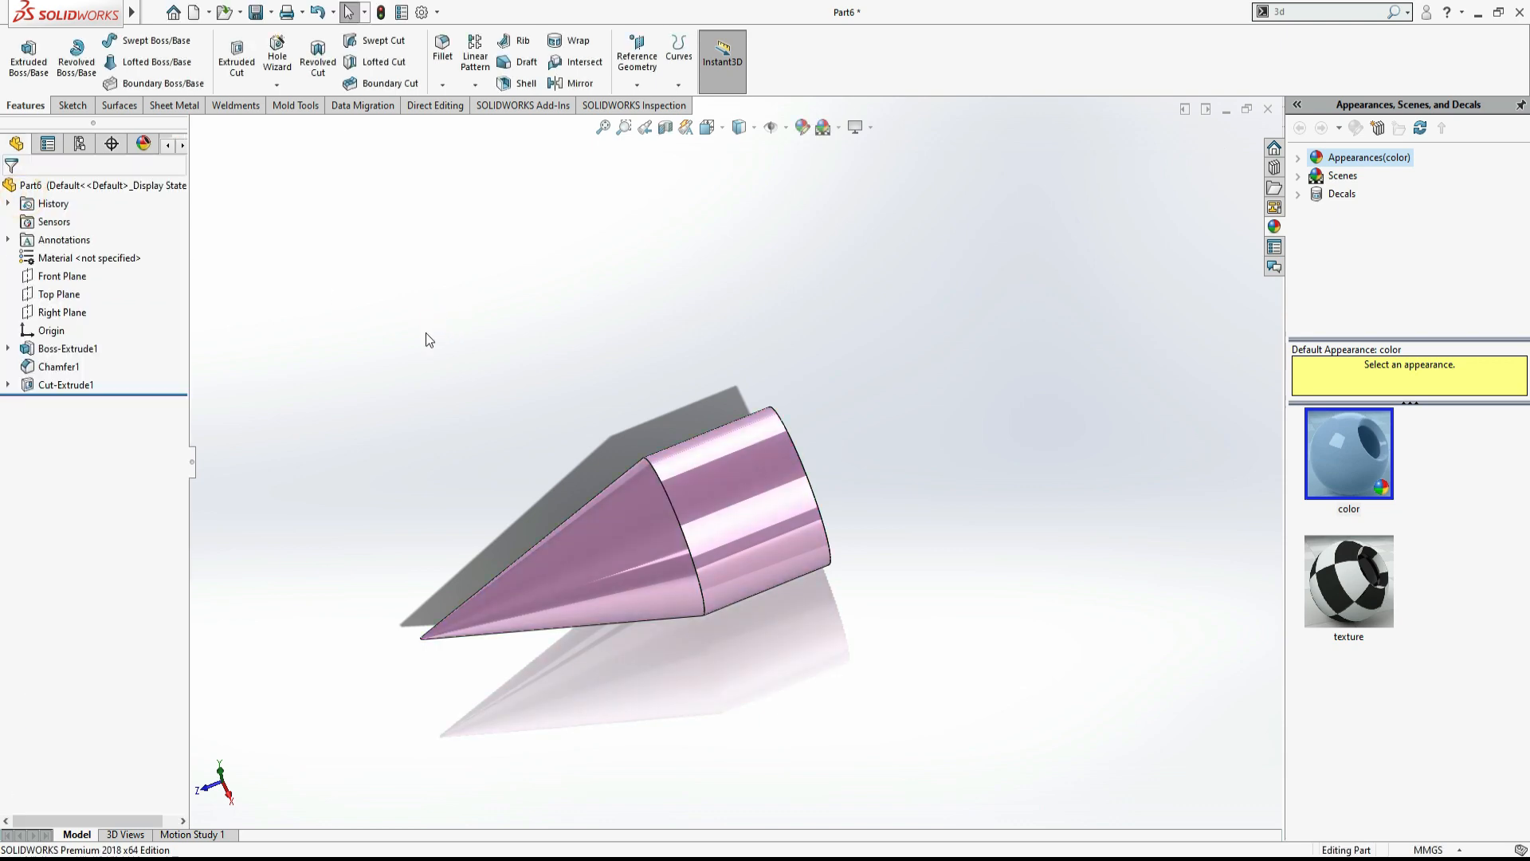
Step: Show the part in isometric view with the Hidden Lines Visible display style and compare it with the Task 1 drawing in the PDF
{"action": "key", "text": "ctrl+7"}
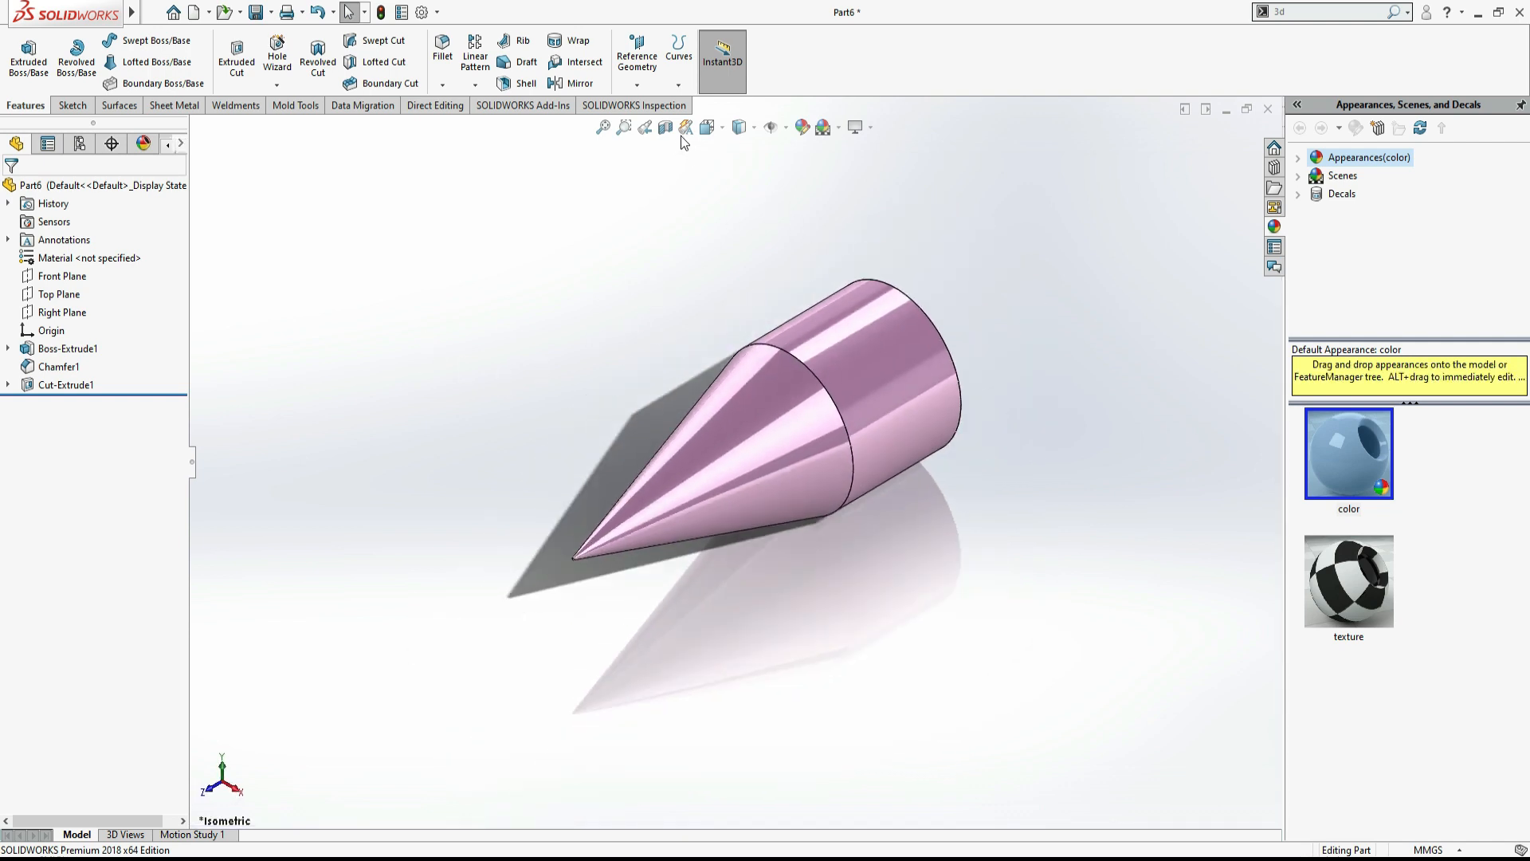
{"action": "left_click", "coordinate": [751, 132]}
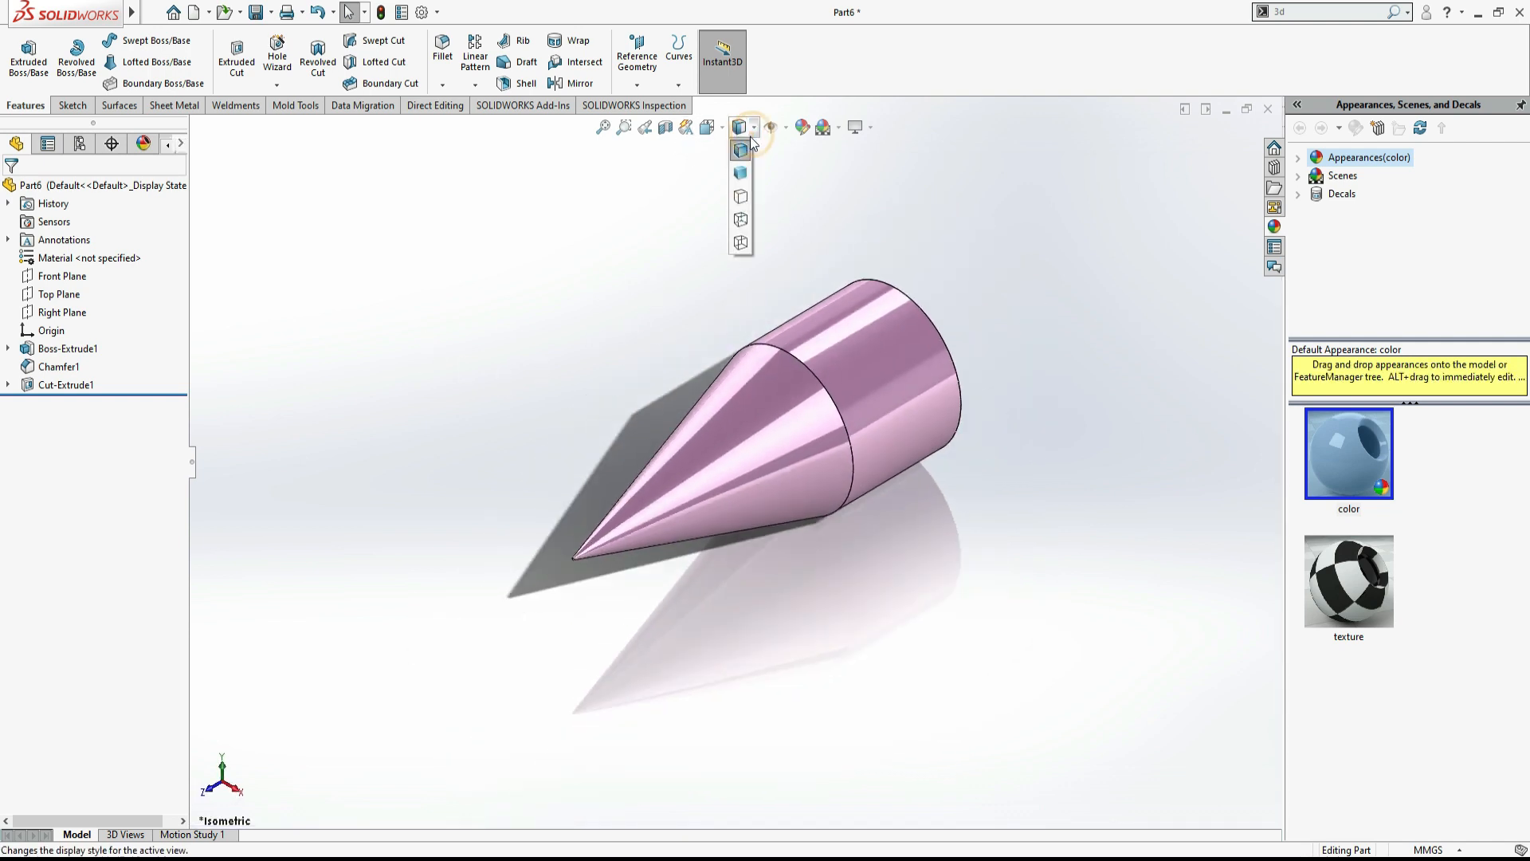
{"action": "left_click", "coordinate": [743, 220]}
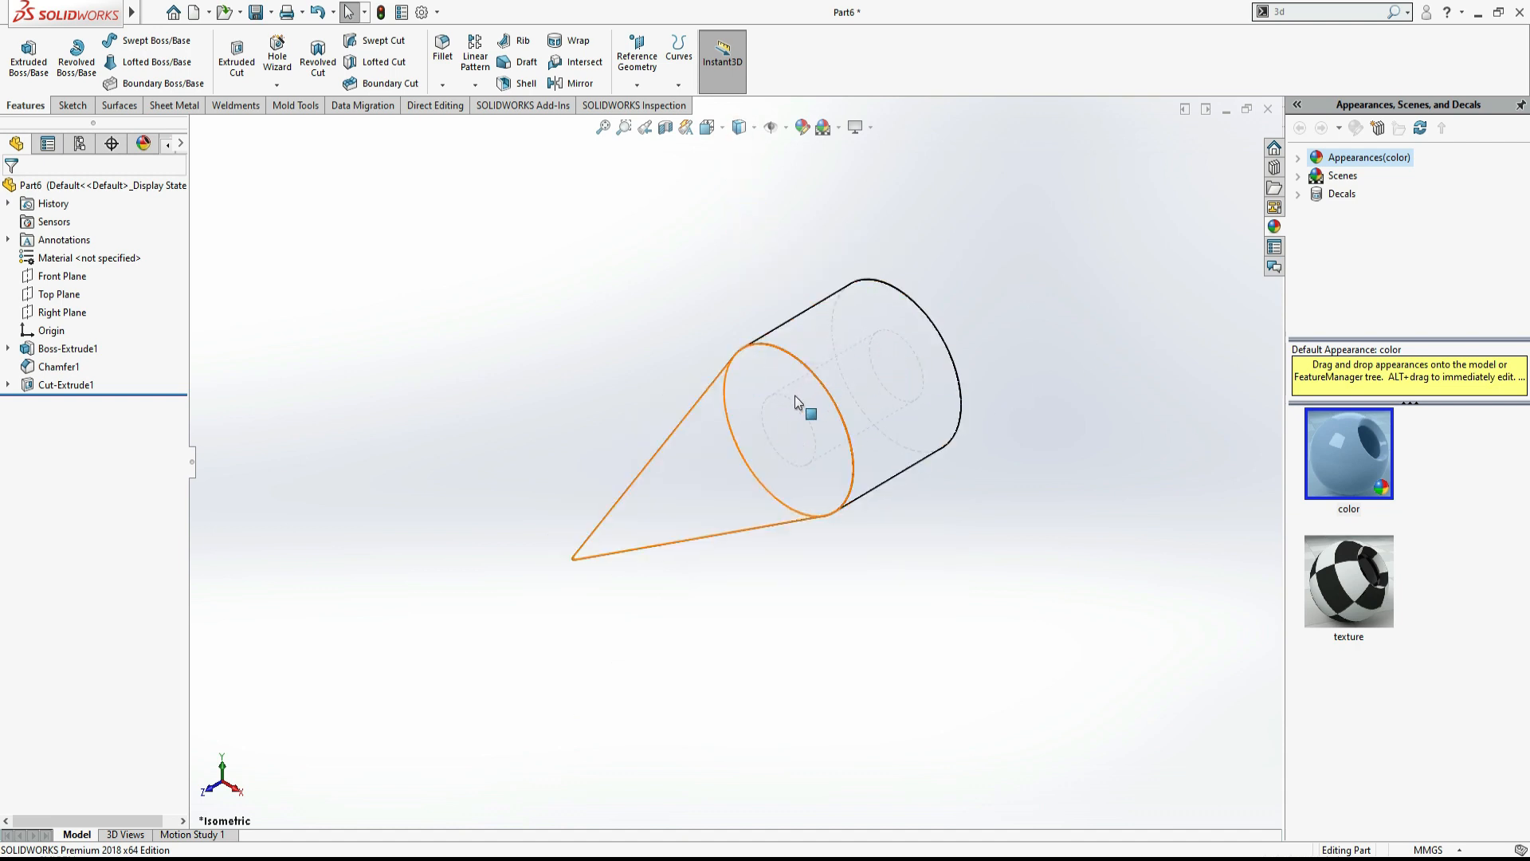
{"action": "key", "text": "alt+Tab"}
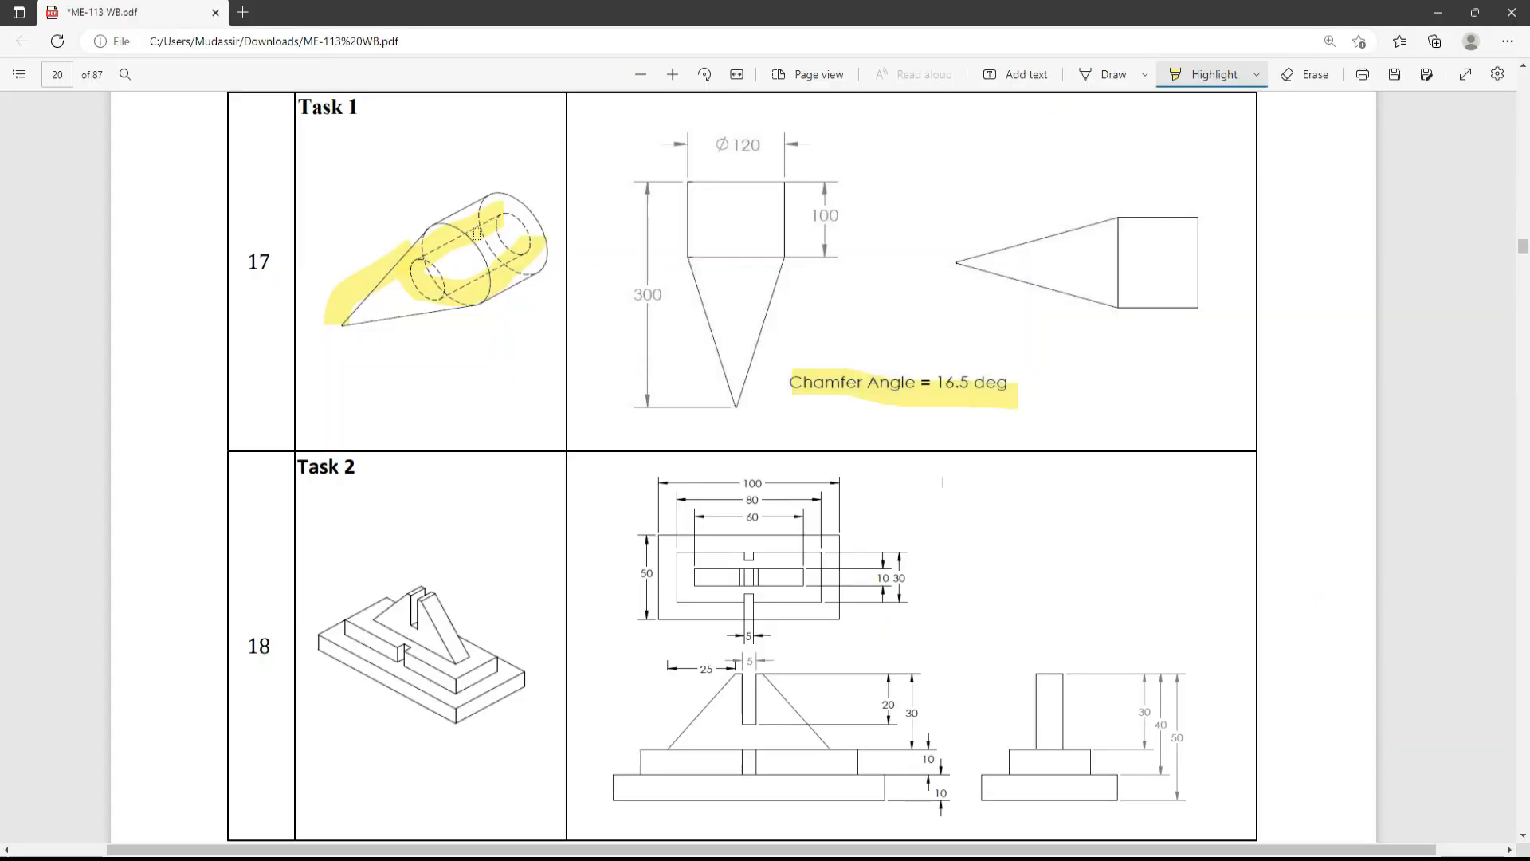
{"action": "key", "text": "alt+Tab"}
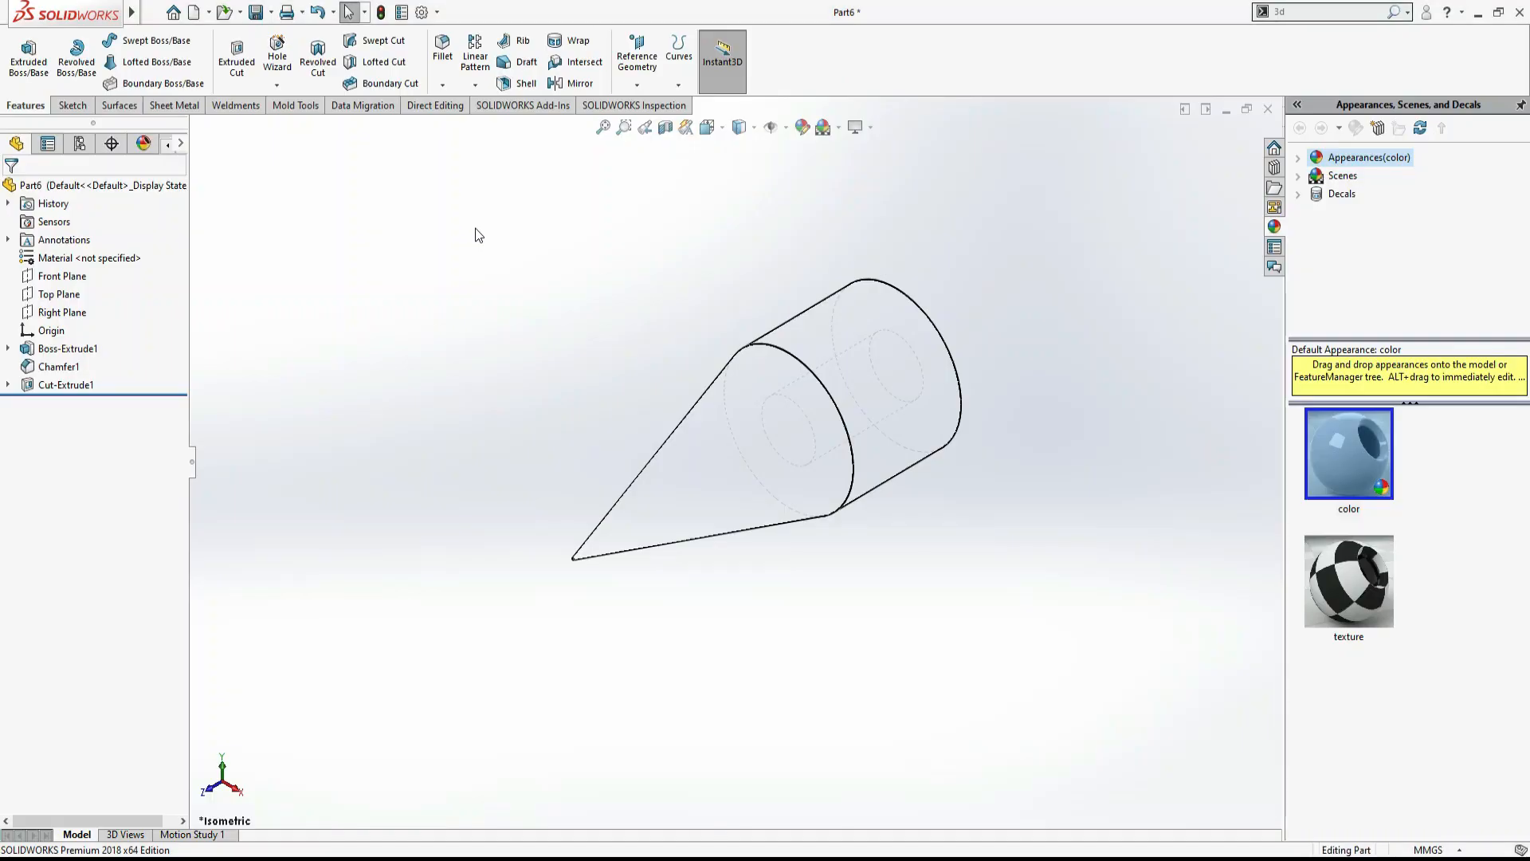
{"action": "key", "text": "alt+Tab"}
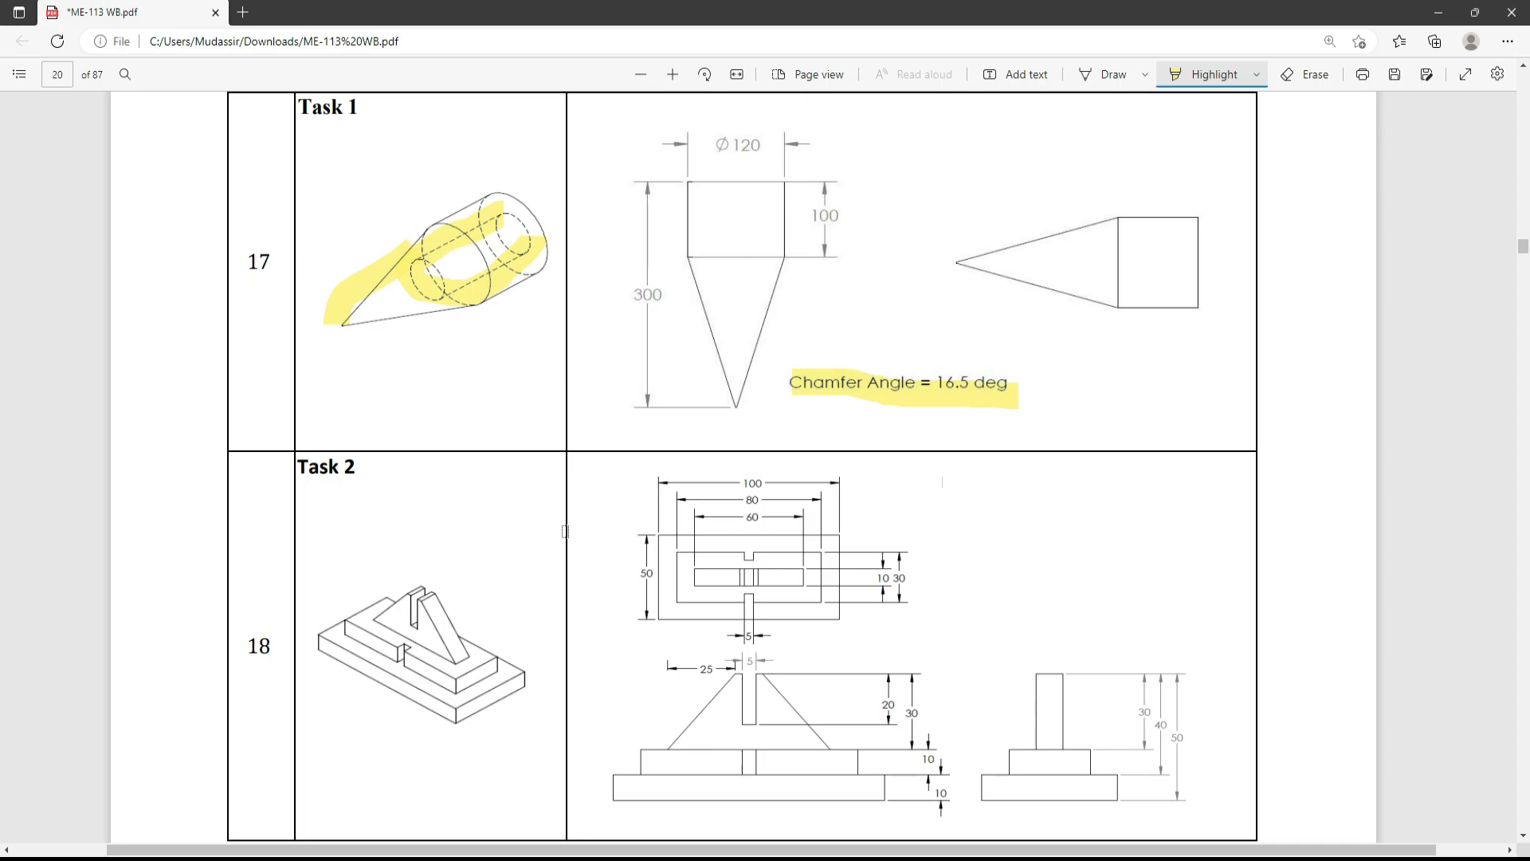
{"action": "key", "text": "alt+Tab"}
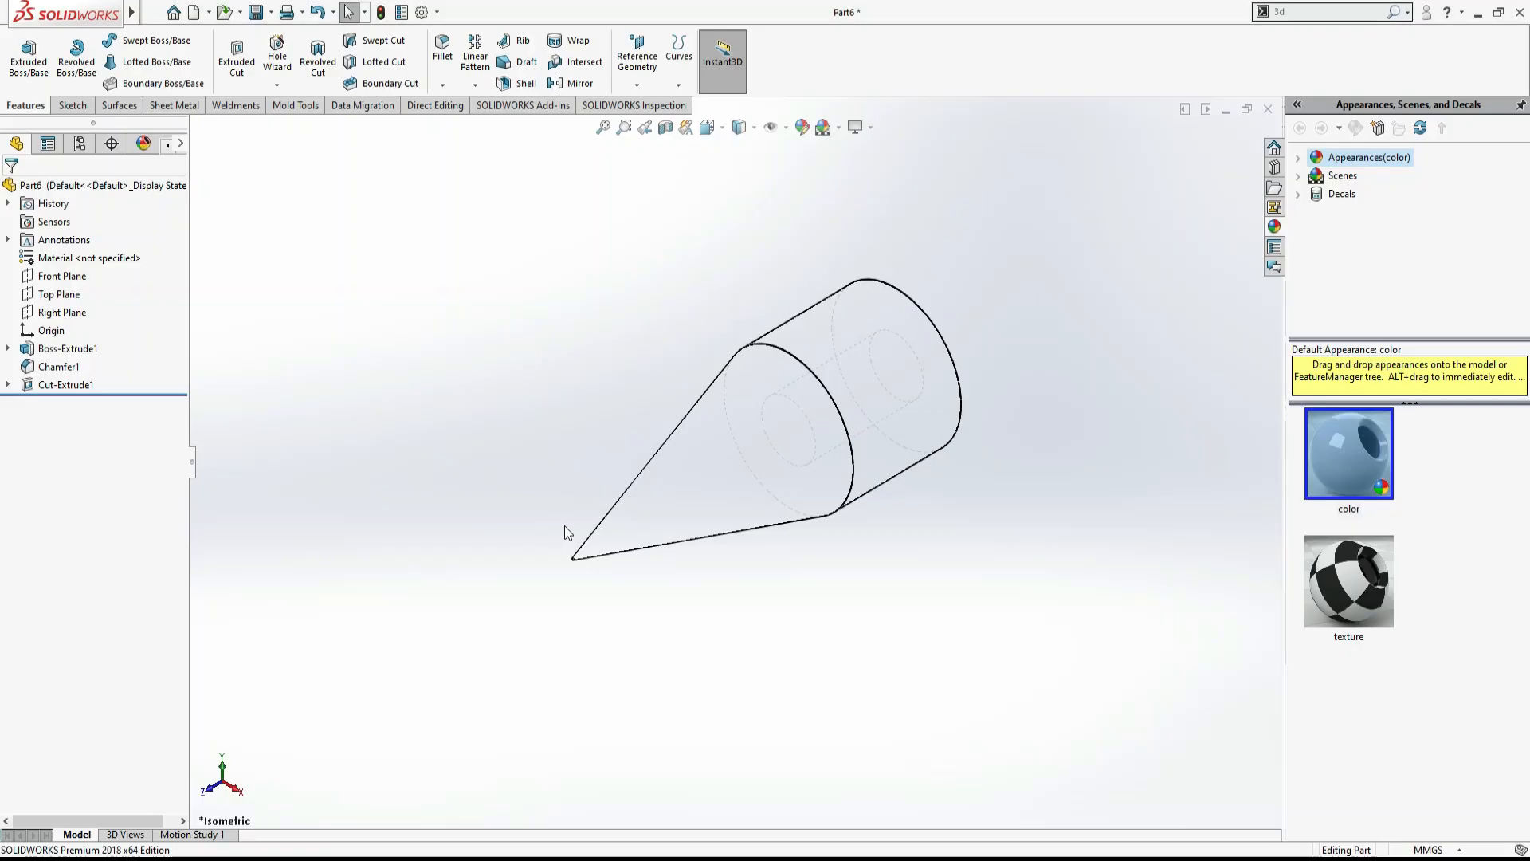
Step: Cancel closing the finished cone part and create a new part document
{"action": "left_click", "coordinate": [1267, 111]}
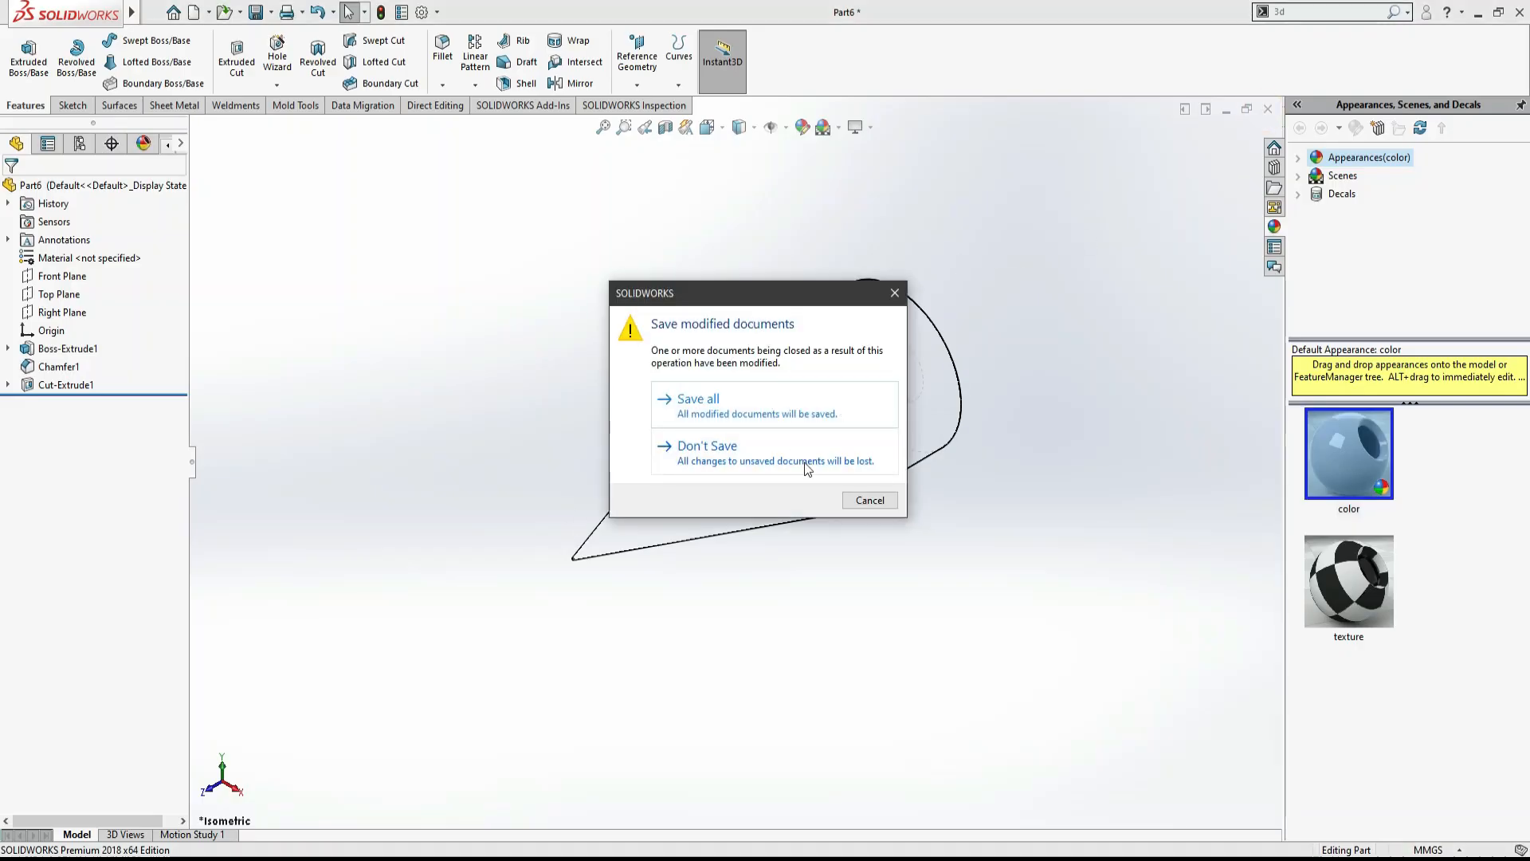
{"action": "left_click", "coordinate": [869, 501]}
{"action": "left_click", "coordinate": [152, 12]}
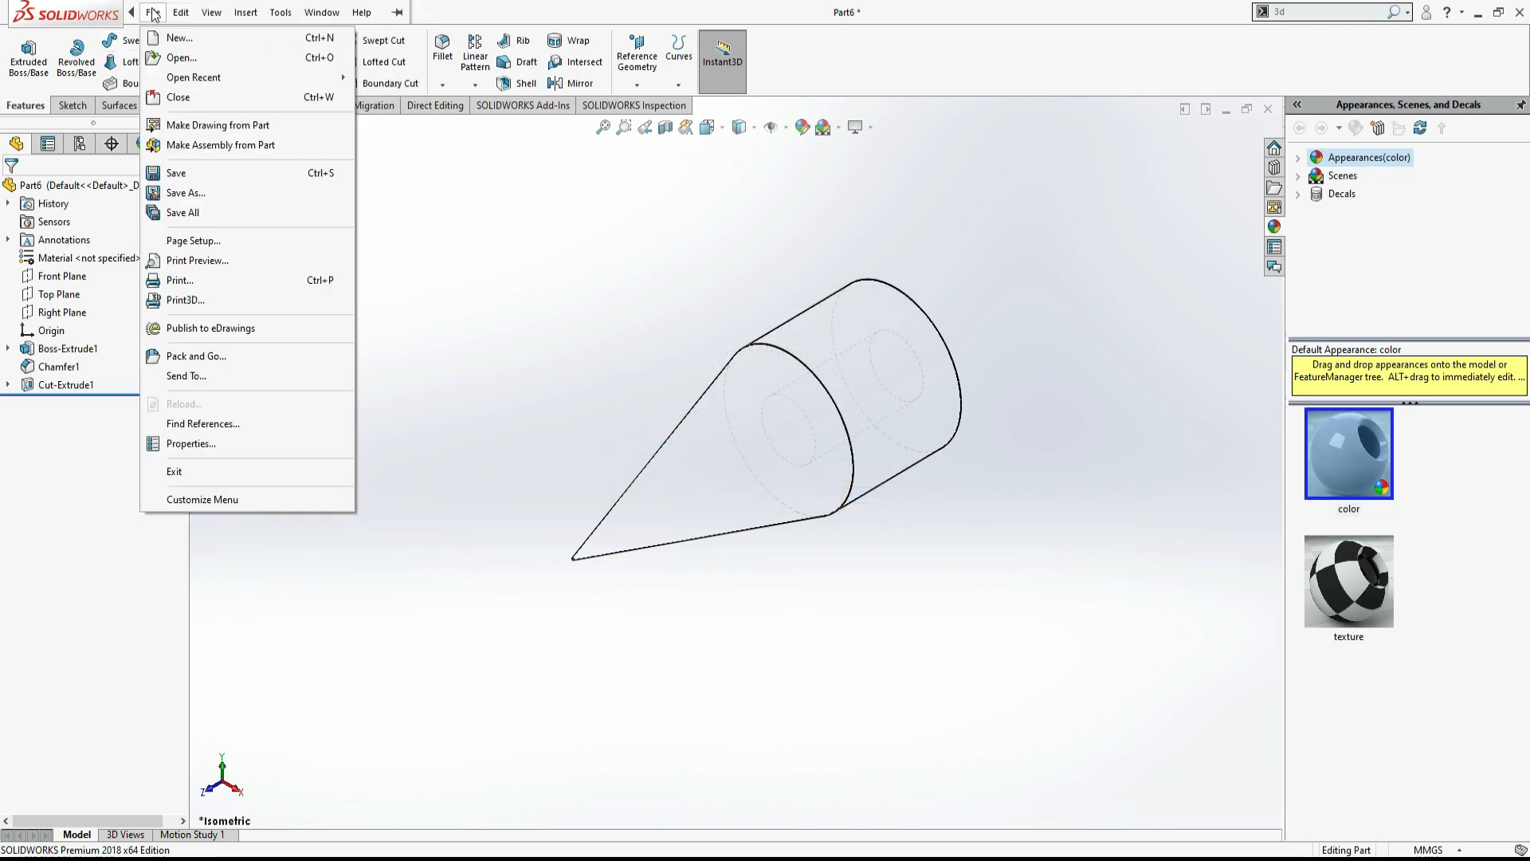
{"action": "left_click", "coordinate": [177, 37]}
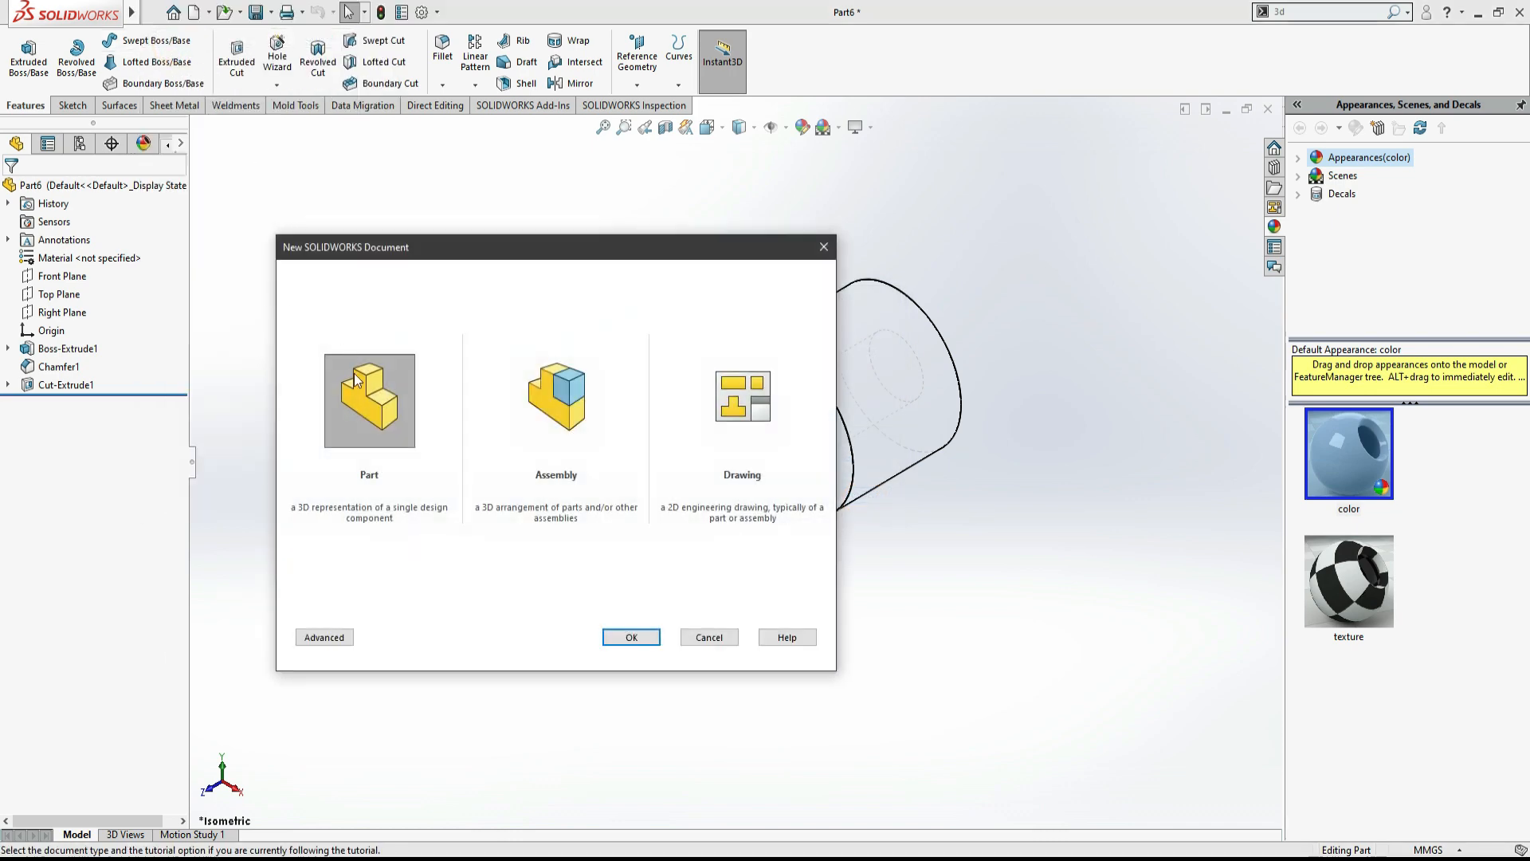
{"action": "left_click", "coordinate": [631, 637]}
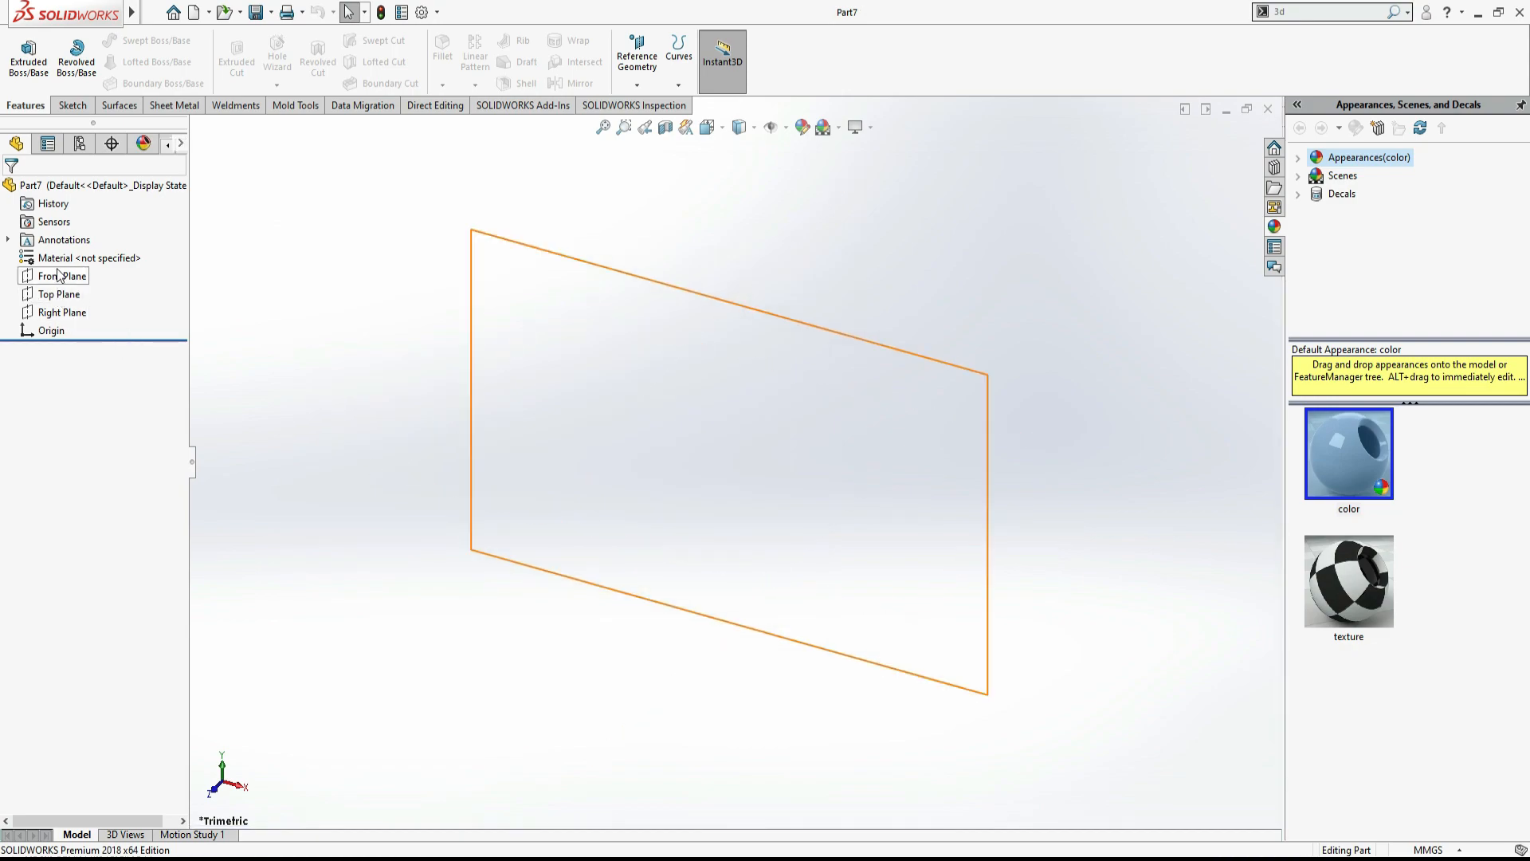
Step: Switch to the PDF workbook and highlight the bottom base, middle step and triangular rib in the Task 2 isometric view
{"action": "key", "text": "alt+Tab"}
{"action": "scroll", "coordinate": [979, 653], "scroll_direction": "down", "scroll_amount": 2}
{"action": "left_click", "coordinate": [674, 80]}
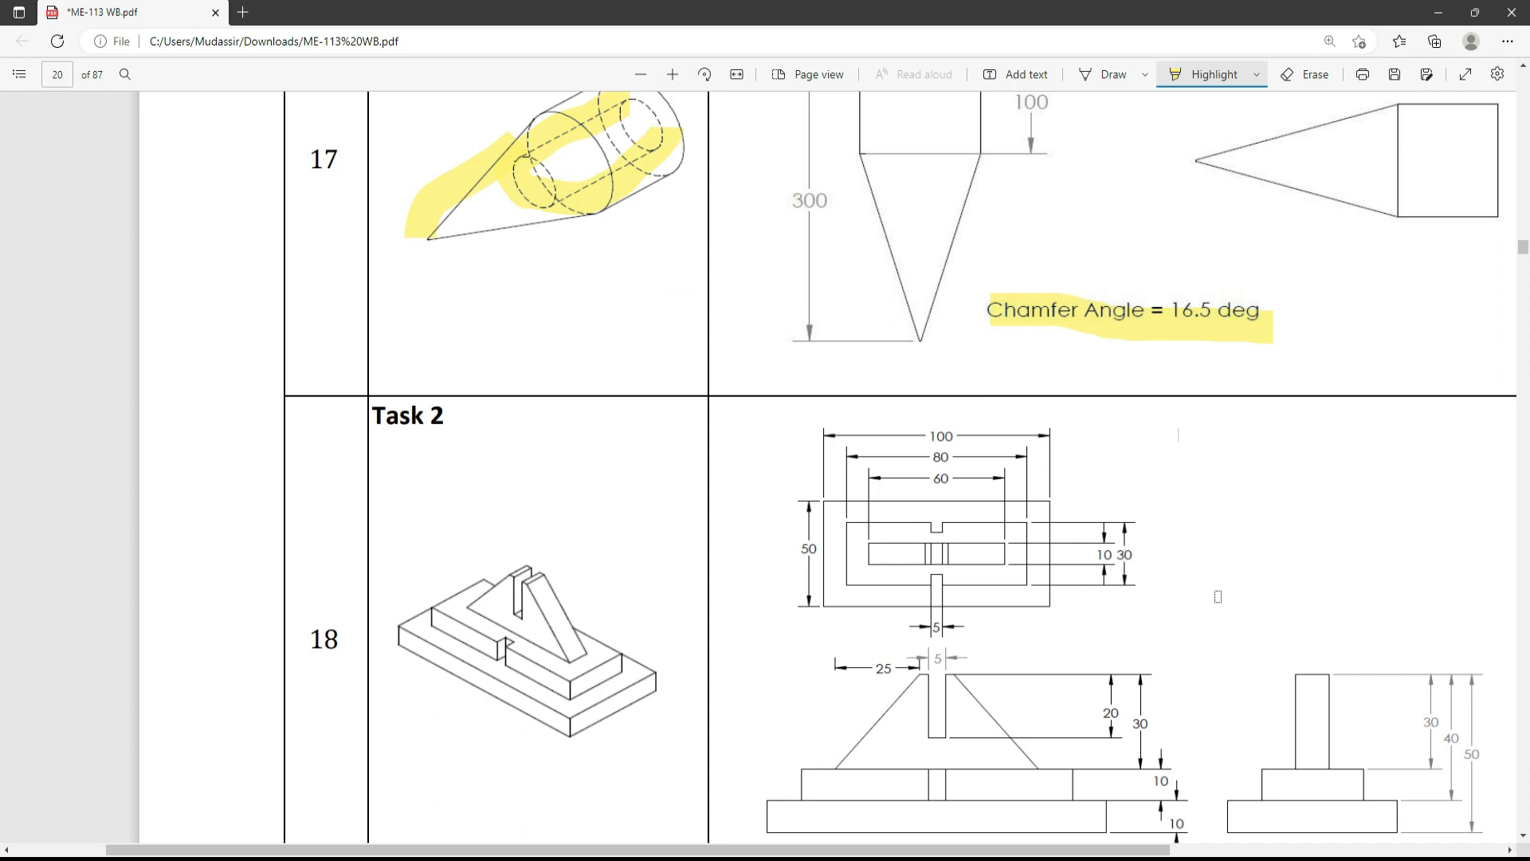
{"action": "scroll", "coordinate": [1207, 605], "scroll_direction": "down", "scroll_amount": 2}
{"action": "left_click_drag", "start_coordinate": [425, 850], "coordinate": [594, 850]}
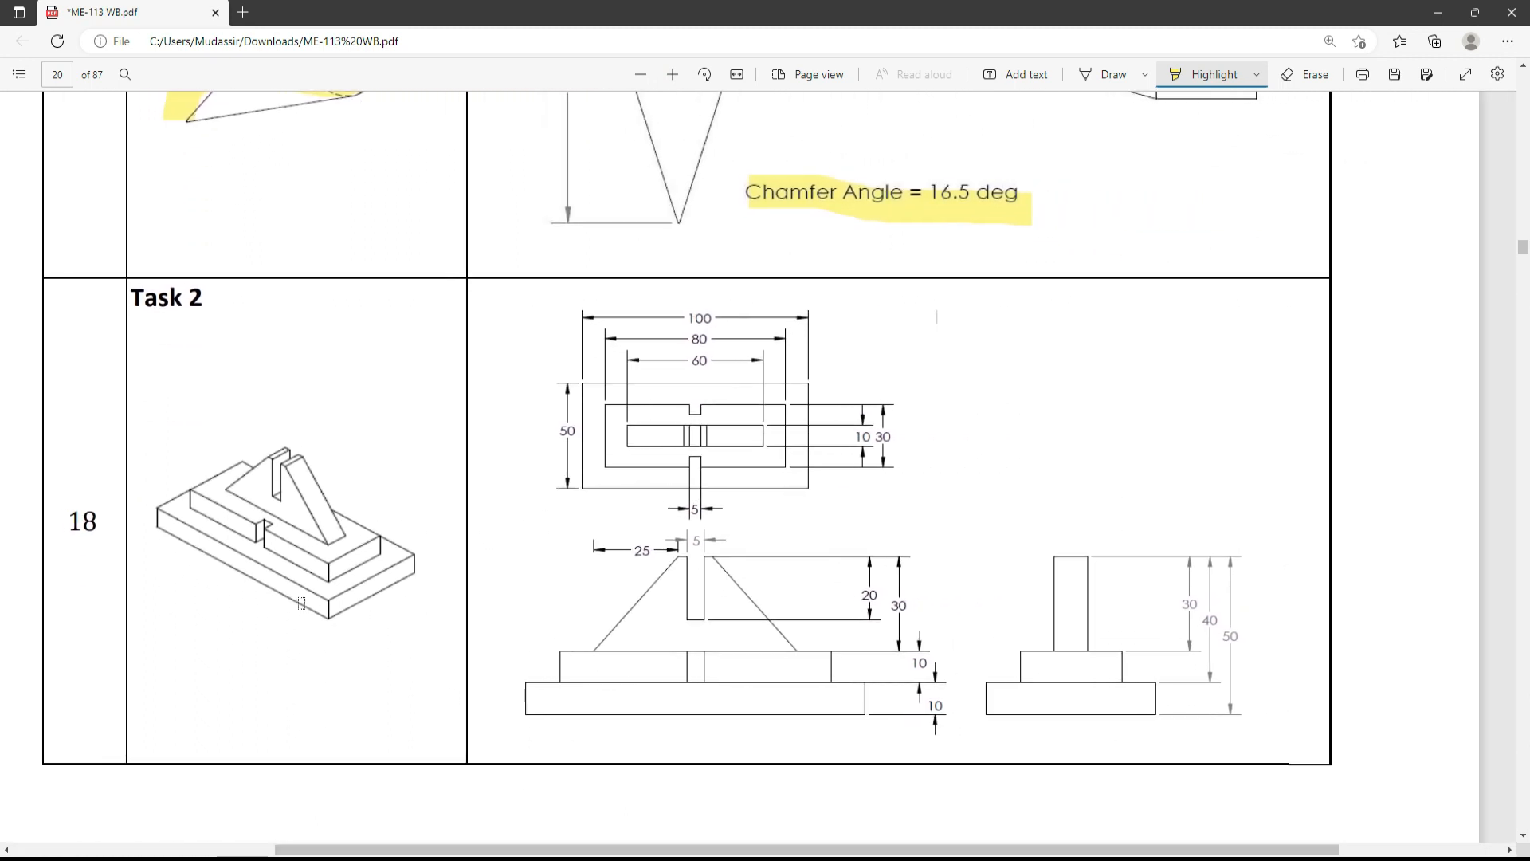
{"action": "left_click_drag", "start_coordinate": [163, 516], "coordinate": [235, 568]}
{"action": "mouse_move", "coordinate": [196, 493]}
{"action": "left_mouse_down"}
{"action": "mouse_move", "coordinate": [216, 517]}
{"action": "mouse_move", "coordinate": [303, 495]}
{"action": "left_mouse_up"}
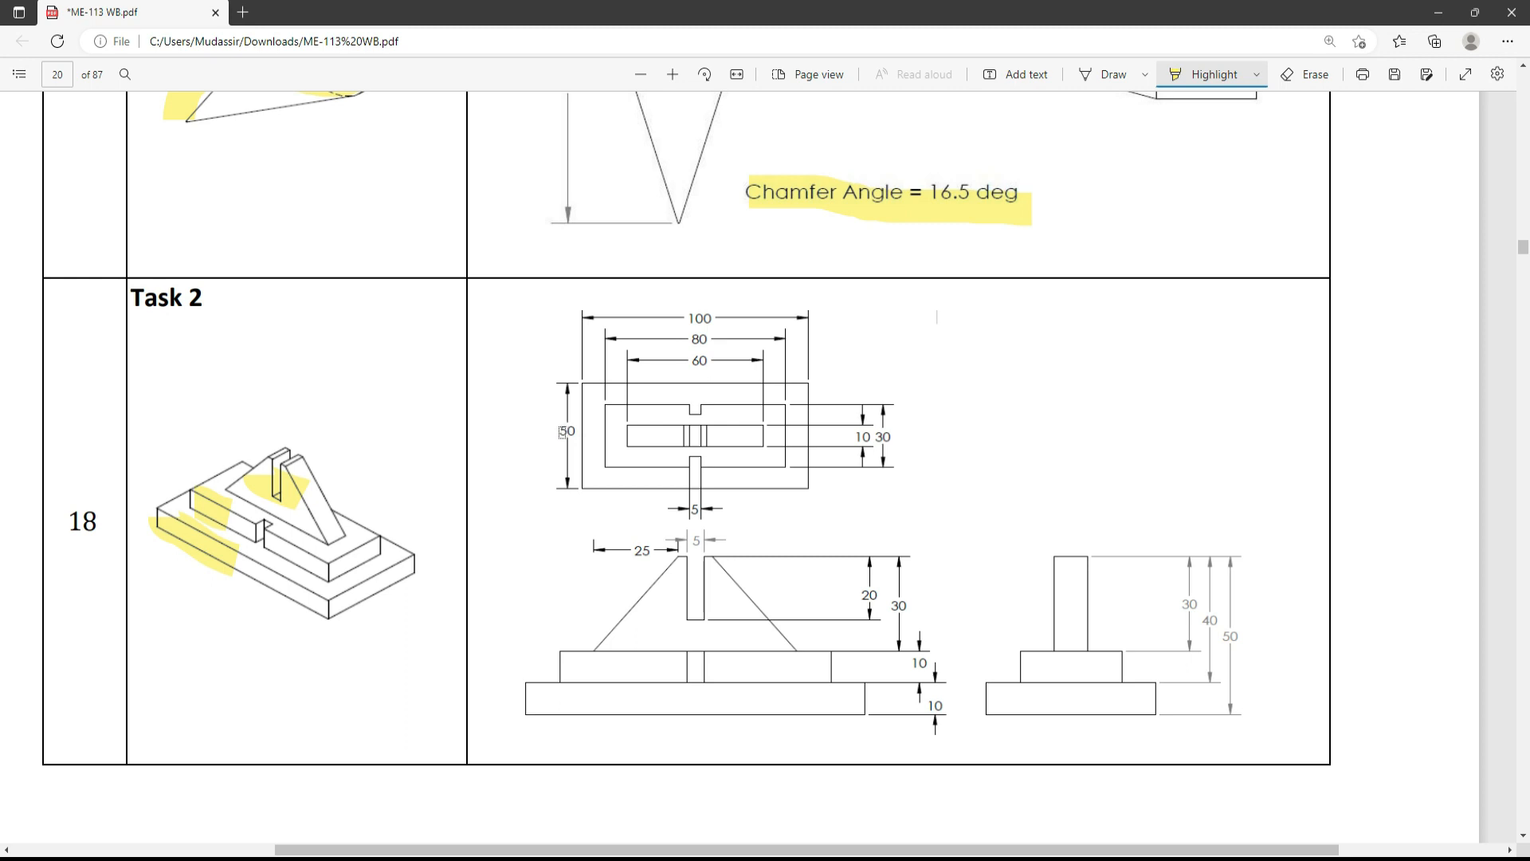
Step: Highlight the base's 50 and 100 dimensions in the Task 2 top view and return to SOLIDWORKS
{"action": "left_click_drag", "start_coordinate": [563, 432], "coordinate": [574, 434]}
{"action": "left_click_drag", "start_coordinate": [682, 314], "coordinate": [721, 328]}
{"action": "key", "text": "alt+Tab"}
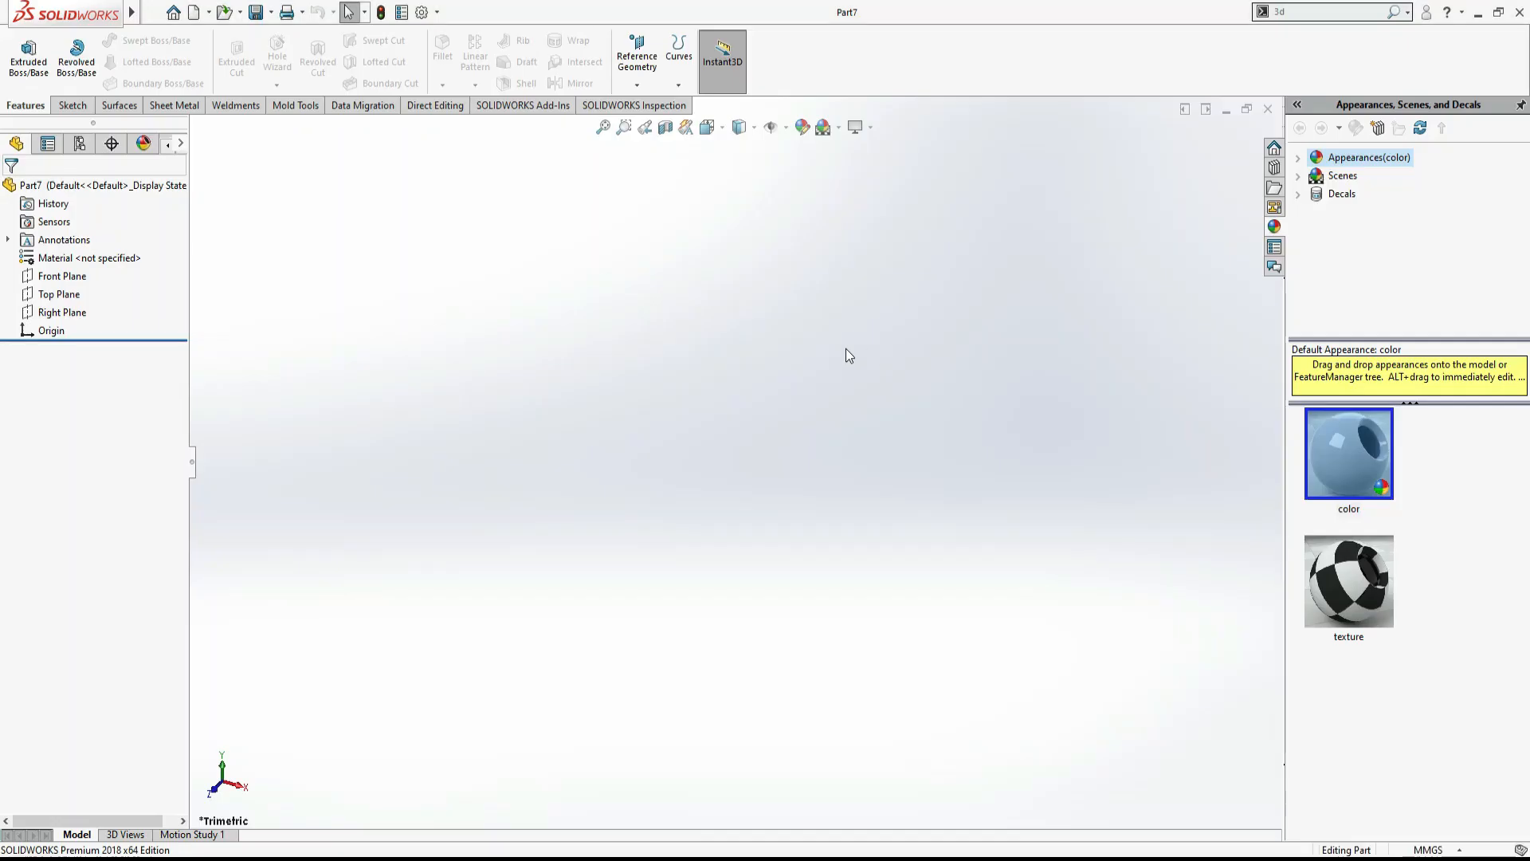
Step: Start a sketch on the Top Plane and draw a center rectangle about 122 by 66 mm around the origin
{"action": "left_click", "coordinate": [46, 294]}
{"action": "left_click", "coordinate": [78, 239]}
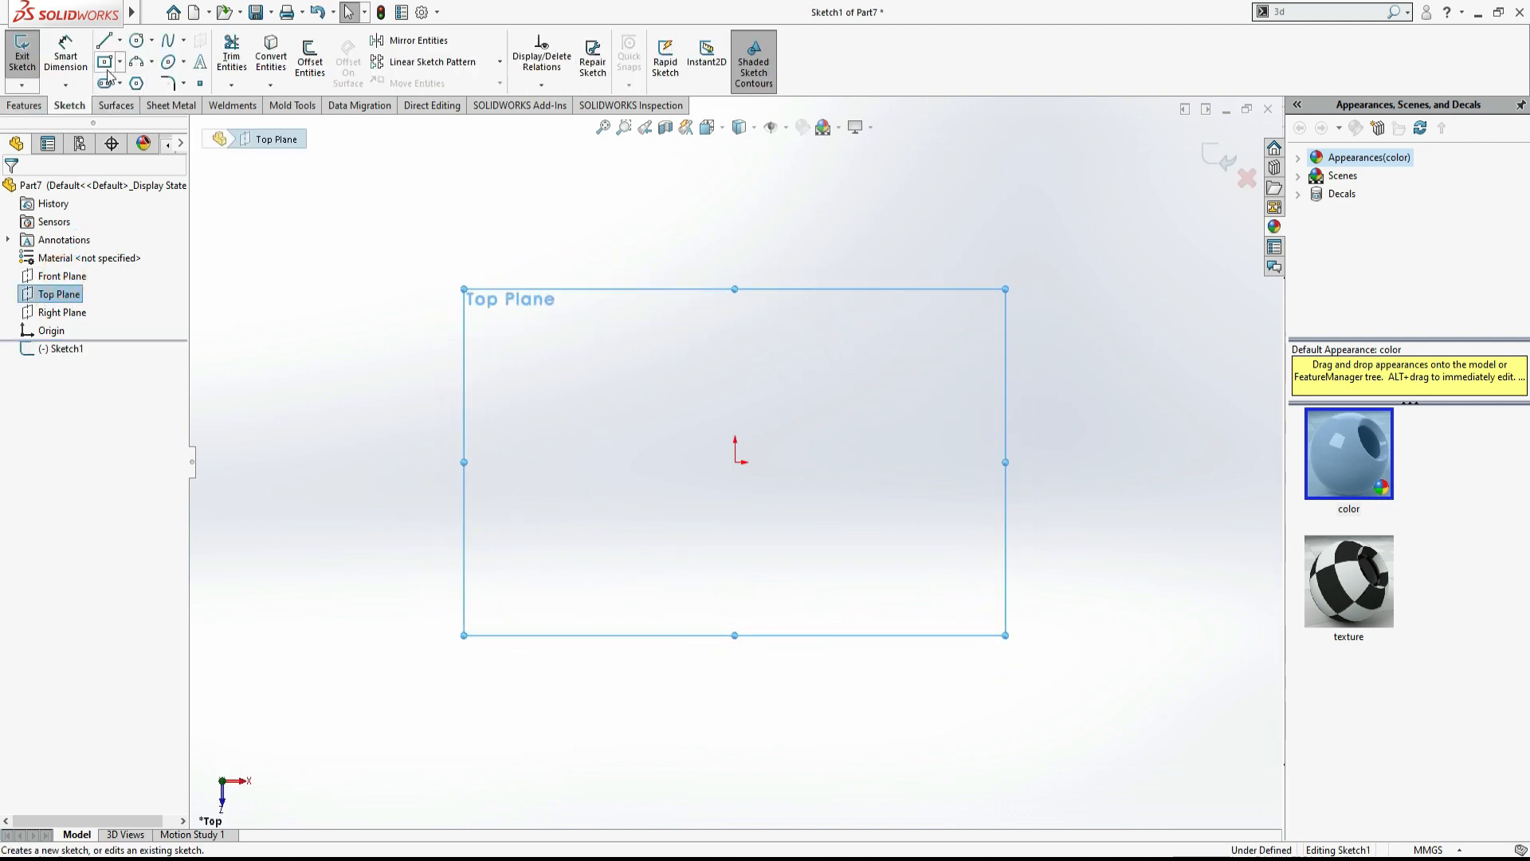
{"action": "left_click", "coordinate": [105, 62]}
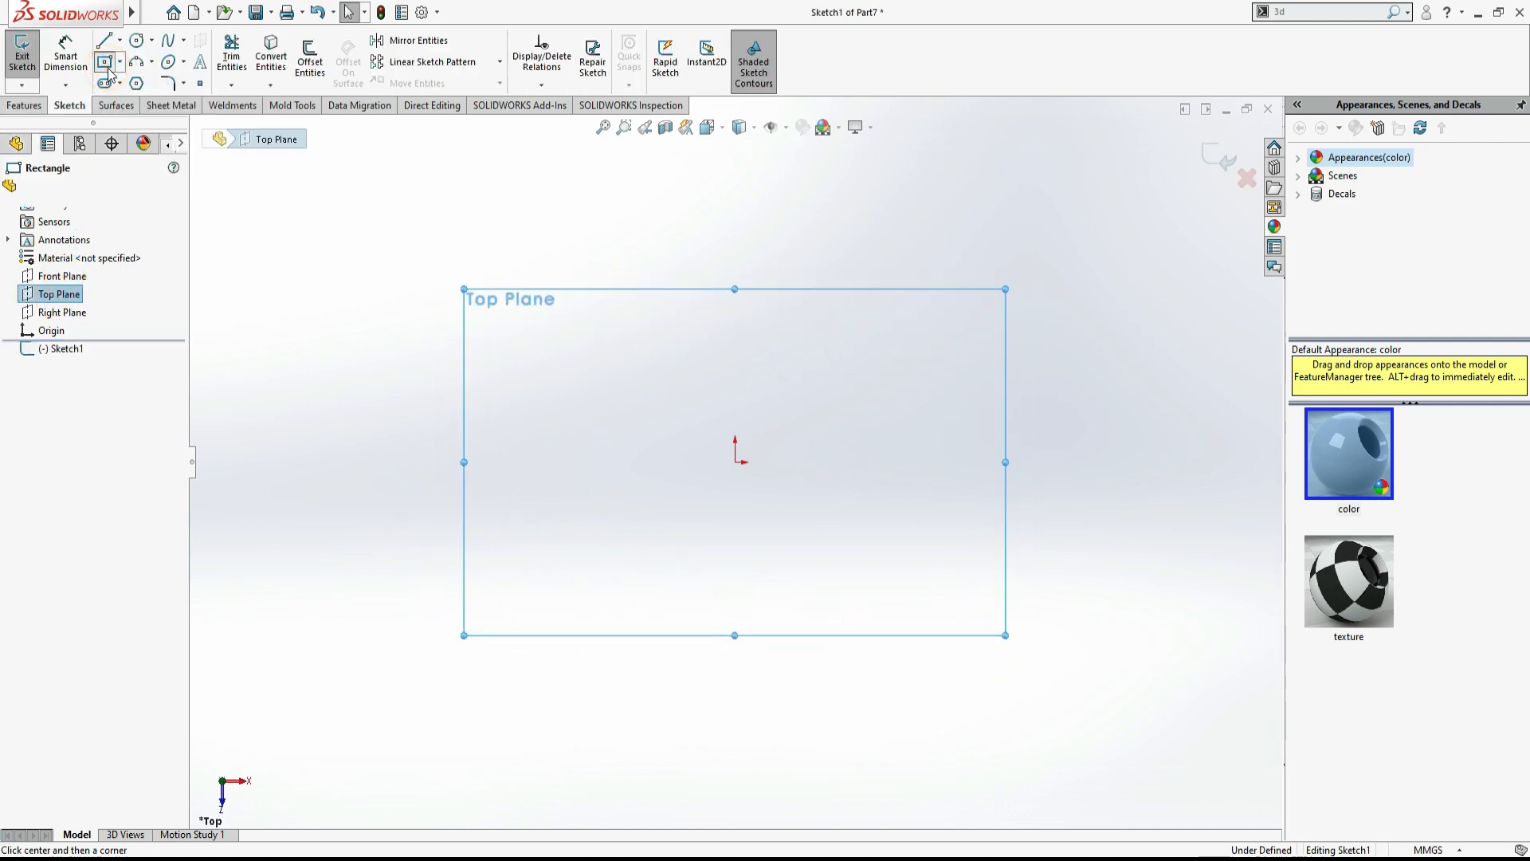
{"action": "left_click", "coordinate": [735, 461]}
{"action": "left_click", "coordinate": [549, 358]}
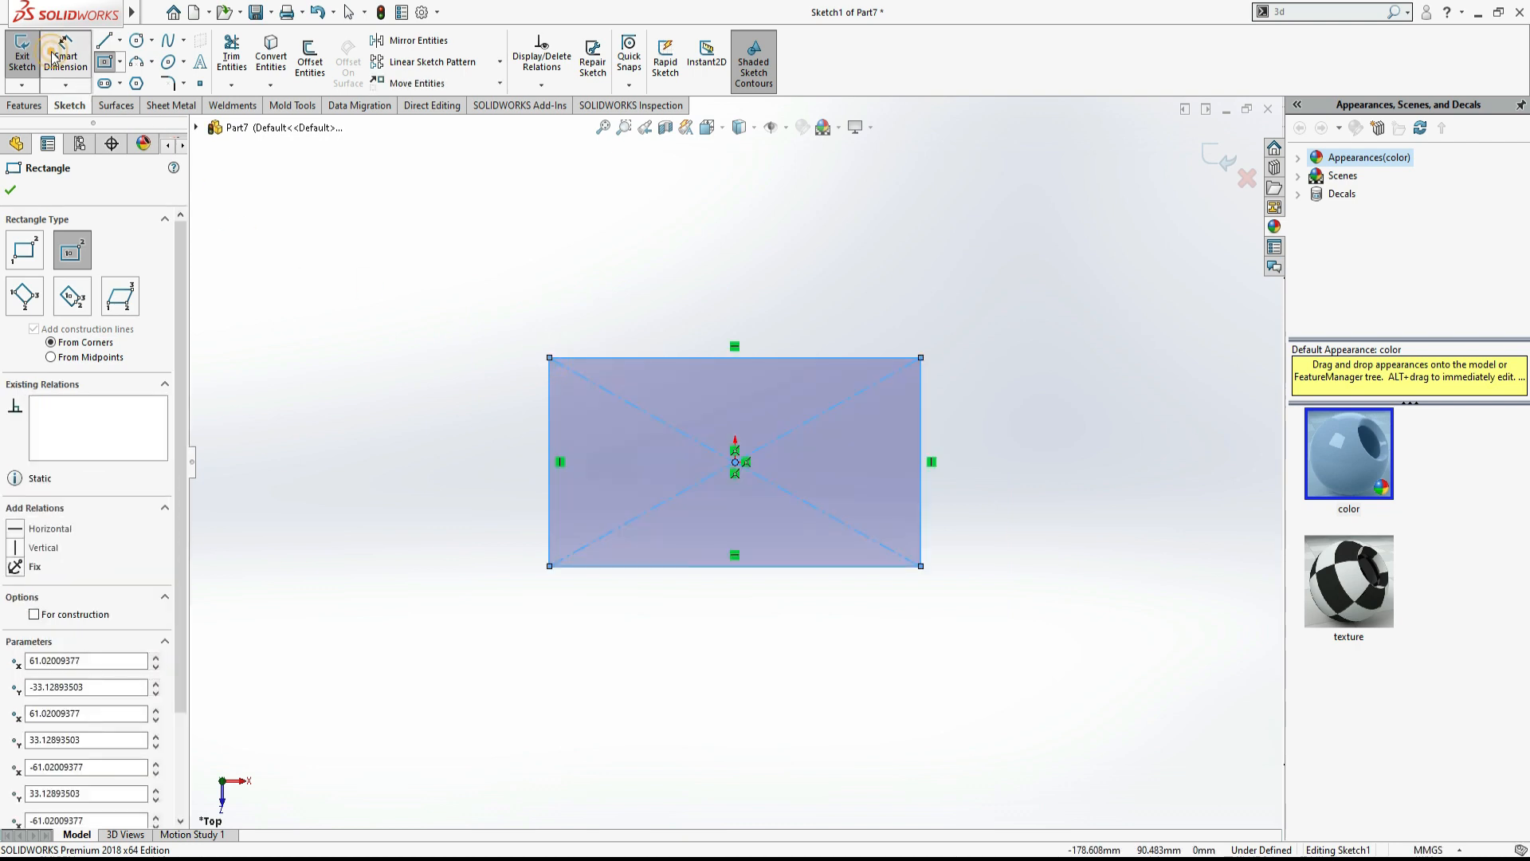
Step: Dimension the base rectangle 50 mm high and 100 mm wide
{"action": "left_click", "coordinate": [65, 55]}
{"action": "left_click", "coordinate": [551, 488]}
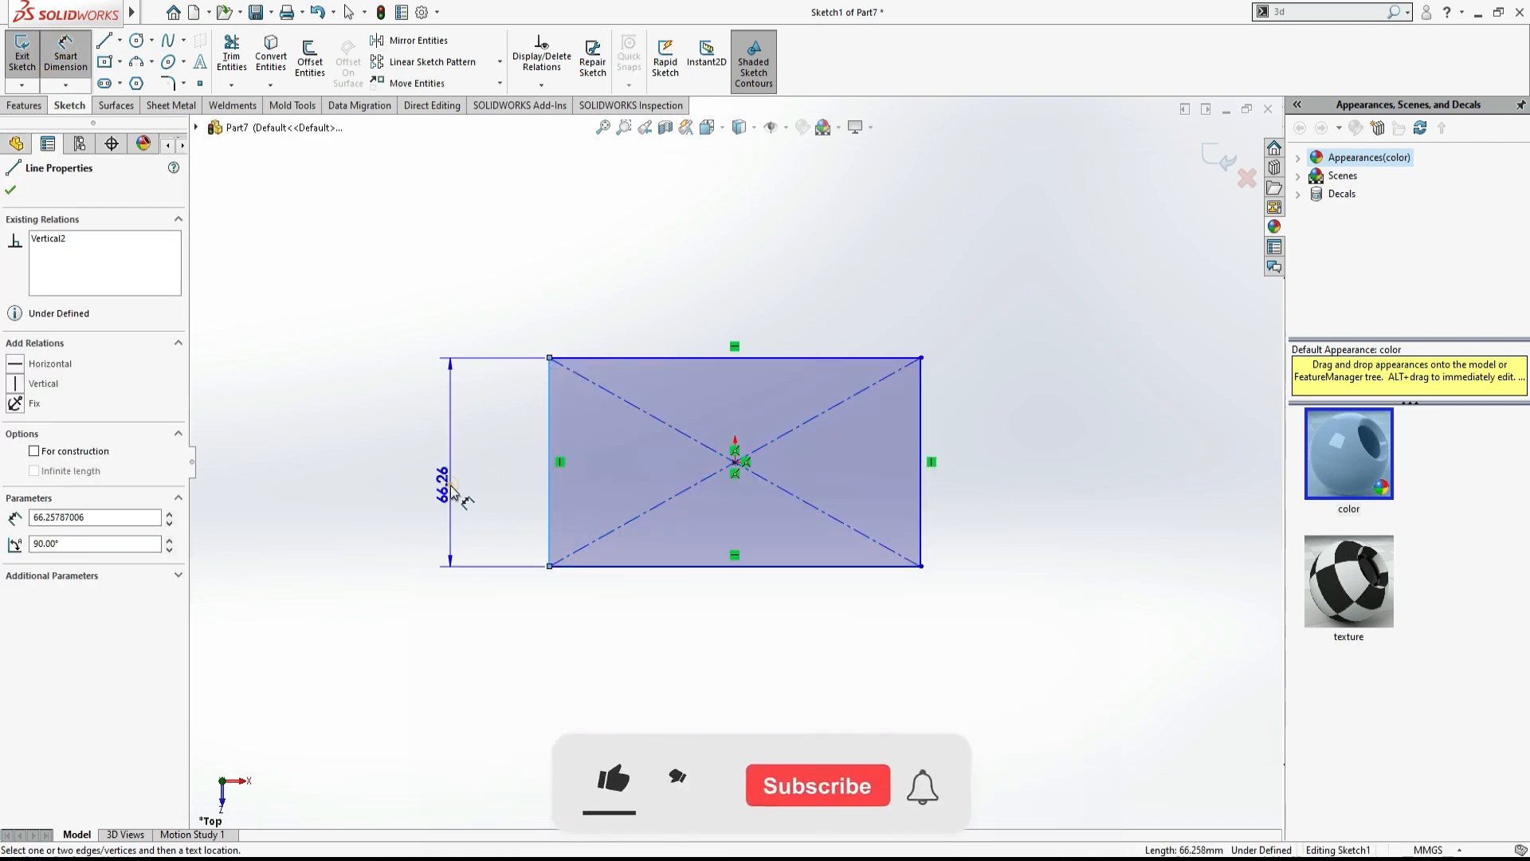
{"action": "left_click", "coordinate": [450, 490]}
{"action": "type", "text": "50"}
{"action": "key", "text": "Return"}
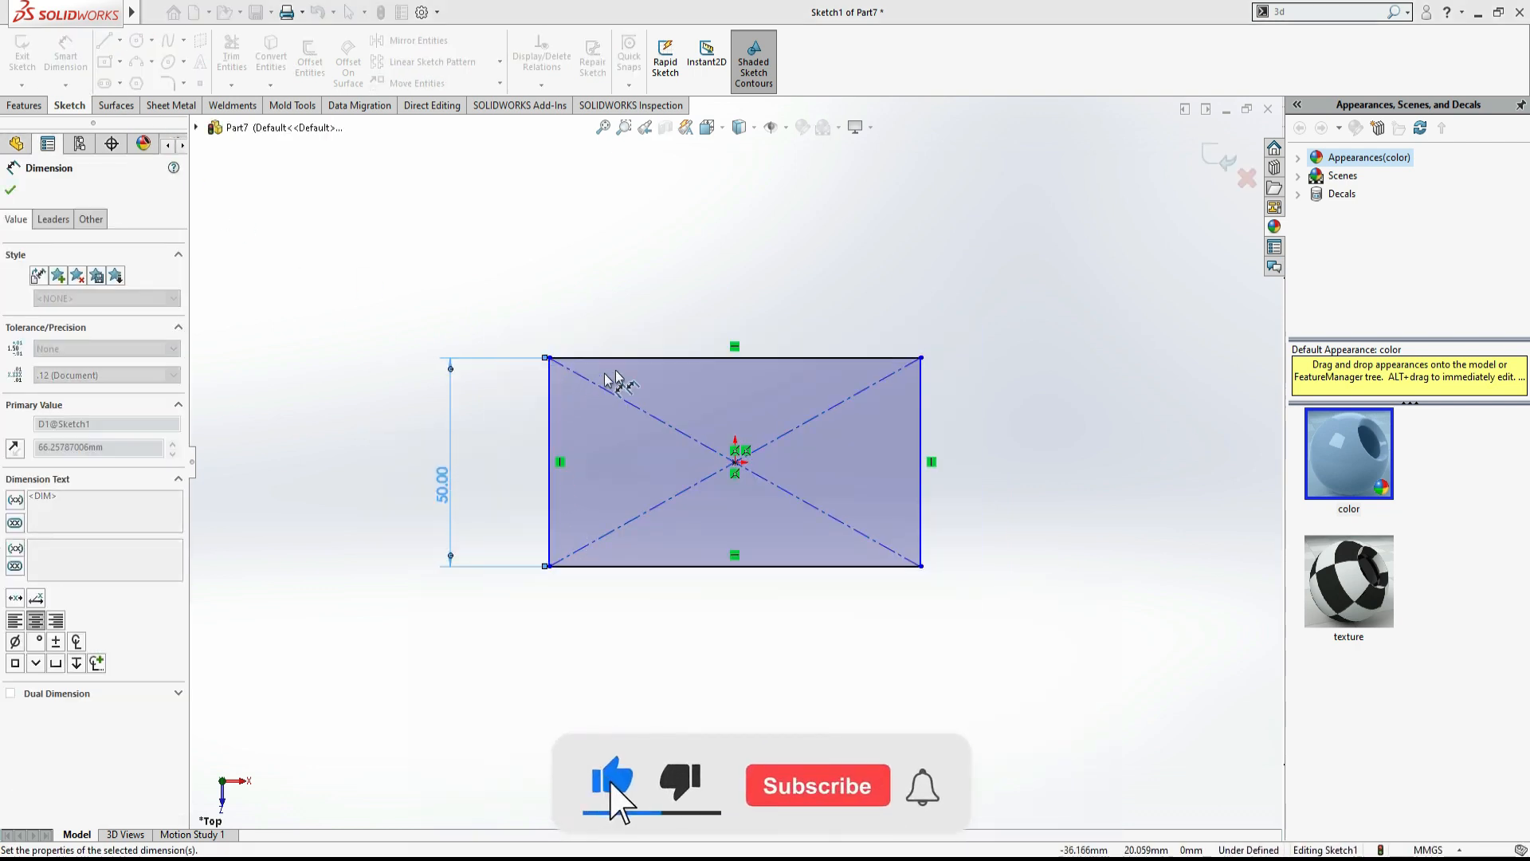
{"action": "left_click", "coordinate": [640, 358]}
{"action": "left_click", "coordinate": [645, 330]}
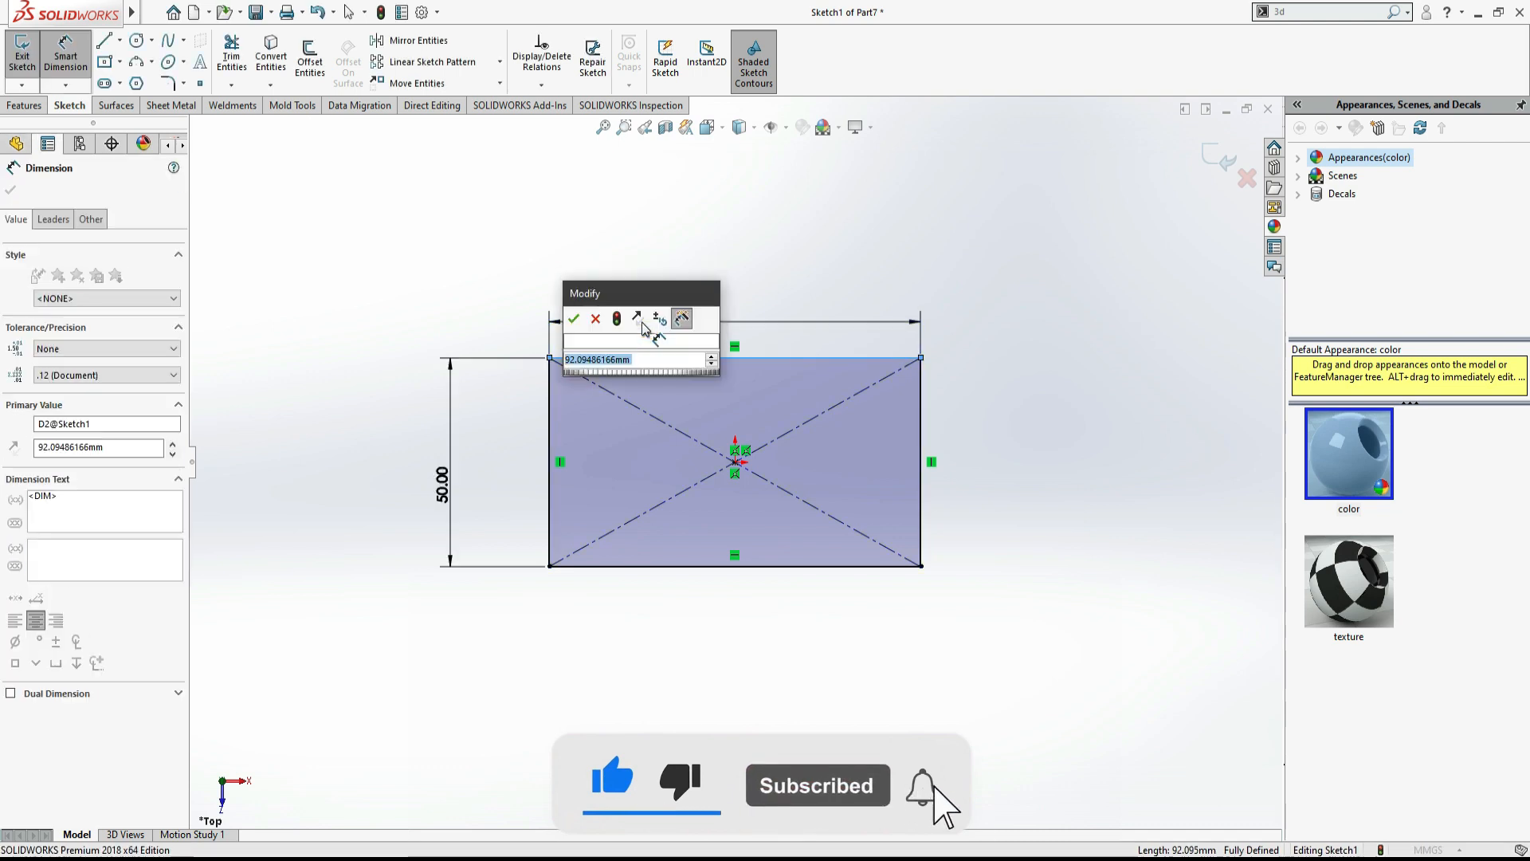
{"action": "type", "text": "100"}
{"action": "key", "text": "Return"}
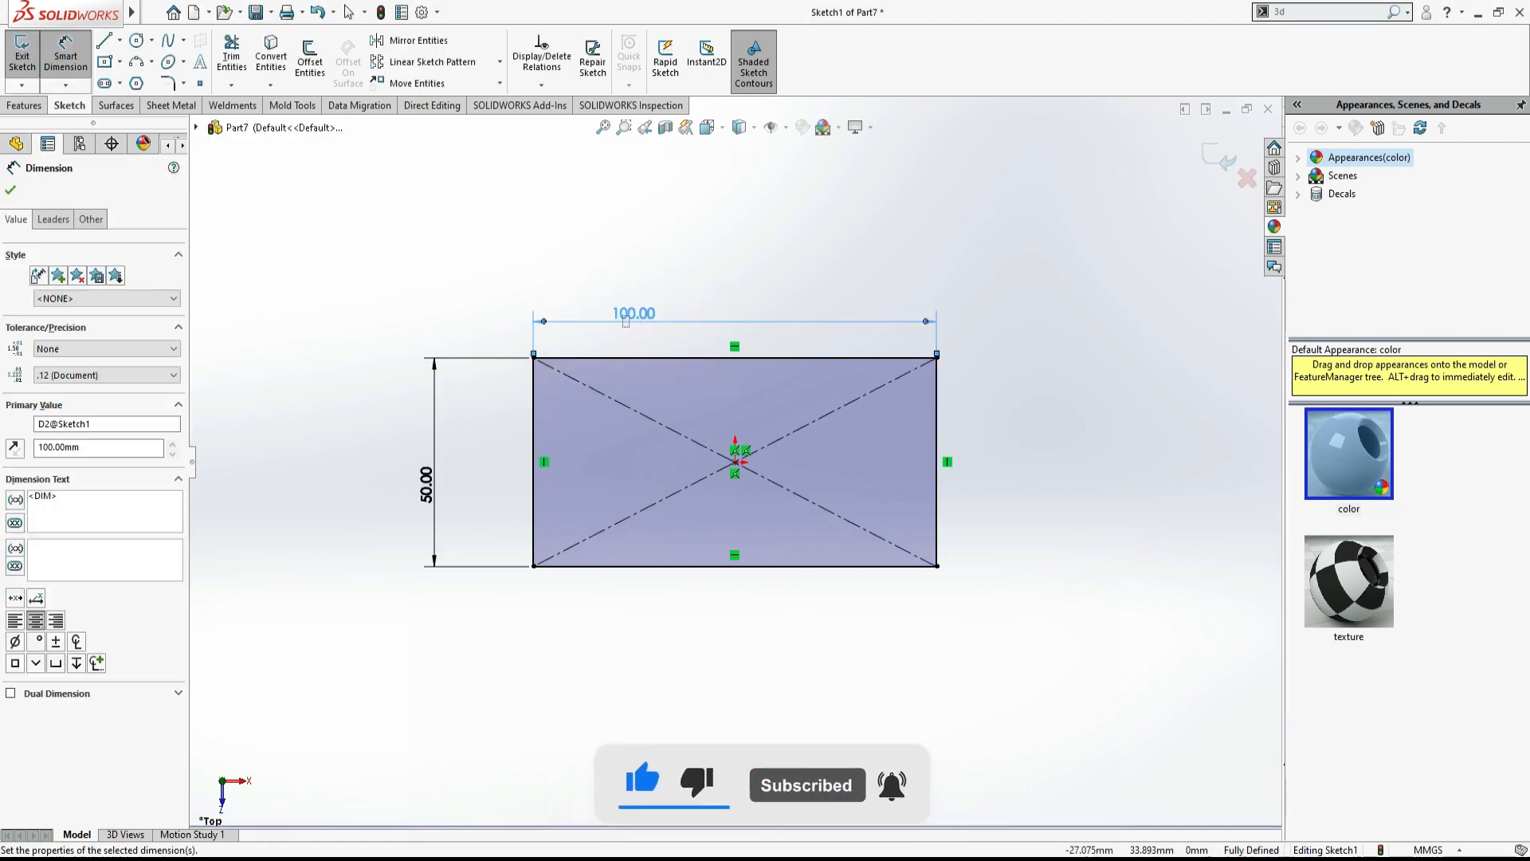
Step: Switch to the PDF workbook, highlight the base's 10 thickness in the Task 2 front view and return to SOLIDWORKS
{"action": "key", "text": "alt+Tab"}
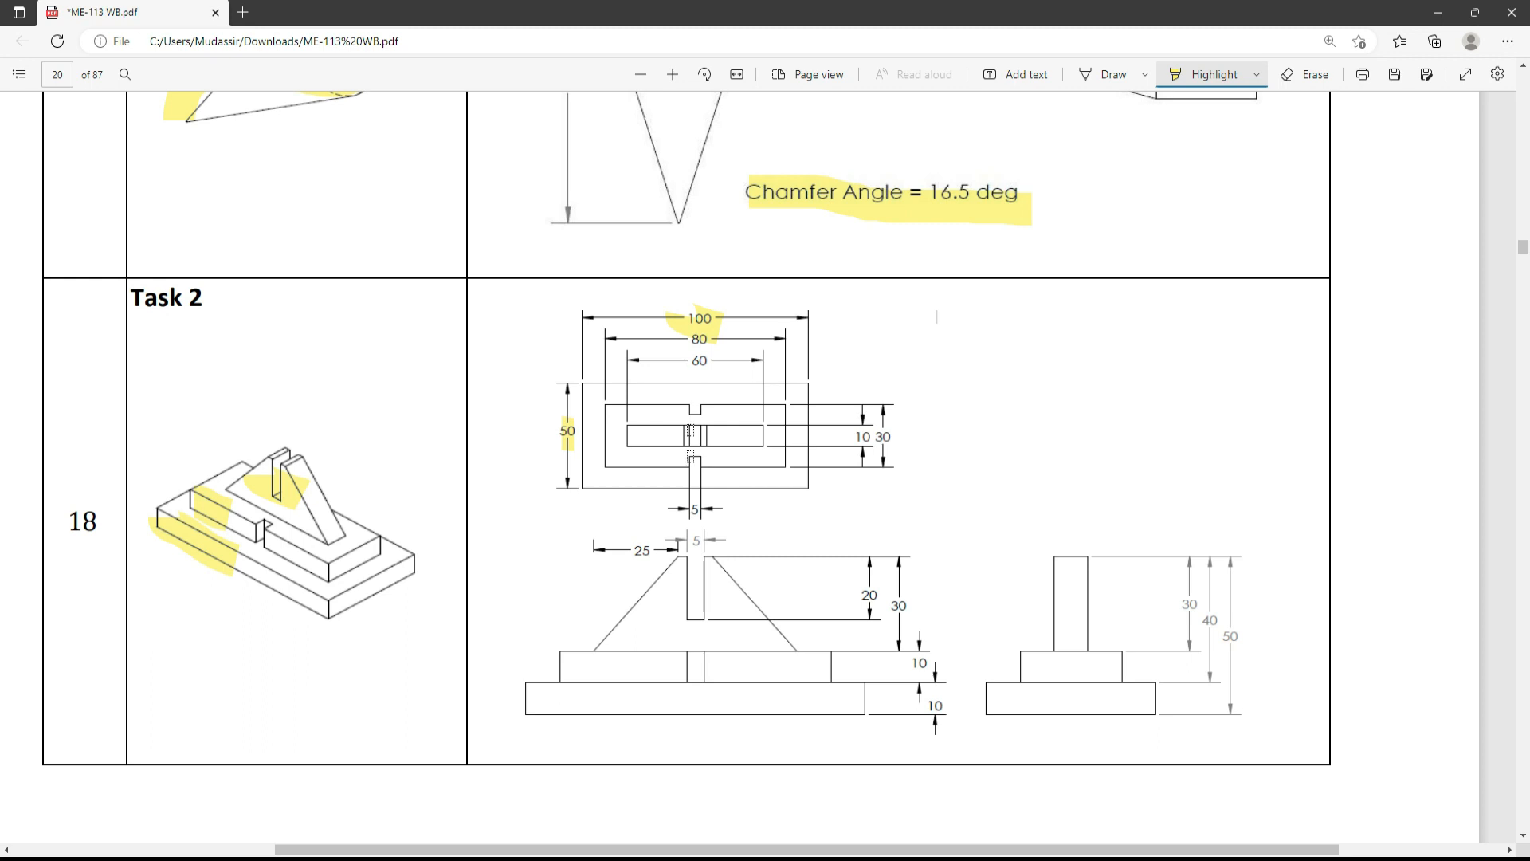
{"action": "left_click_drag", "start_coordinate": [937, 705], "coordinate": [916, 703]}
{"action": "key", "text": "alt+Tab"}
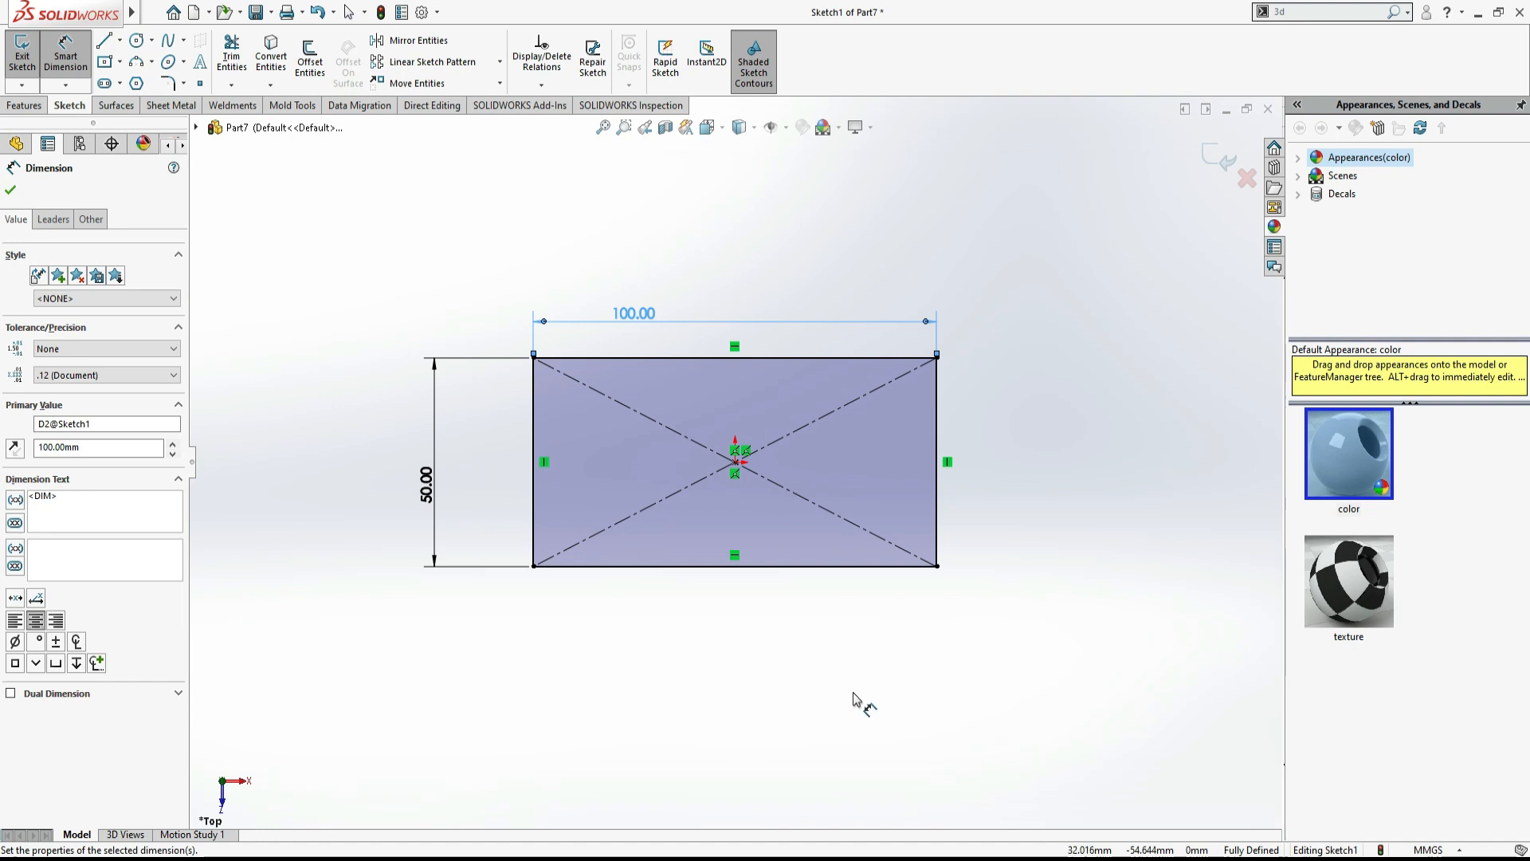
Step: Extrude the base rectangle upward as a 10 mm Blind boss and clear the selection
{"action": "left_click", "coordinate": [23, 110]}
{"action": "left_click", "coordinate": [28, 60]}
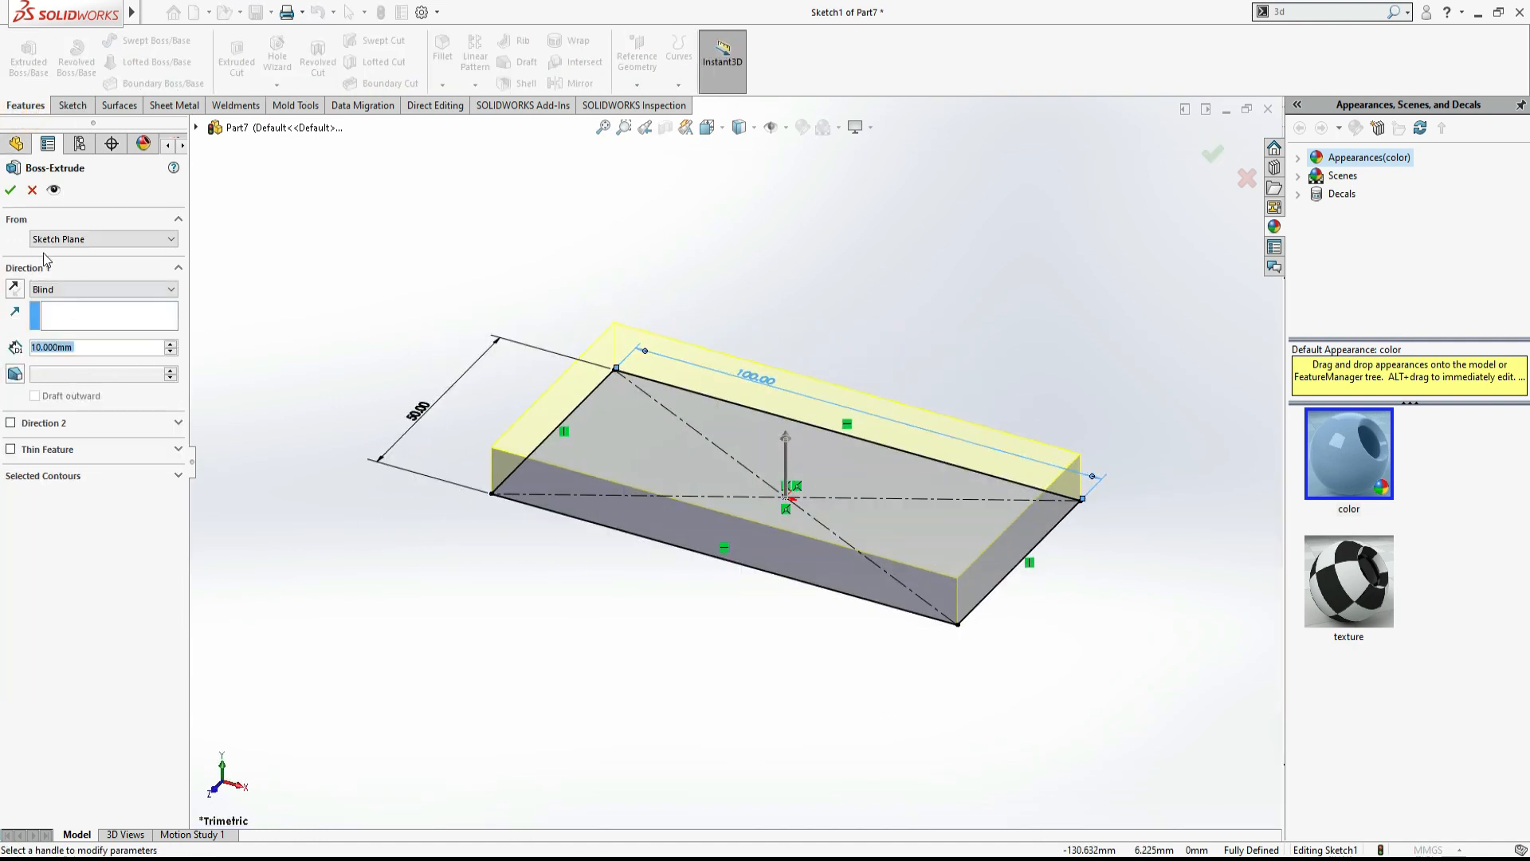
{"action": "left_click", "coordinate": [10, 189]}
{"action": "left_click", "coordinate": [289, 216]}
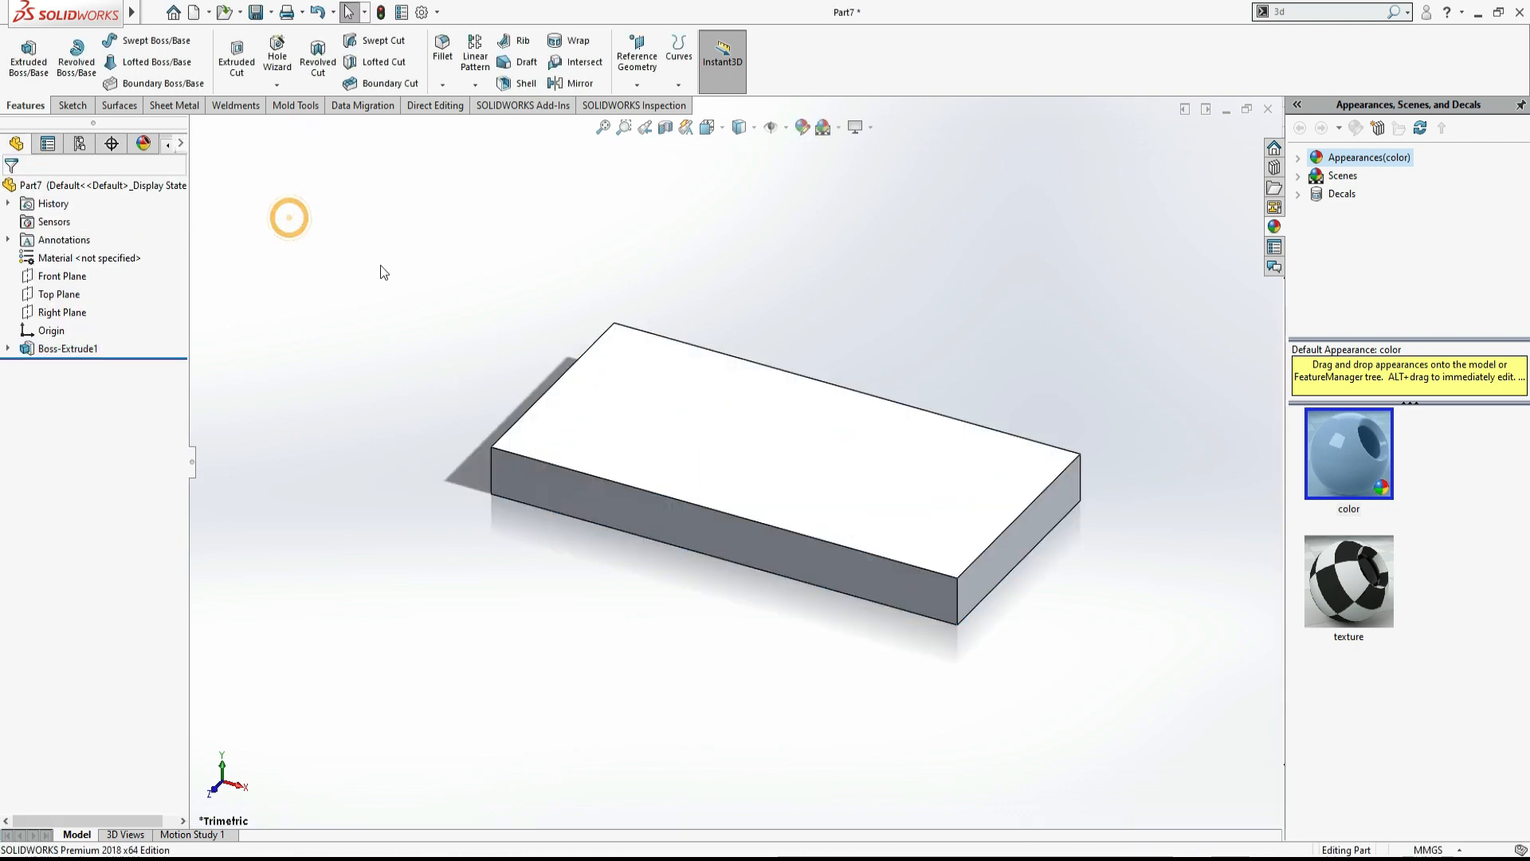
Step: Start a sketch on the base's top face and draw a center rectangle about 82 by 21 mm from the origin
{"action": "left_click", "coordinate": [700, 404]}
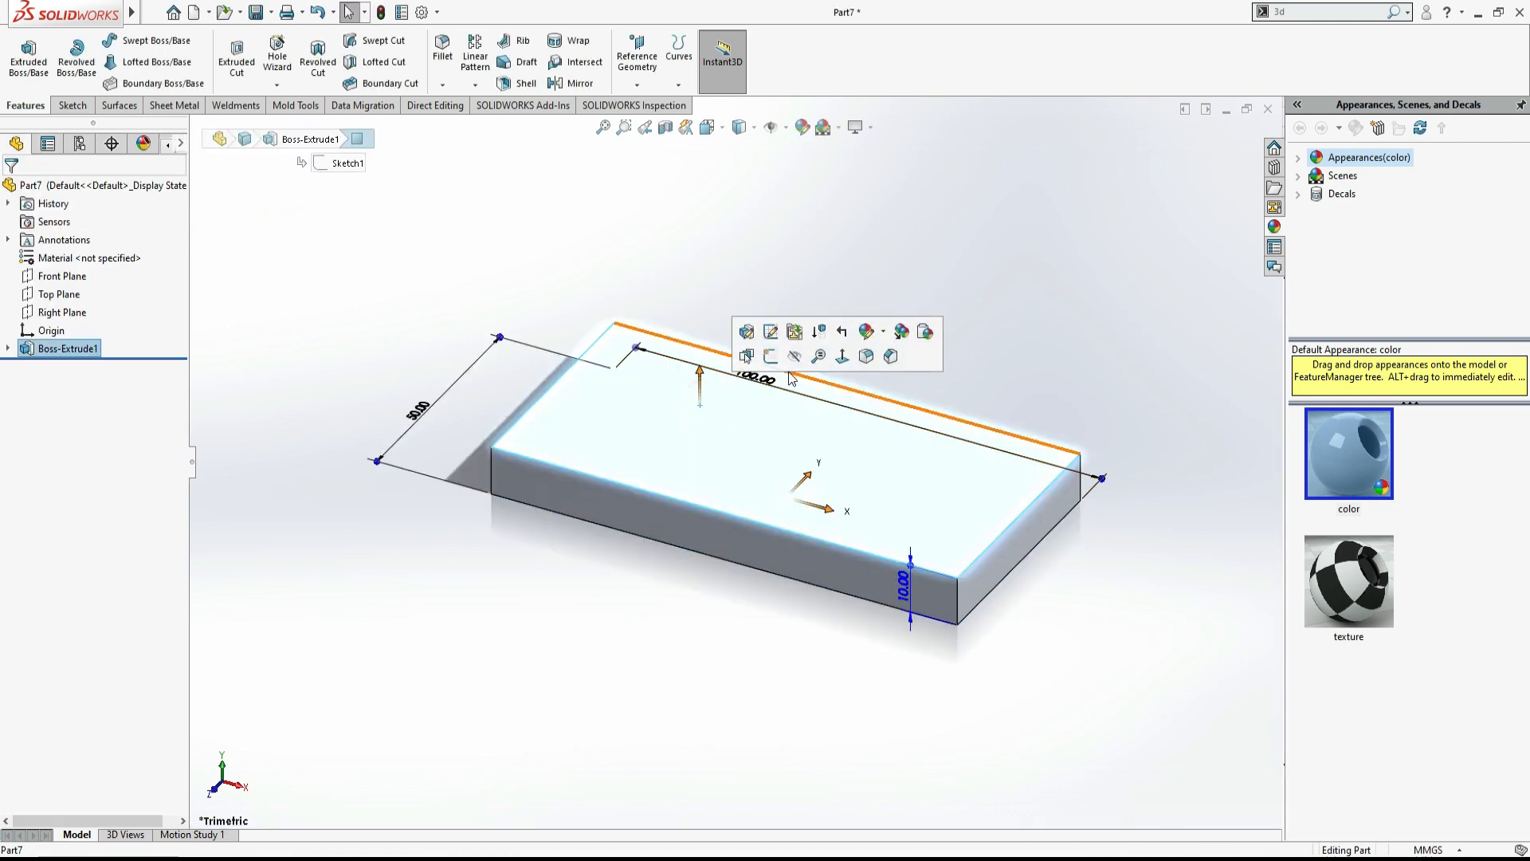
{"action": "left_click", "coordinate": [770, 356]}
{"action": "left_click", "coordinate": [112, 65]}
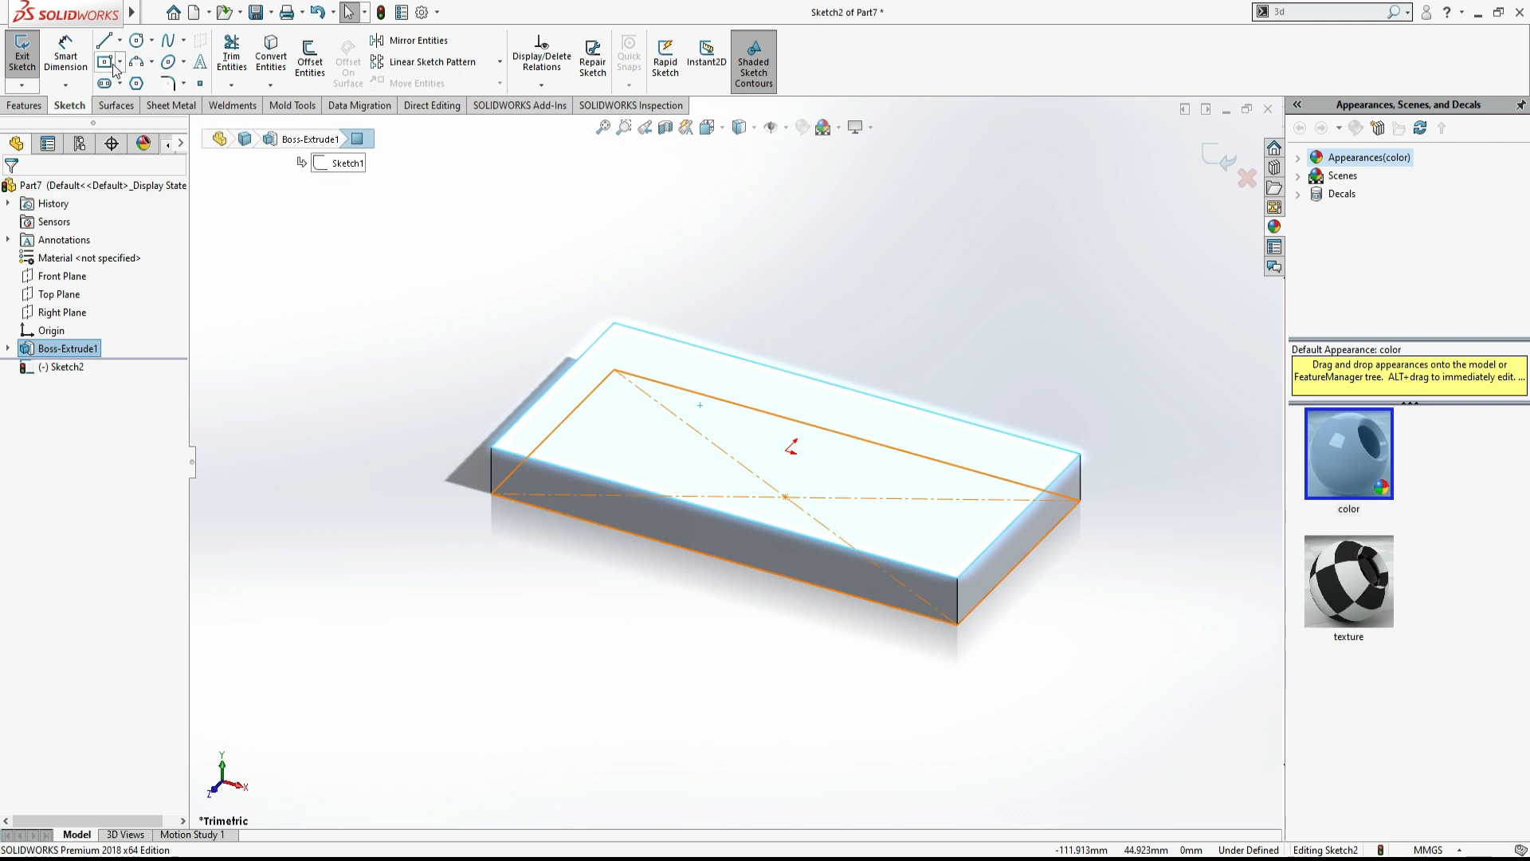
{"action": "left_click", "coordinate": [791, 451]}
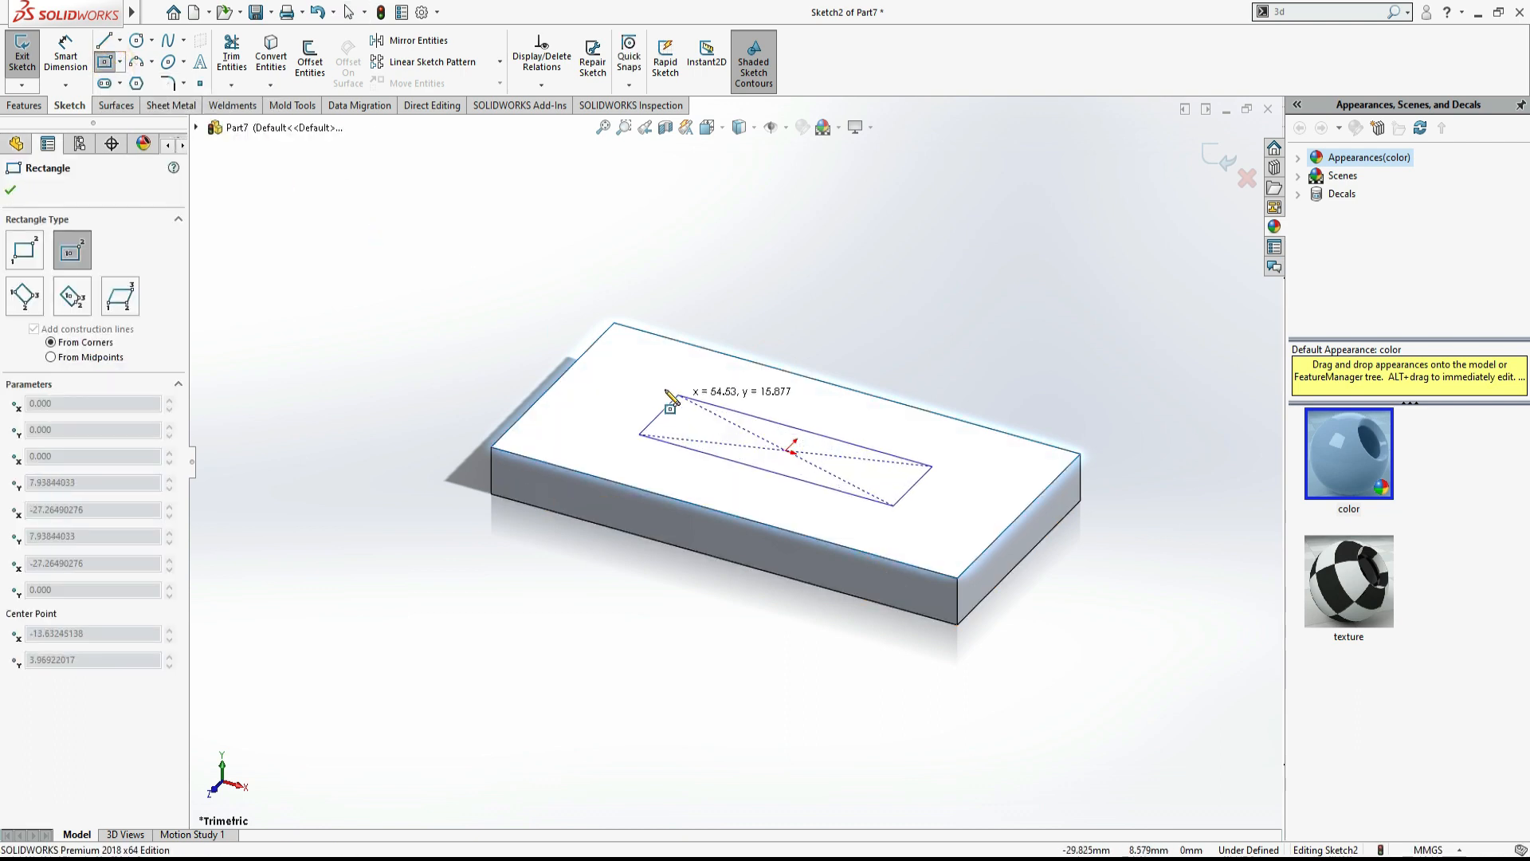
{"action": "left_click", "coordinate": [621, 371]}
Step: Dimension the middle step's rectangle 30 mm along its short side and 80 mm along its long side
{"action": "left_click", "coordinate": [67, 64]}
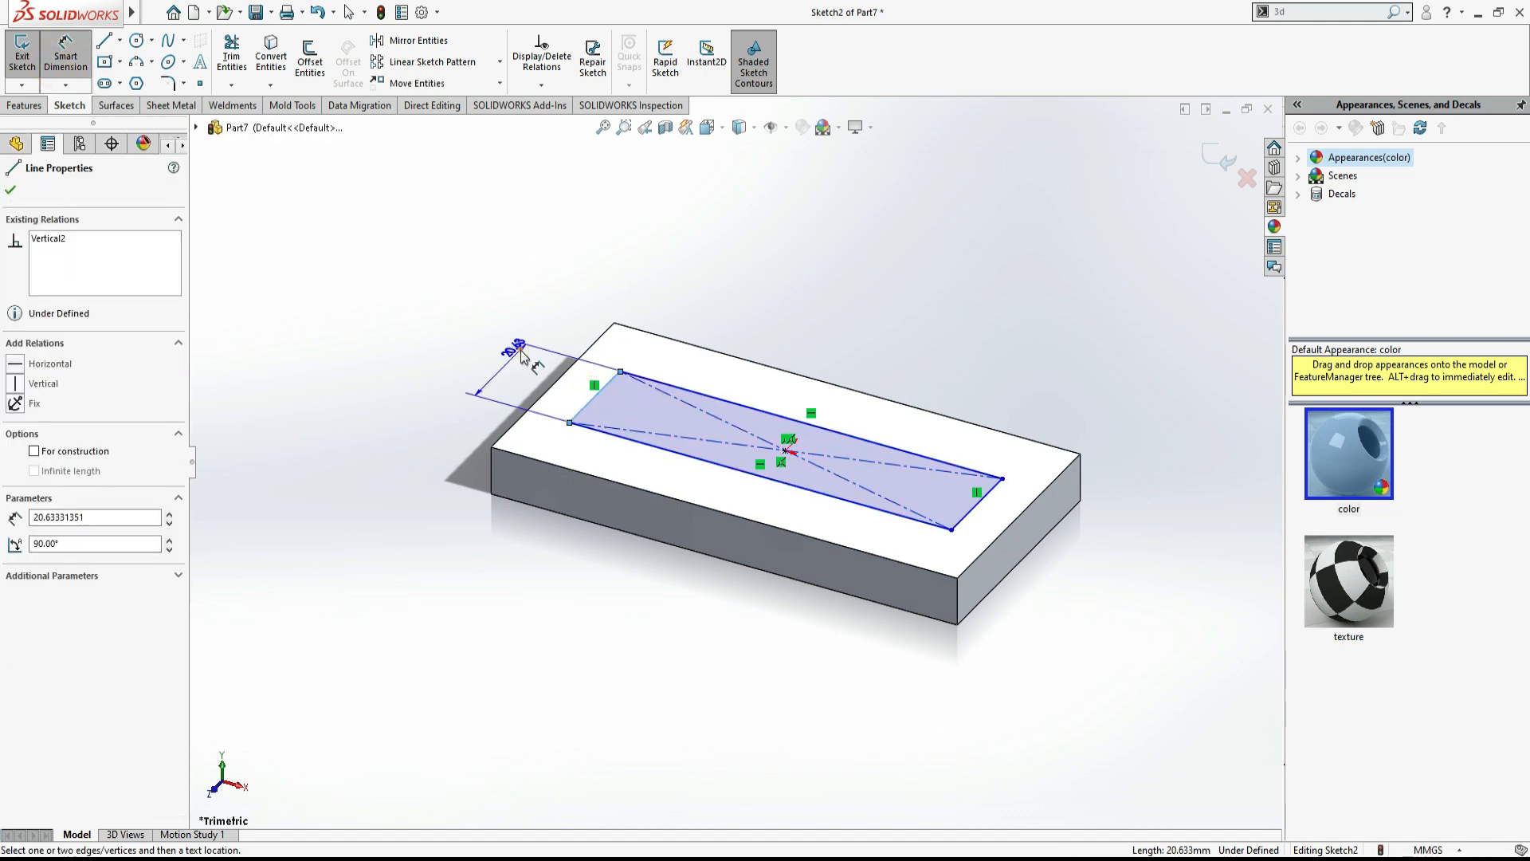
{"action": "left_click", "coordinate": [518, 347]}
{"action": "type", "text": "30"}
{"action": "key", "text": "Return"}
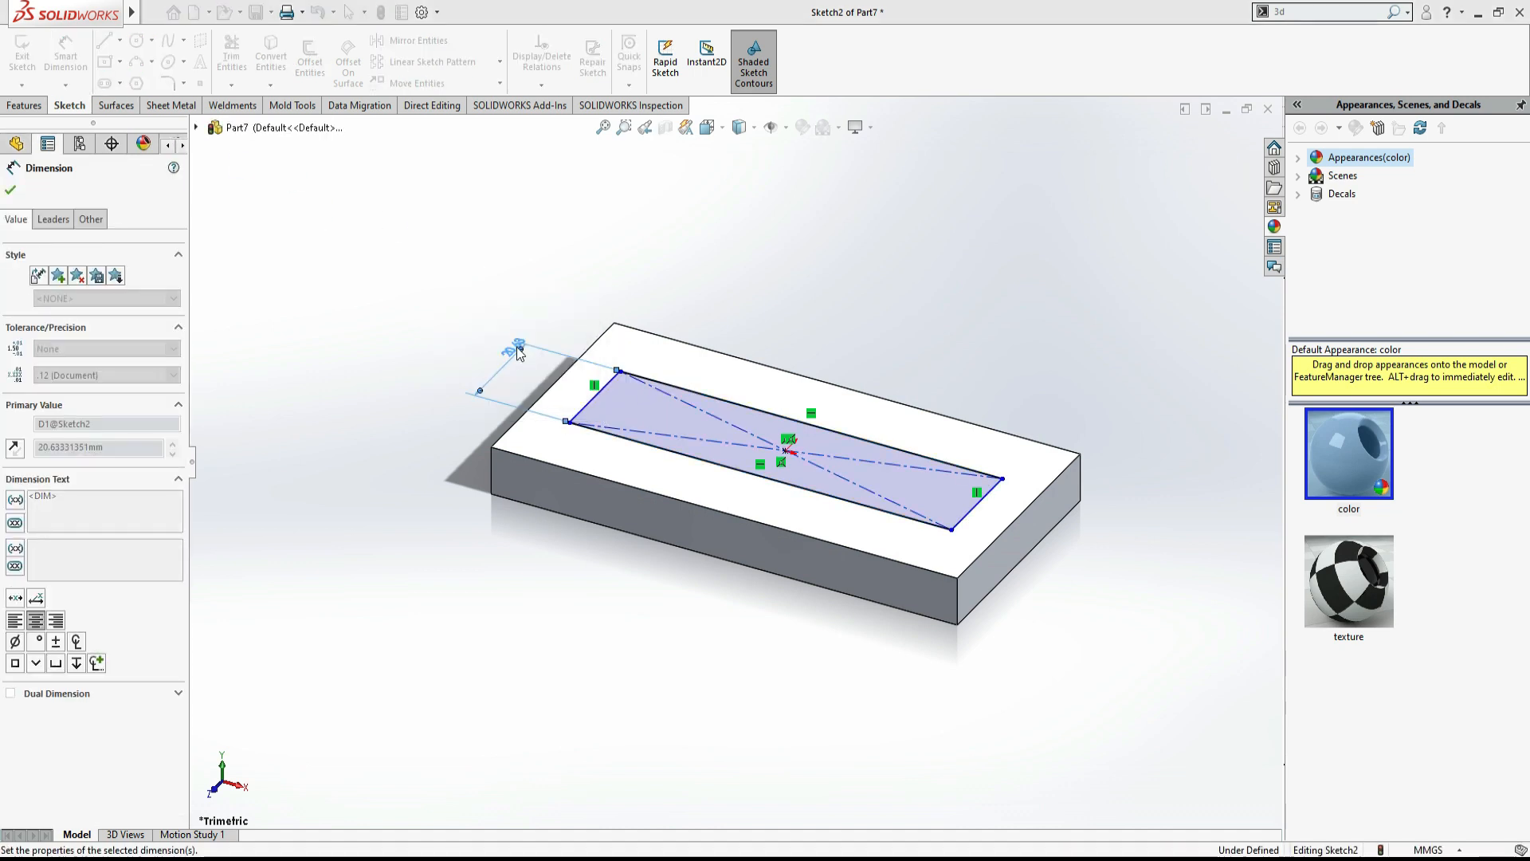
{"action": "left_click", "coordinate": [682, 469]}
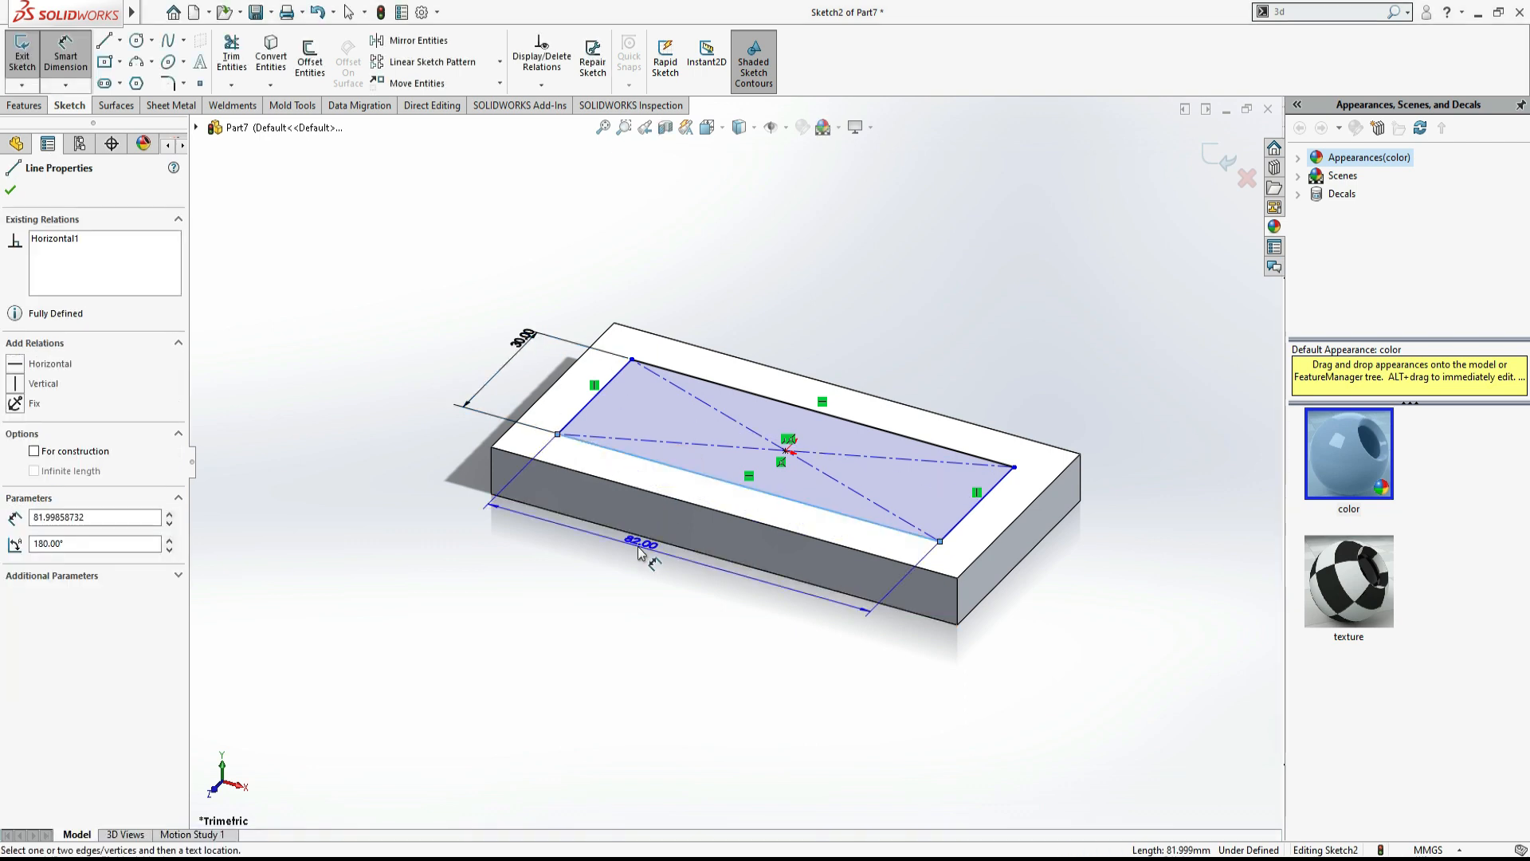
{"action": "left_click", "coordinate": [633, 548]}
{"action": "type", "text": "80"}
{"action": "key", "text": "Return"}
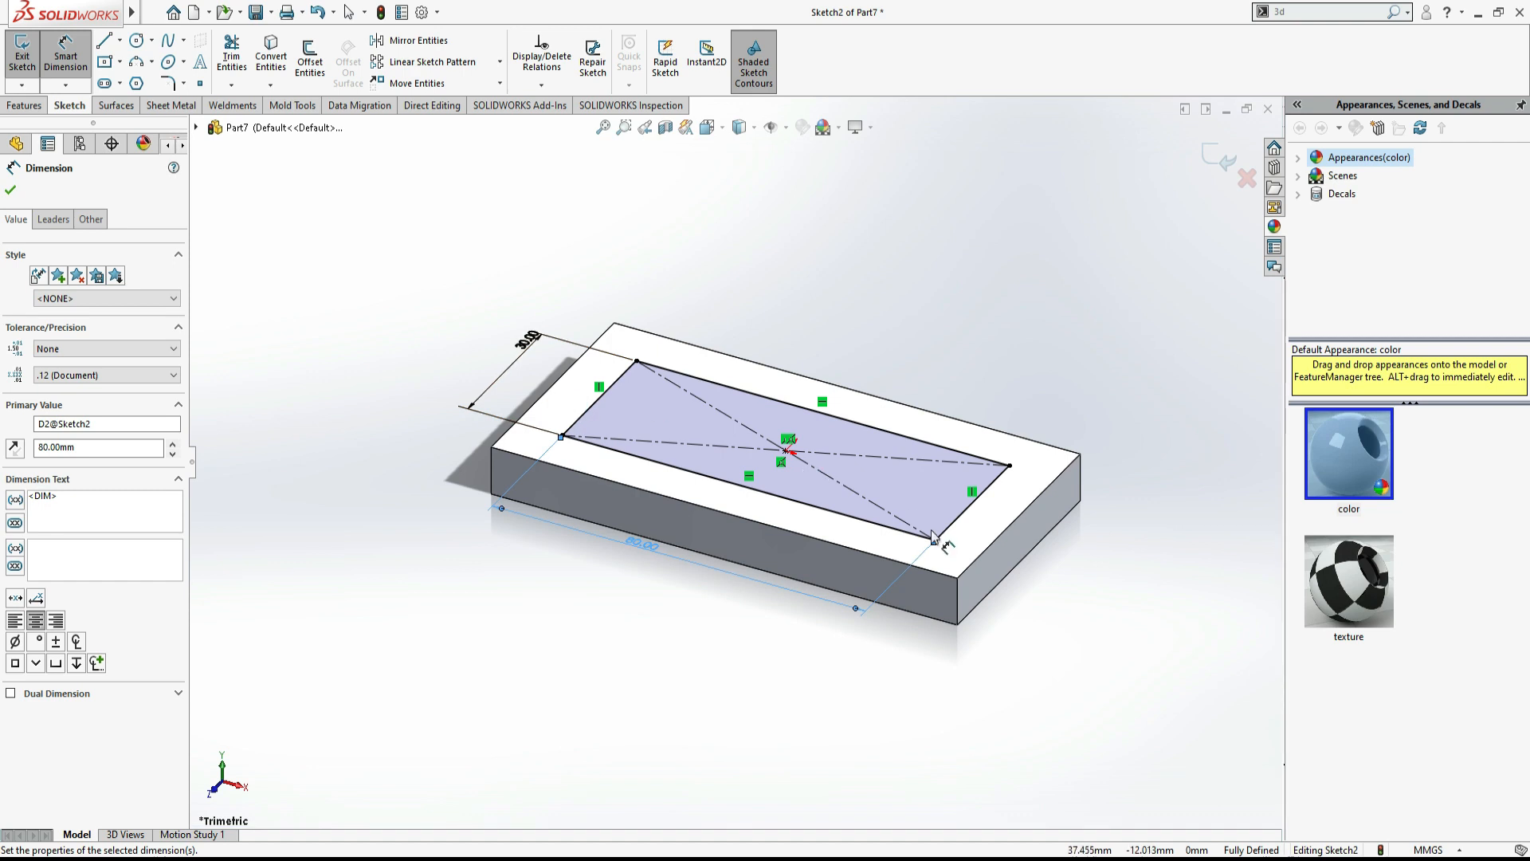
{"action": "left_click", "coordinate": [17, 199]}
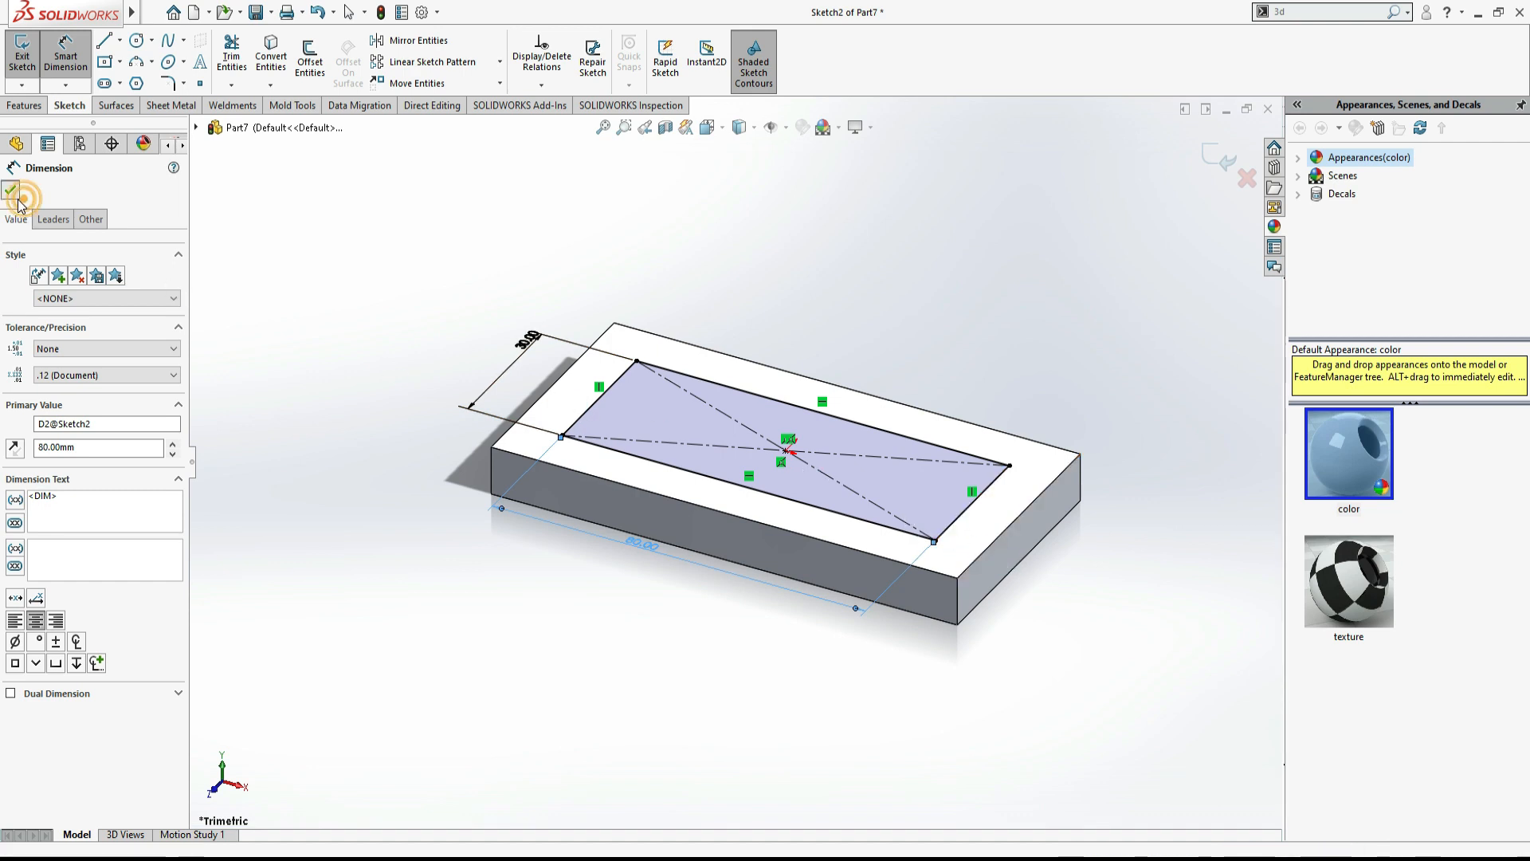
Step: Draw two corner rectangles about 7 by 3.6 mm inward from the middle of the step rectangle's lower and upper long edges, checking the PDF drawing
{"action": "left_click", "coordinate": [120, 64]}
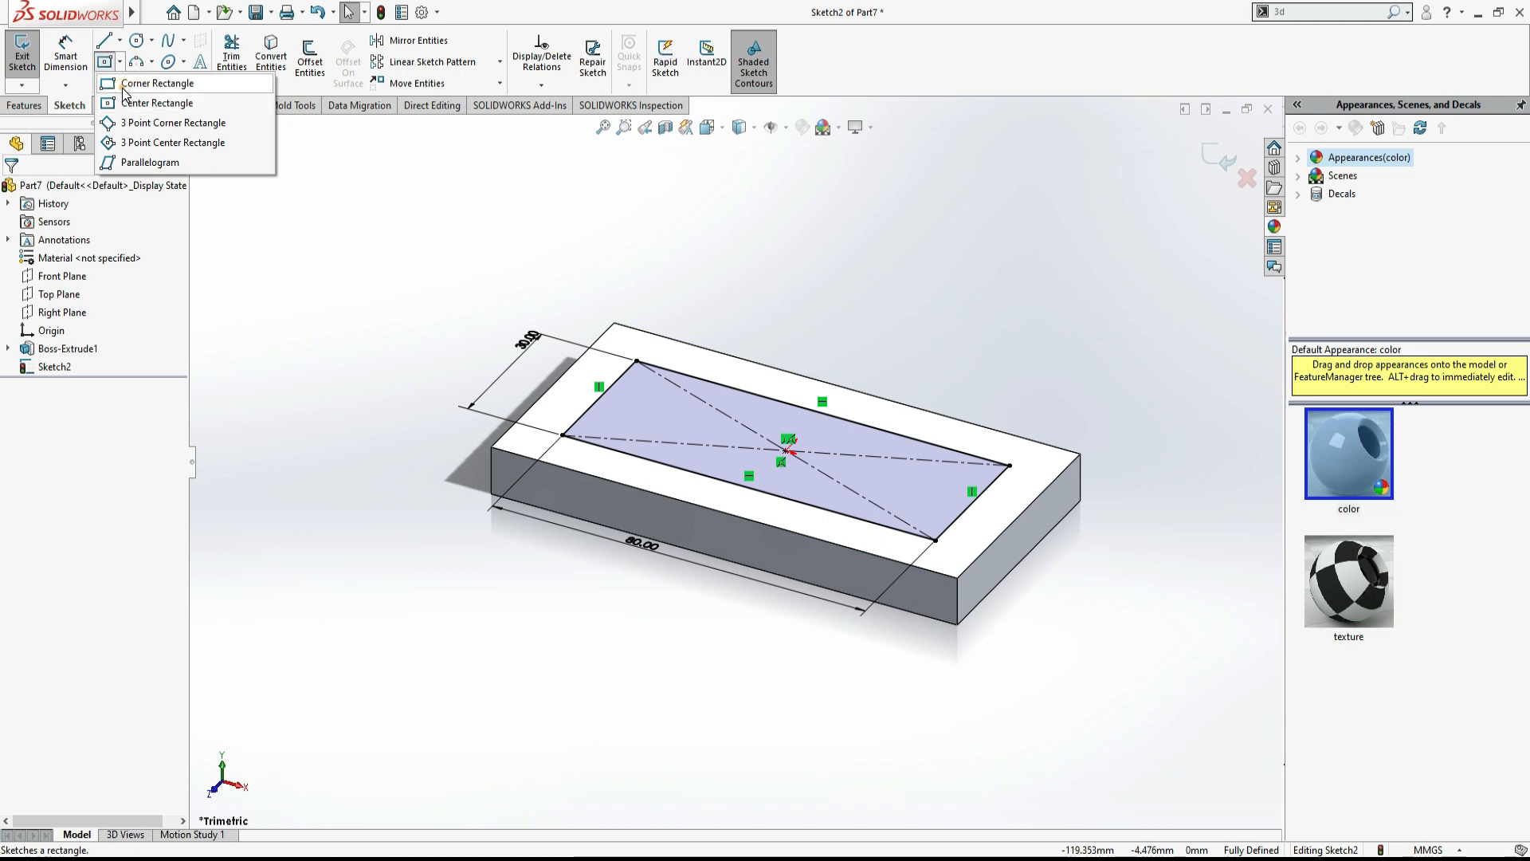
{"action": "left_click", "coordinate": [151, 83]}
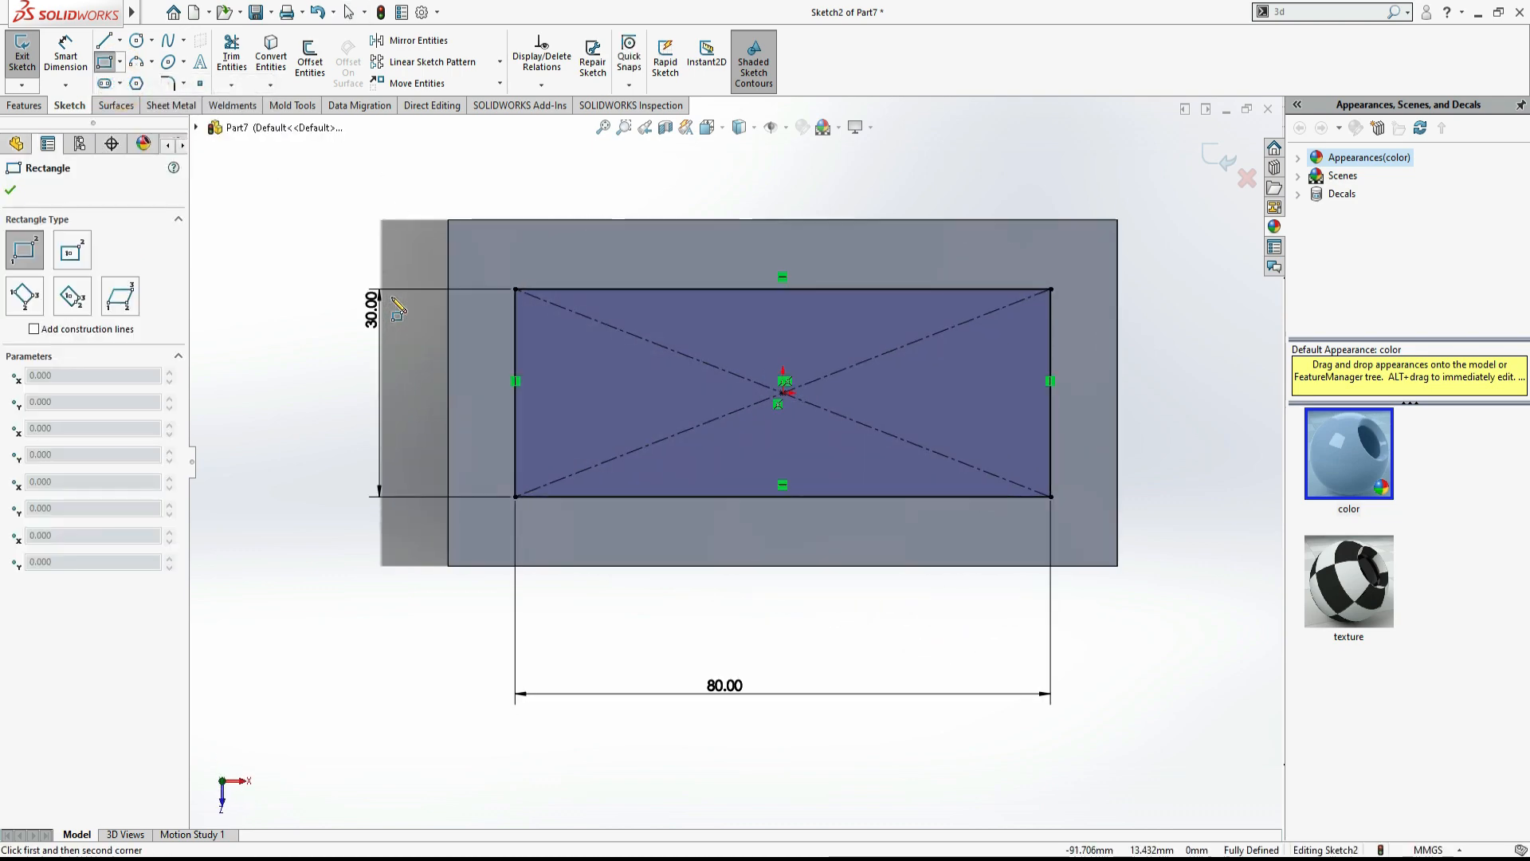
{"action": "key", "text": "alt+Tab"}
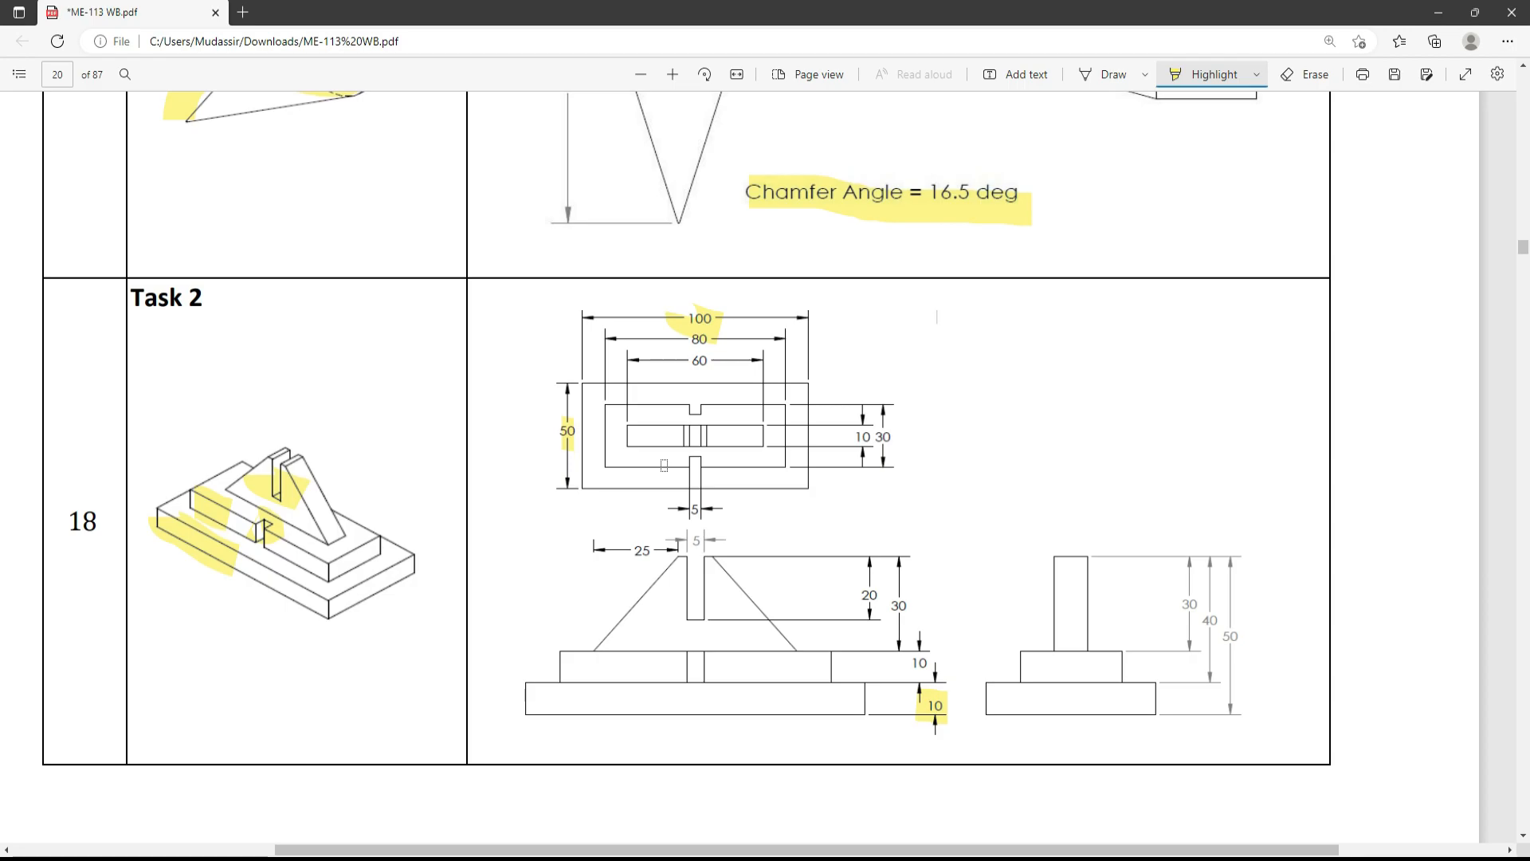
{"action": "key", "text": "alt+Tab"}
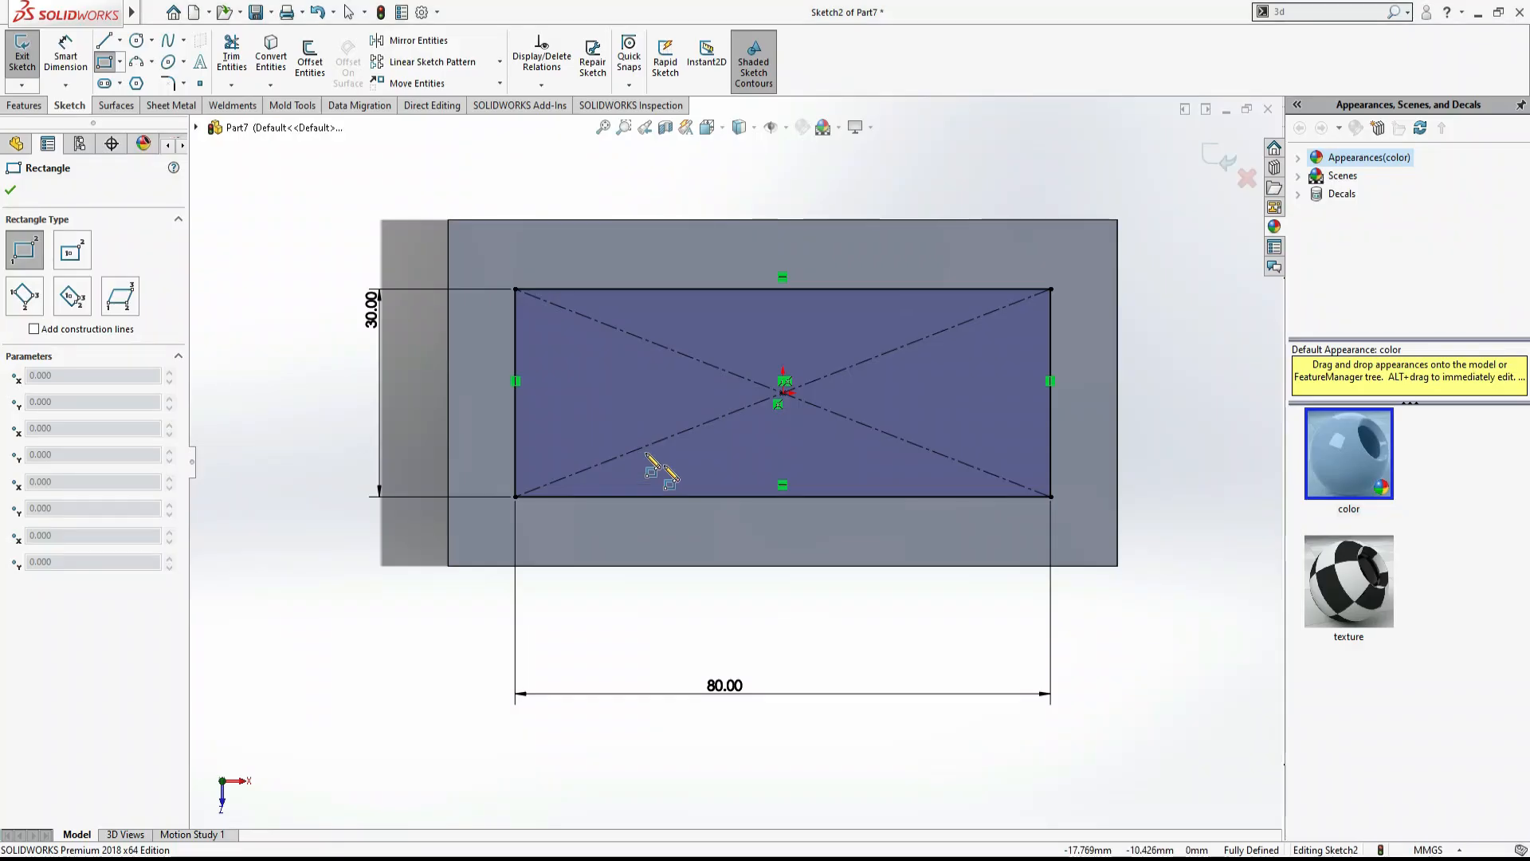
{"action": "left_click", "coordinate": [762, 496]}
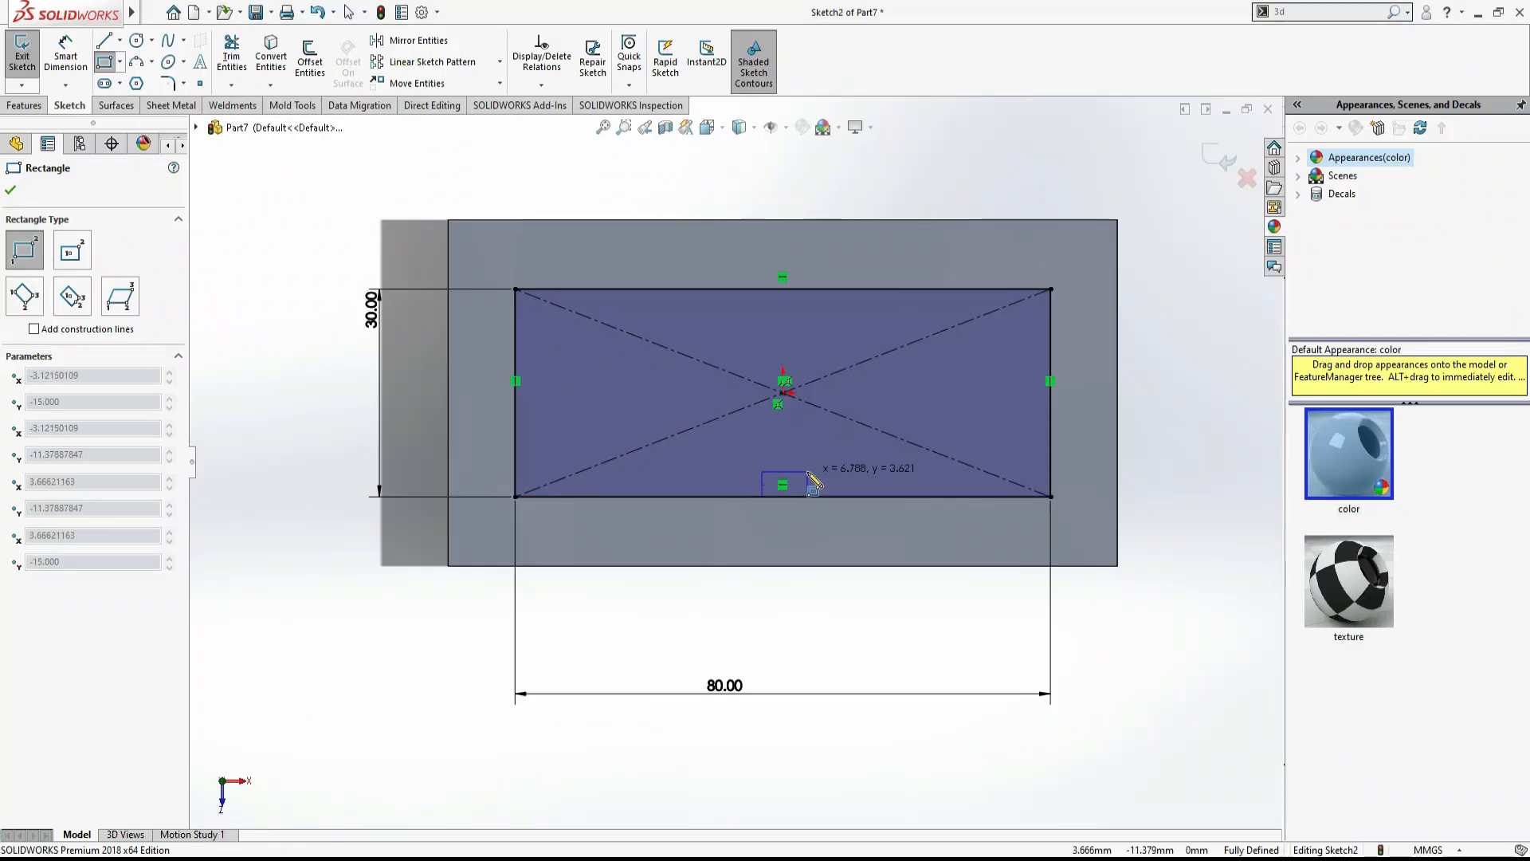
{"action": "left_click", "coordinate": [809, 473]}
{"action": "left_click", "coordinate": [750, 290]}
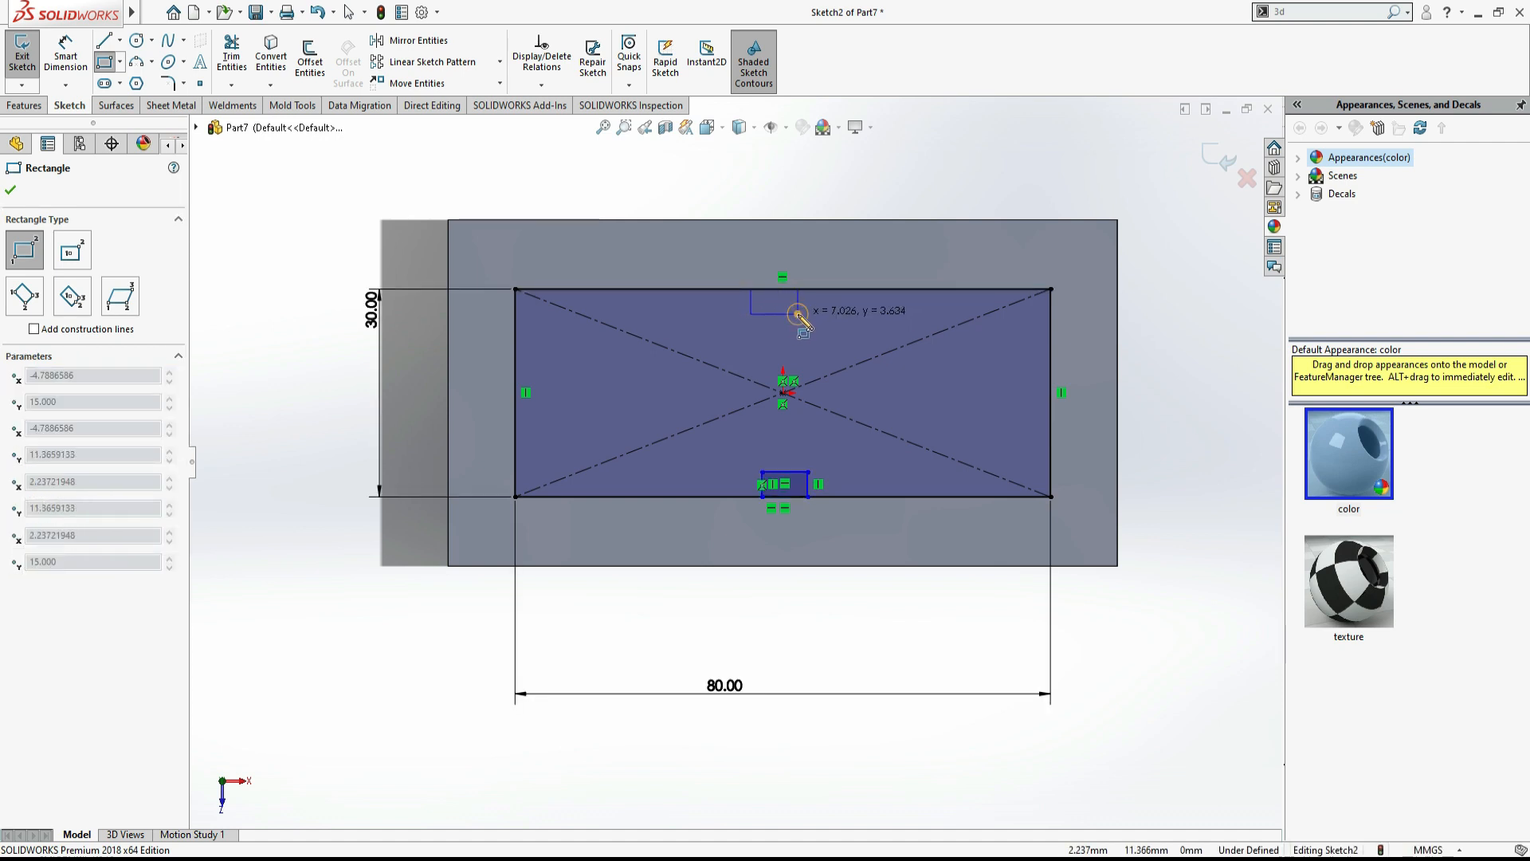
{"action": "left_click", "coordinate": [798, 313]}
{"action": "key", "text": "Escape"}
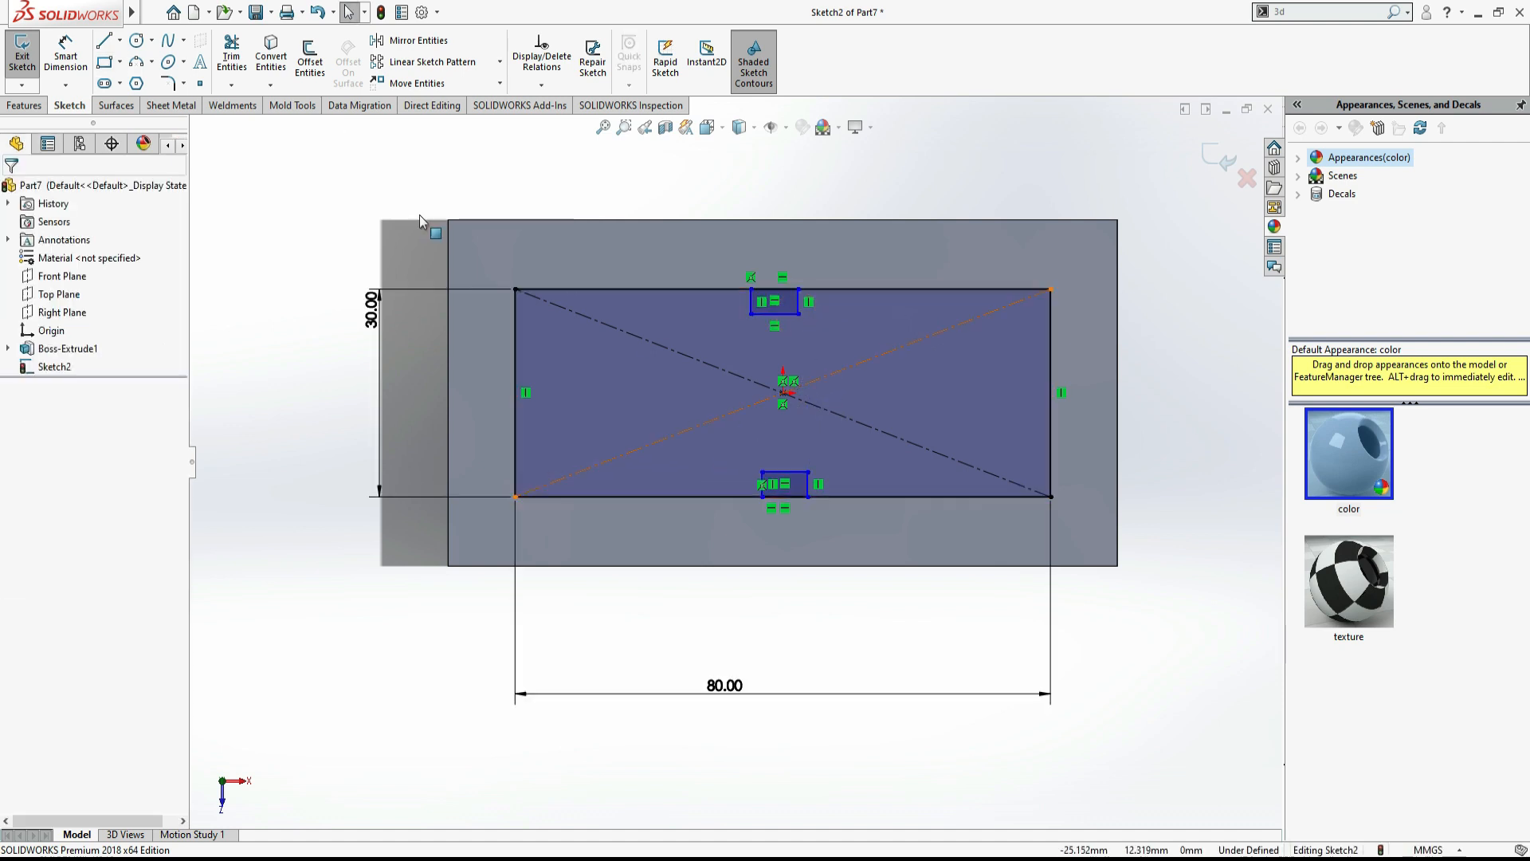
Step: Dimension the notch rectangle on the upper long edge 5 mm deep and 5 mm wide
{"action": "left_click", "coordinate": [84, 63]}
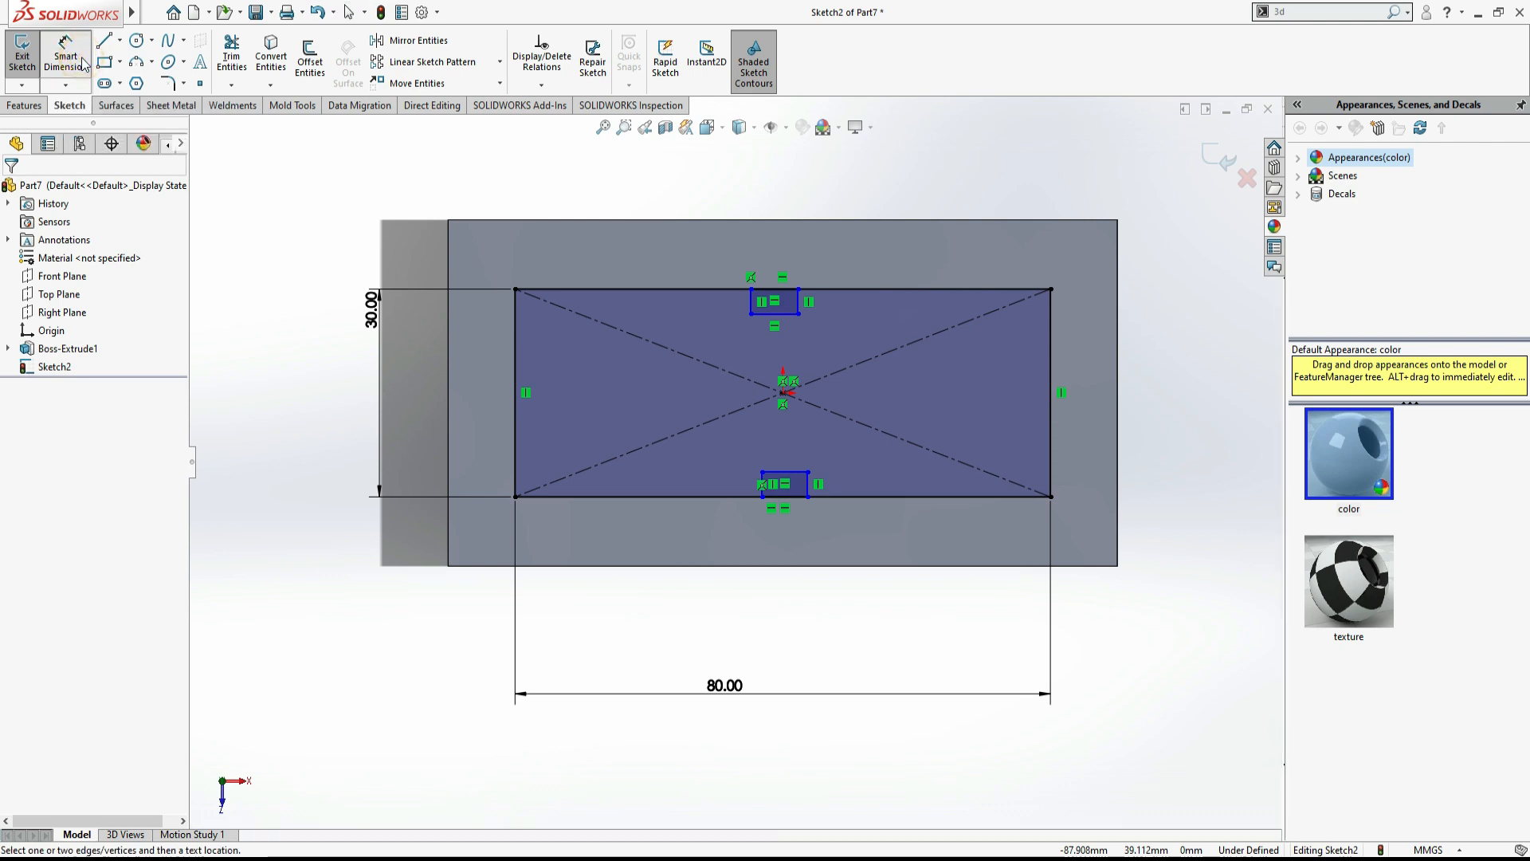
{"action": "left_click", "coordinate": [799, 301]}
{"action": "left_click", "coordinate": [849, 269]}
{"action": "type", "text": "5"}
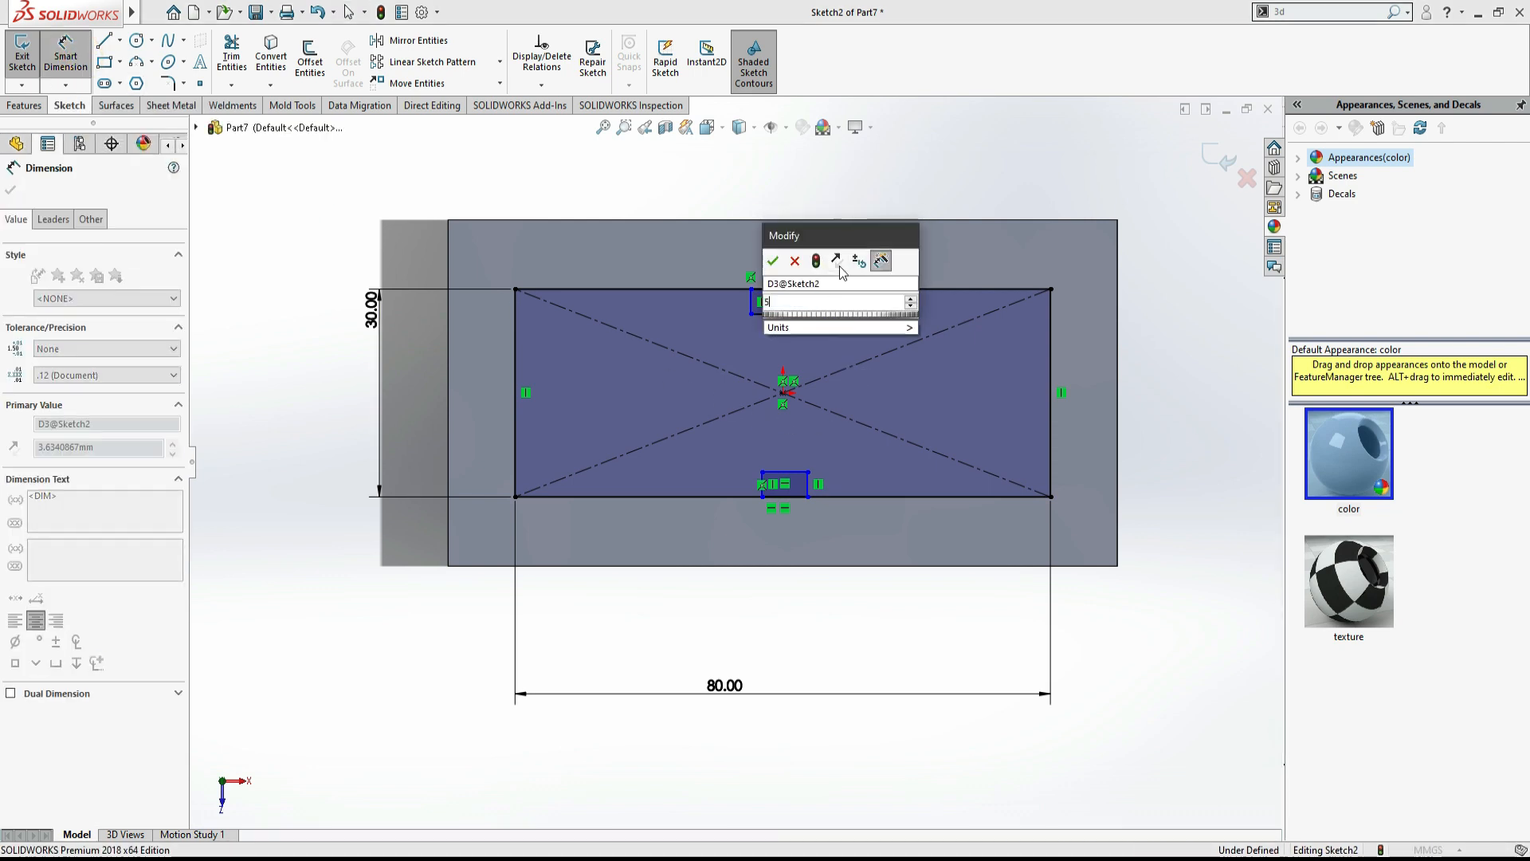
{"action": "key", "text": "Return"}
{"action": "left_click", "coordinate": [789, 324]}
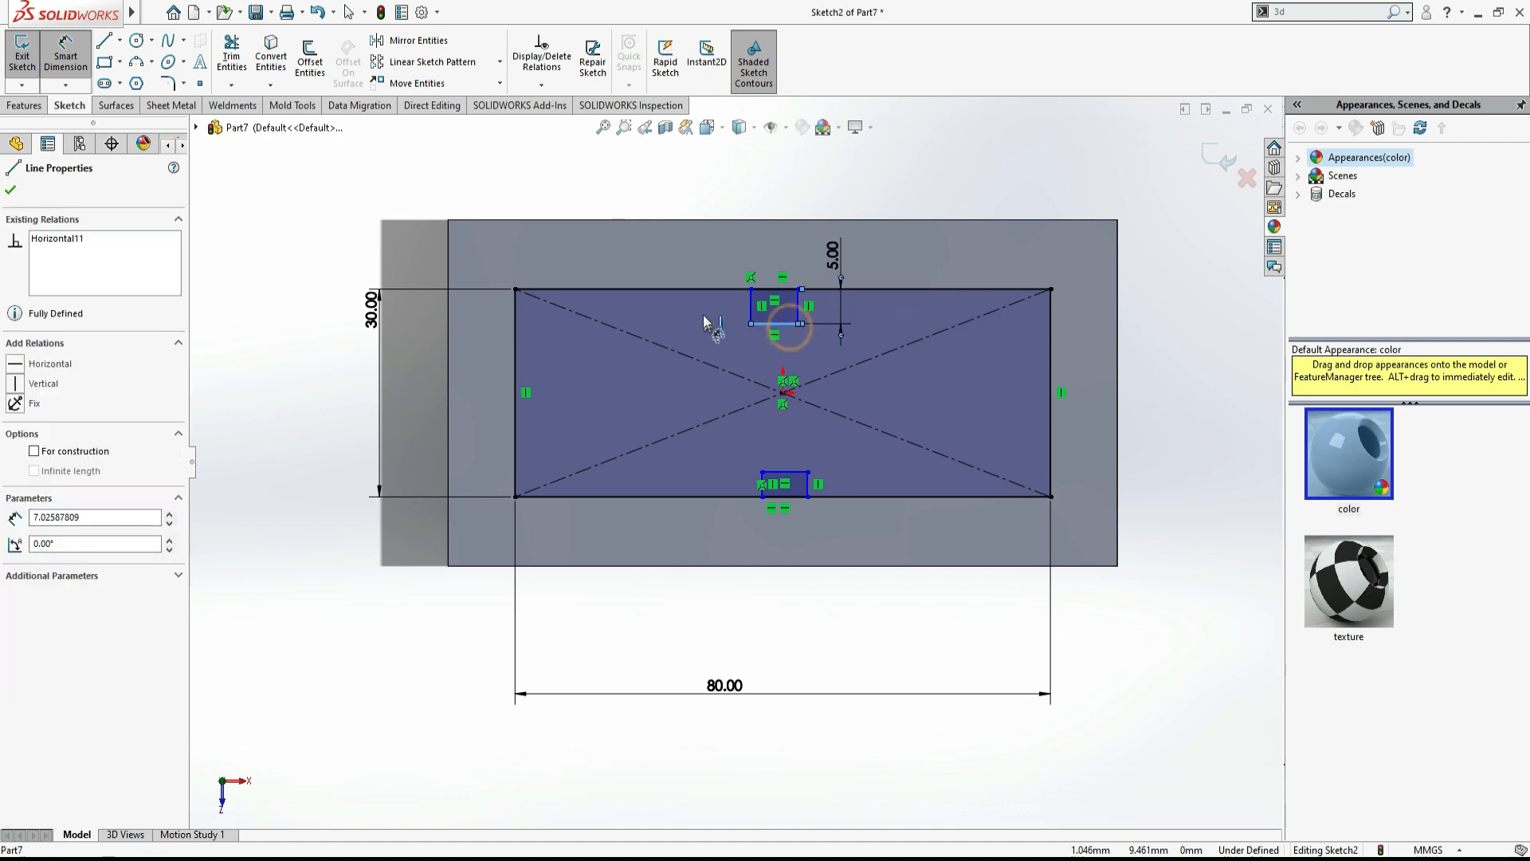
{"action": "left_click", "coordinate": [712, 328]}
{"action": "type", "text": "5"}
{"action": "key", "text": "Return"}
Step: Dimension the notch rectangle on the lower long edge 5 mm wide and 5 mm deep
{"action": "left_click", "coordinate": [791, 472]}
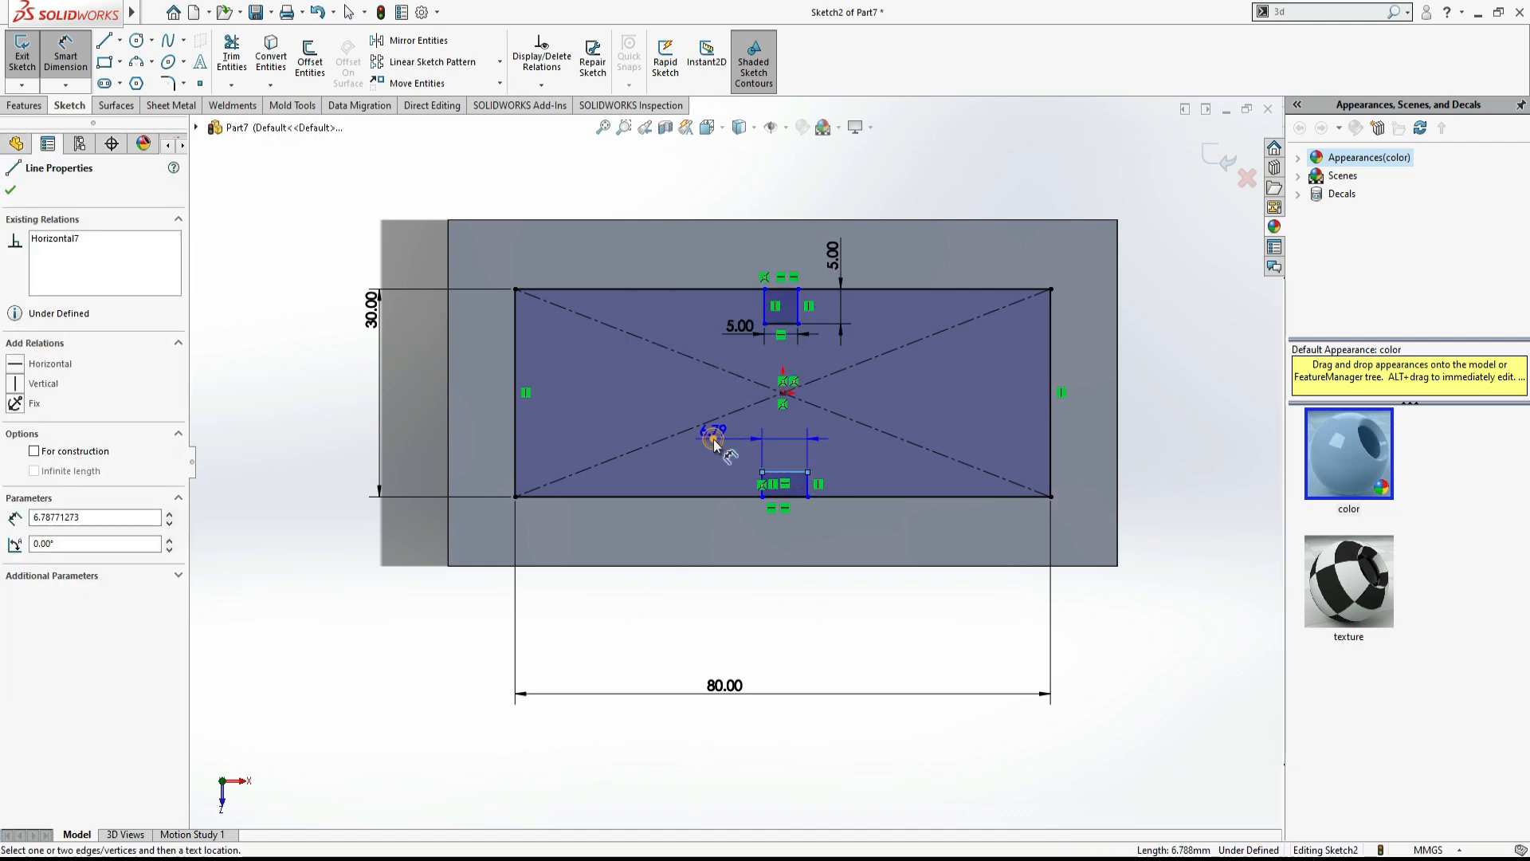
{"action": "left_click", "coordinate": [715, 447]}
{"action": "type", "text": "5"}
{"action": "key", "text": "Return"}
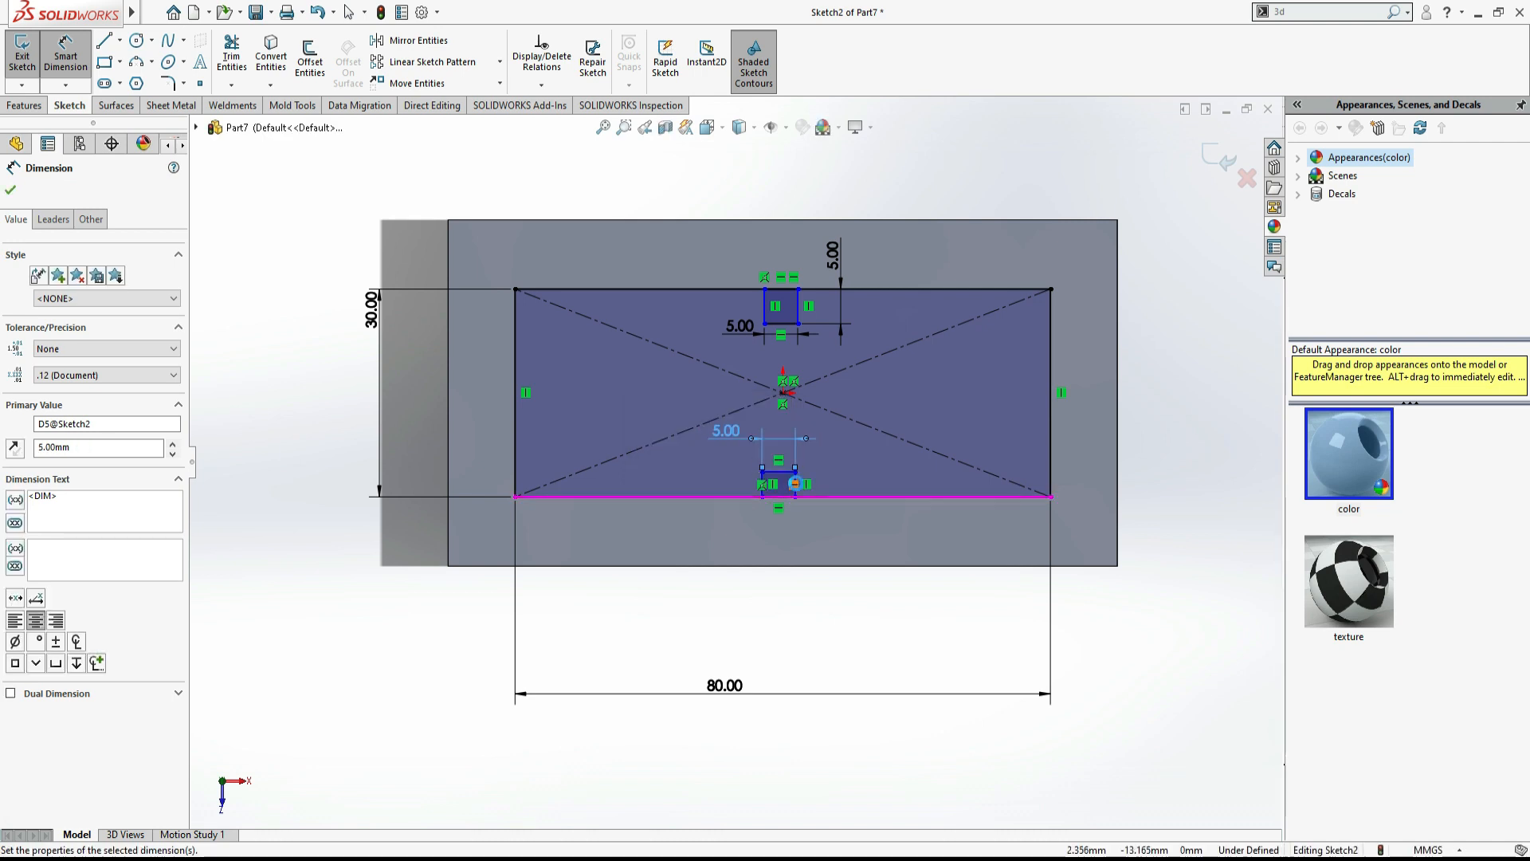
{"action": "left_click", "coordinate": [796, 482]}
{"action": "left_click", "coordinate": [827, 481]}
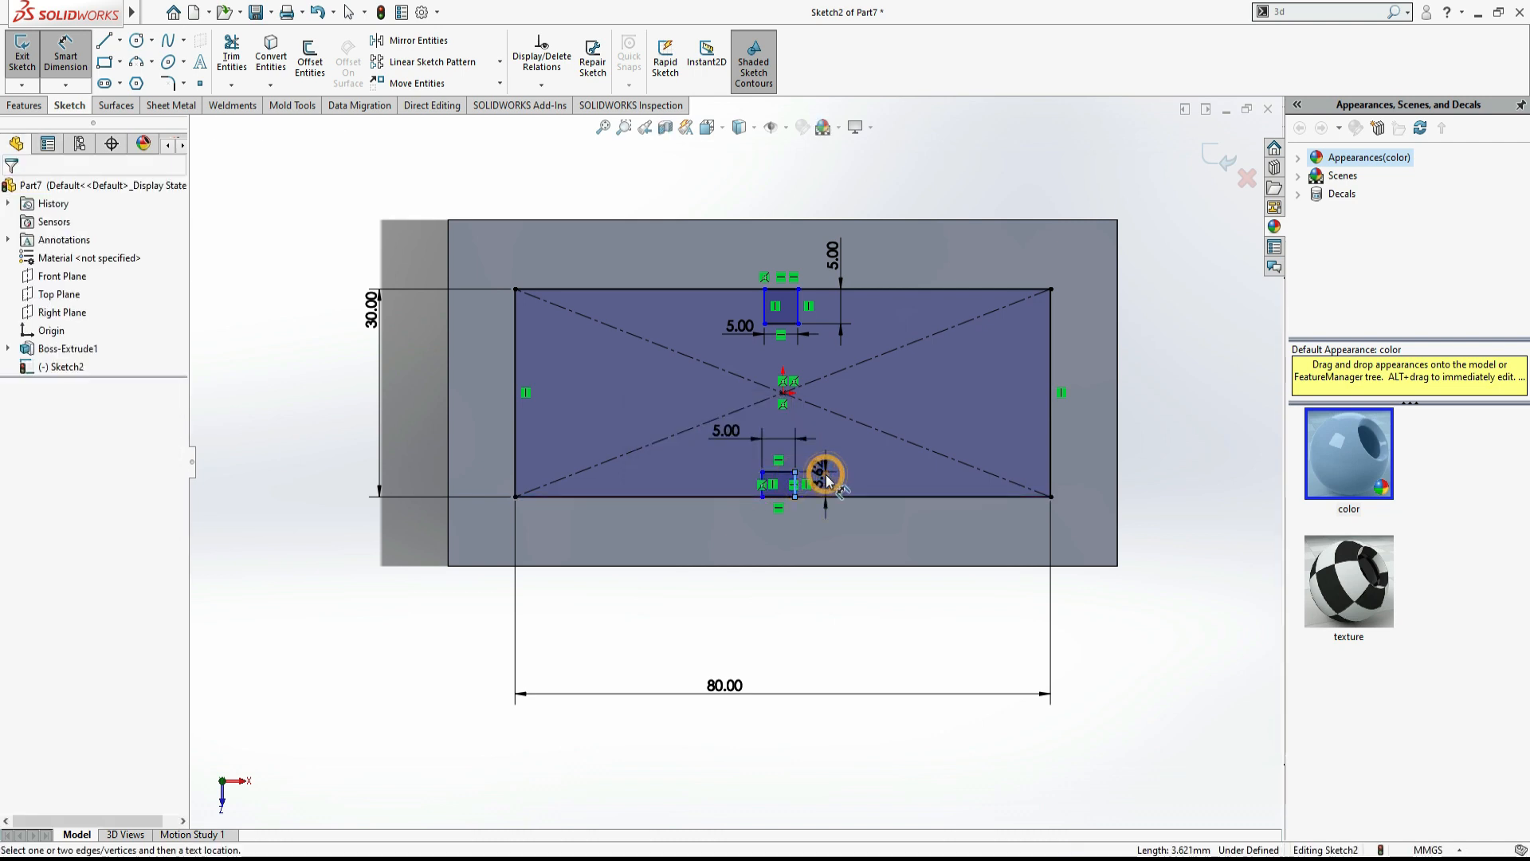
{"action": "type", "text": "5"}
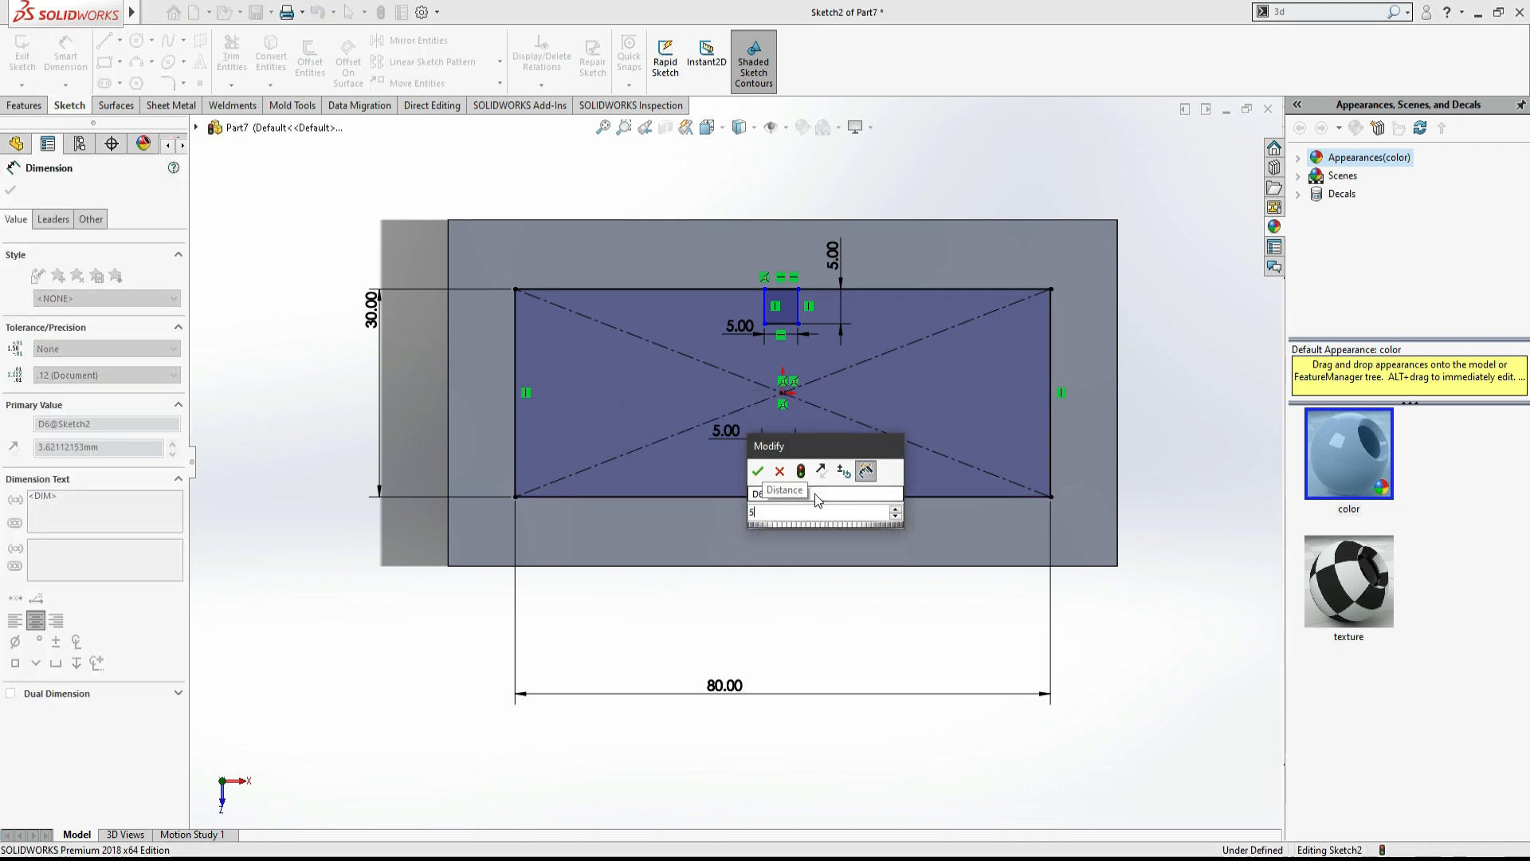
{"action": "key", "text": "Return"}
{"action": "key", "text": "Escape"}
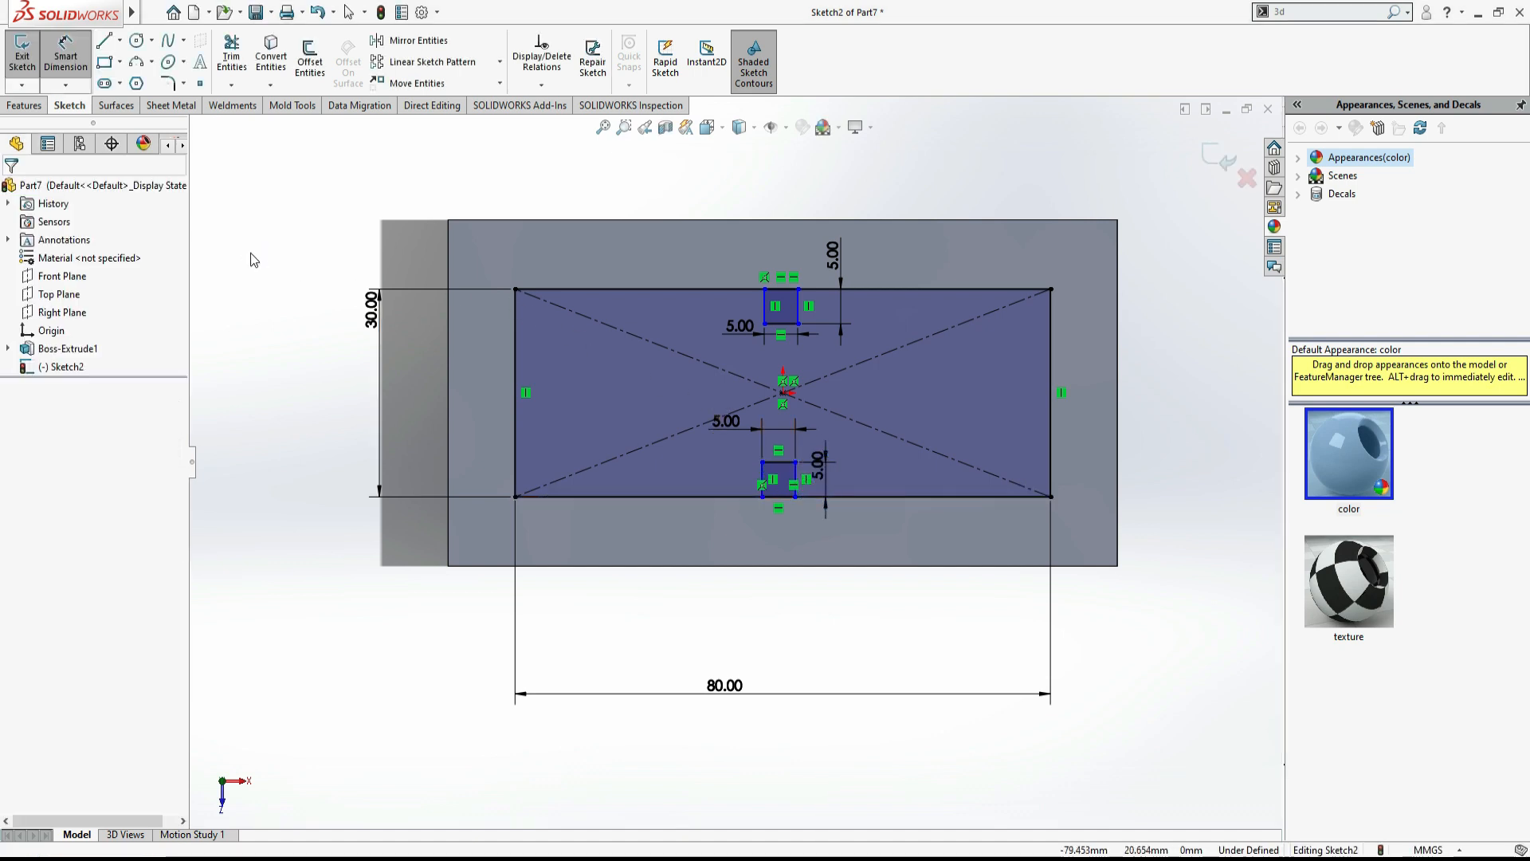
Step: Align the inner-edge midpoints of both notch rectangles with the origin using a vertical relation
{"action": "left_click", "coordinate": [784, 325]}
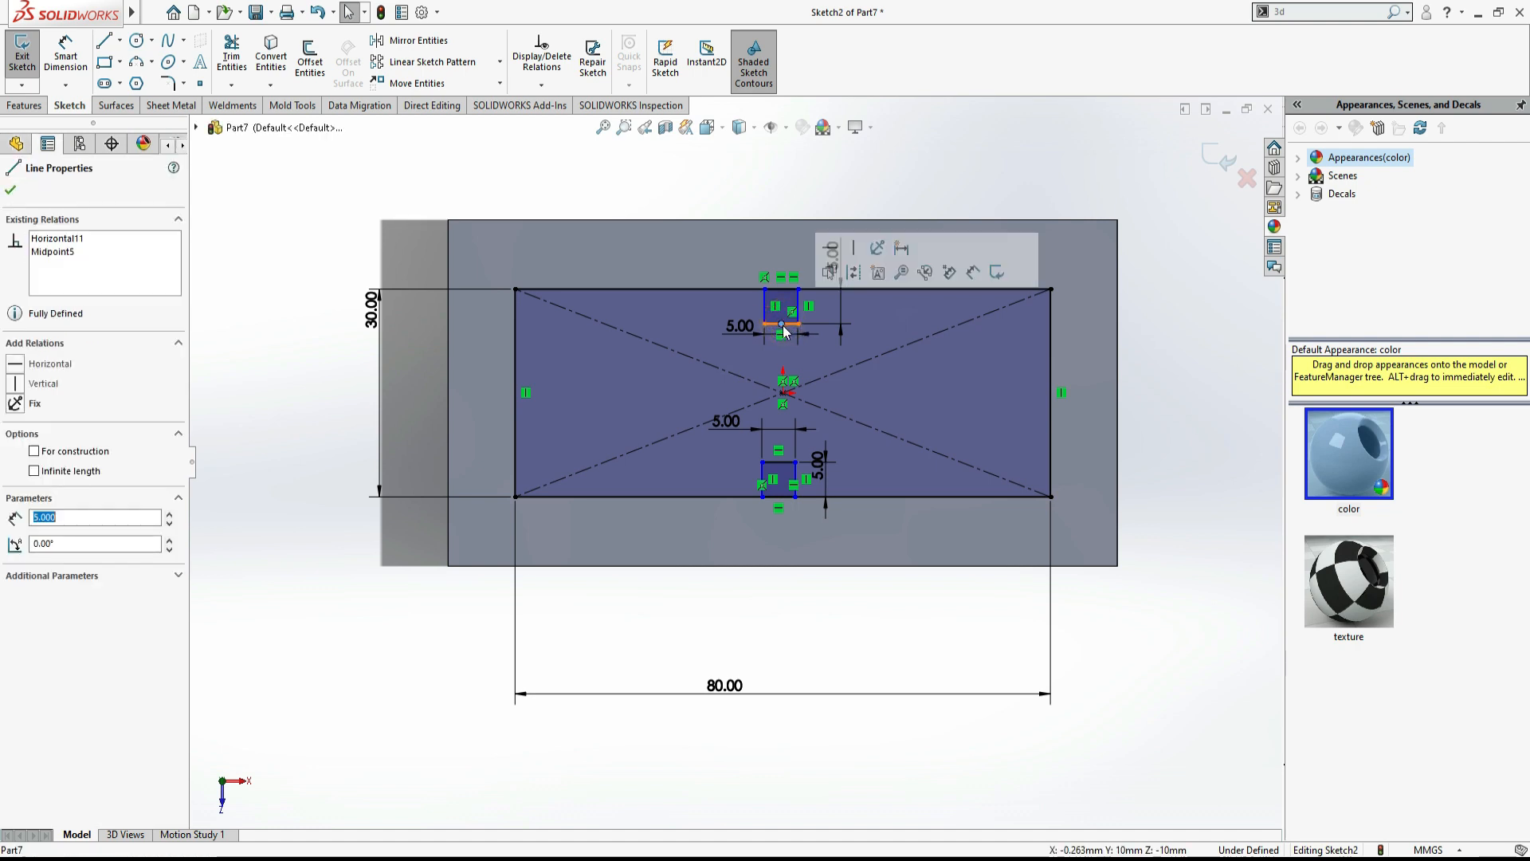
{"action": "left_click", "coordinate": [783, 394]}
{"action": "left_click", "coordinate": [784, 392], "text": "ctrl"}
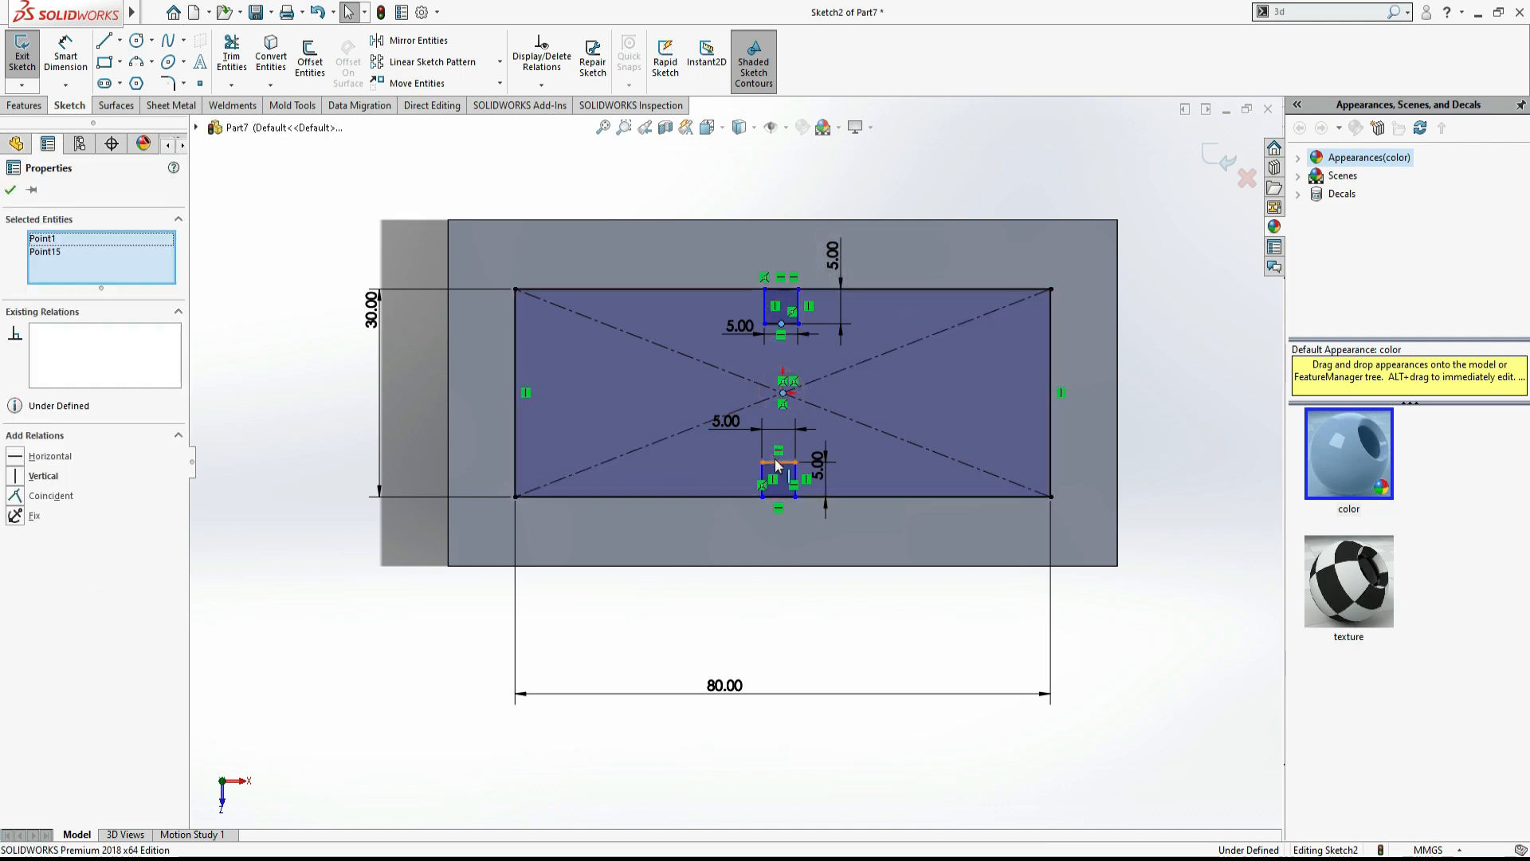
{"action": "left_click", "coordinate": [779, 463], "text": "ctrl"}
{"action": "left_click", "coordinate": [26, 478]}
{"action": "left_click", "coordinate": [10, 195]}
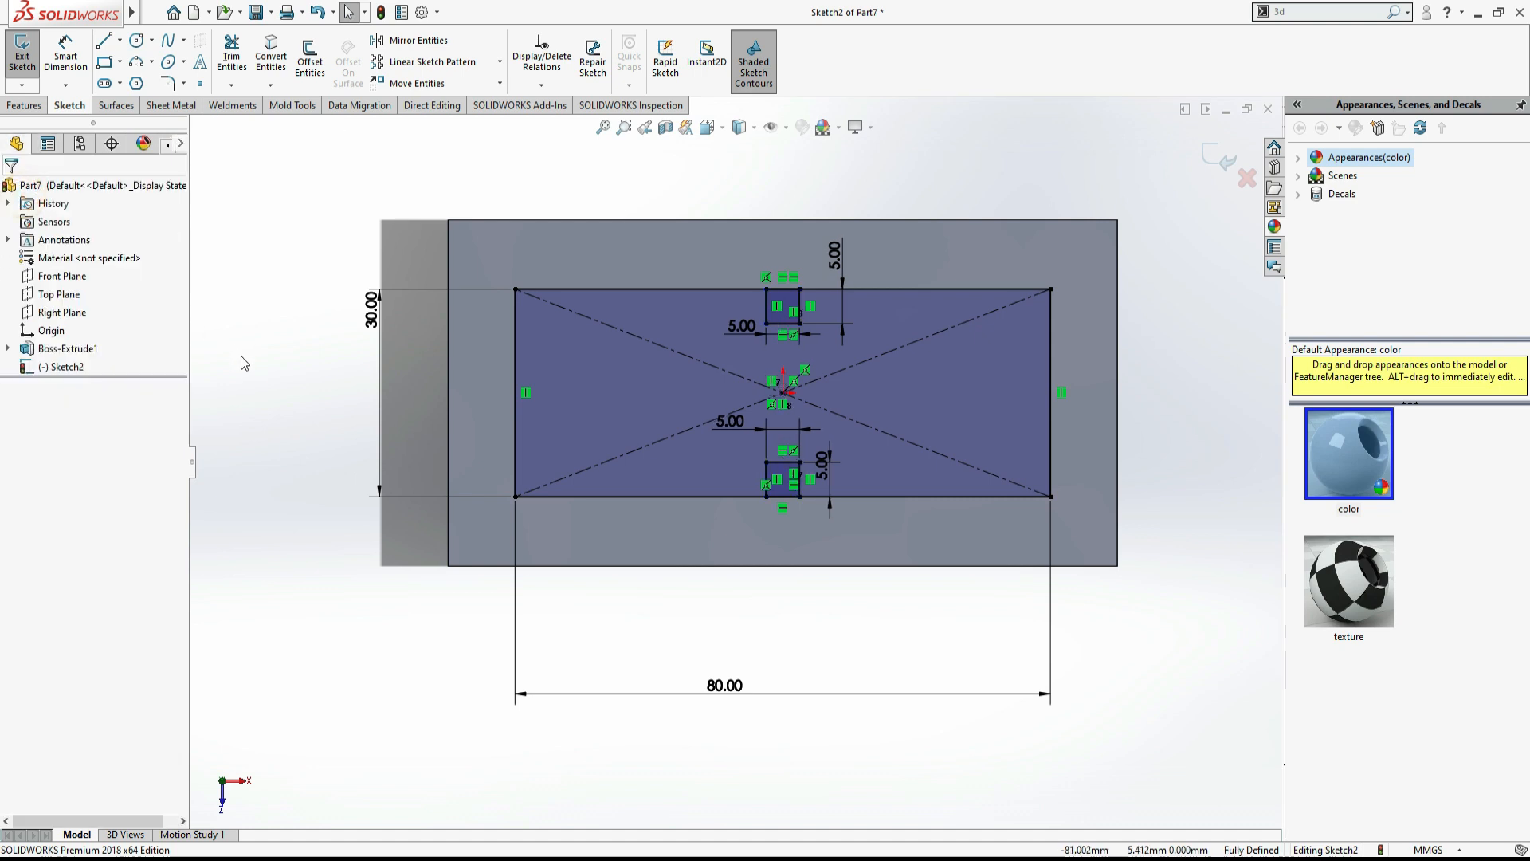
Step: Extrude the middle step's region 10 mm upward, leaving out the two notch rectangles
{"action": "left_click", "coordinate": [32, 104]}
{"action": "left_click", "coordinate": [28, 59]}
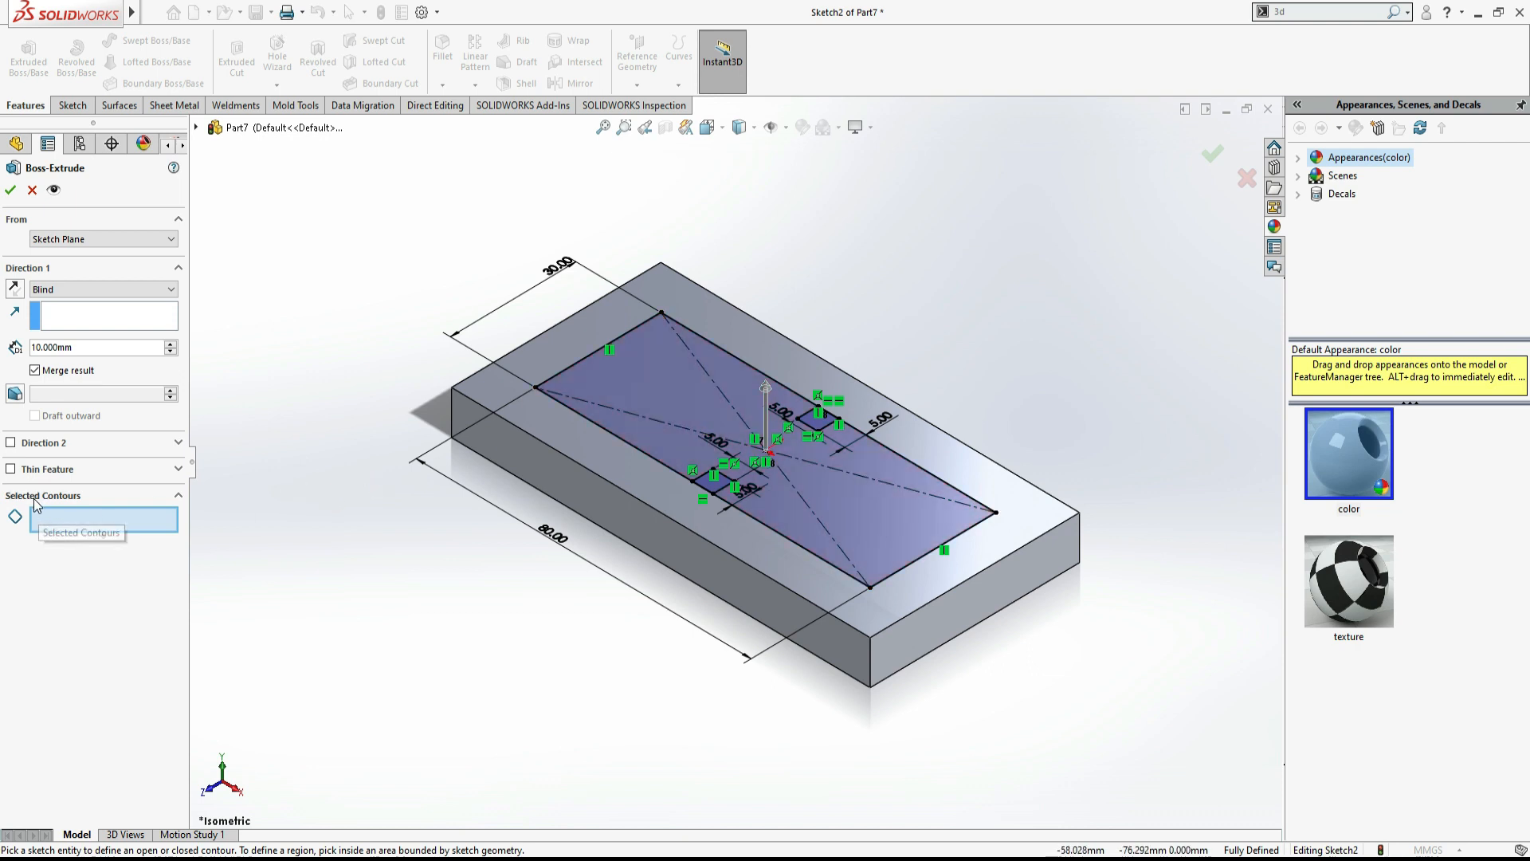
{"action": "left_click", "coordinate": [628, 396]}
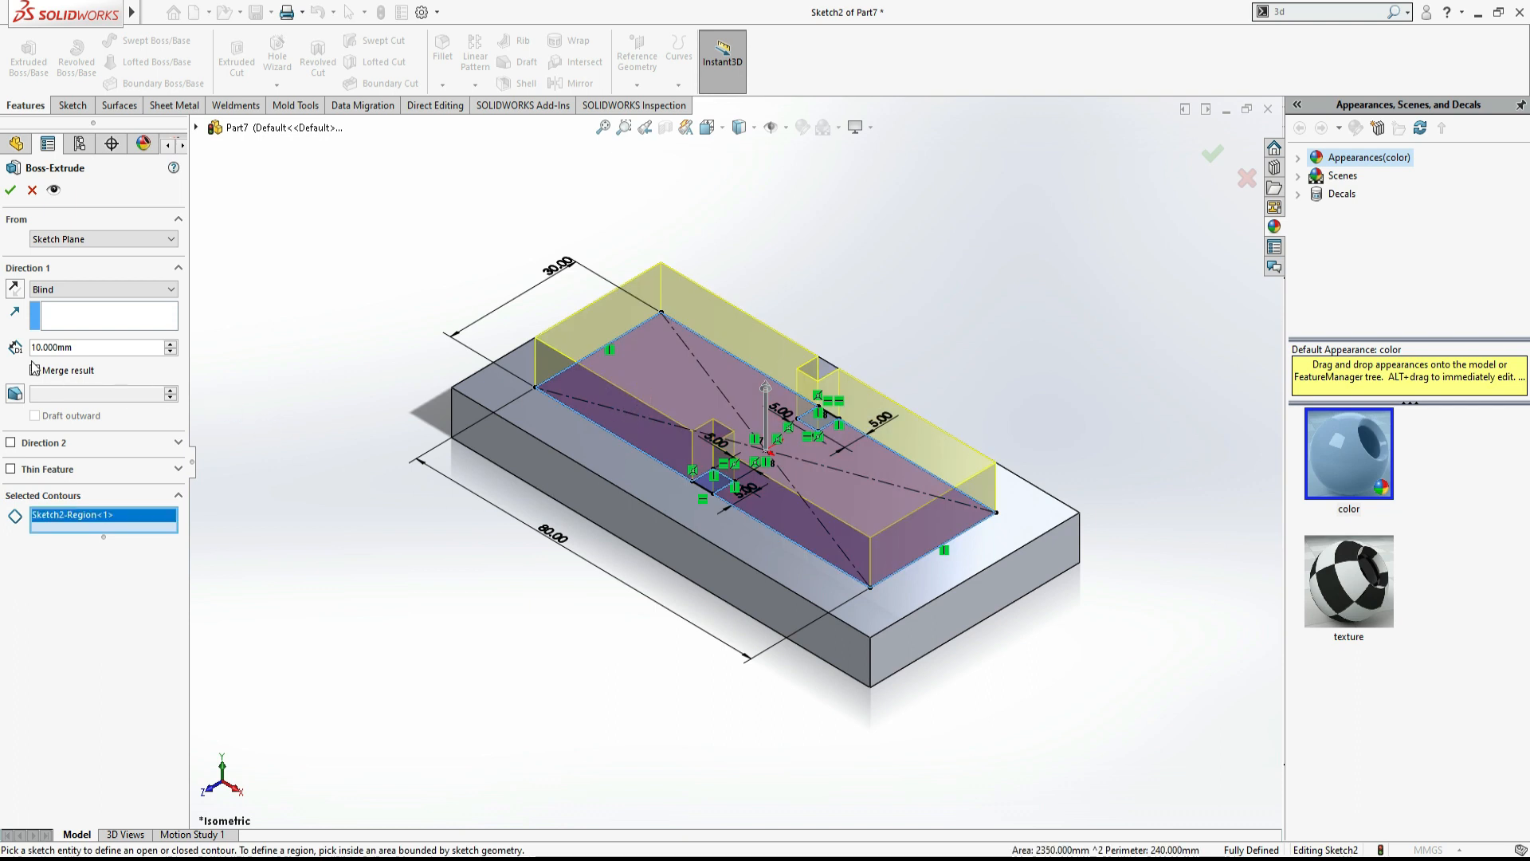
{"action": "left_click", "coordinate": [12, 190]}
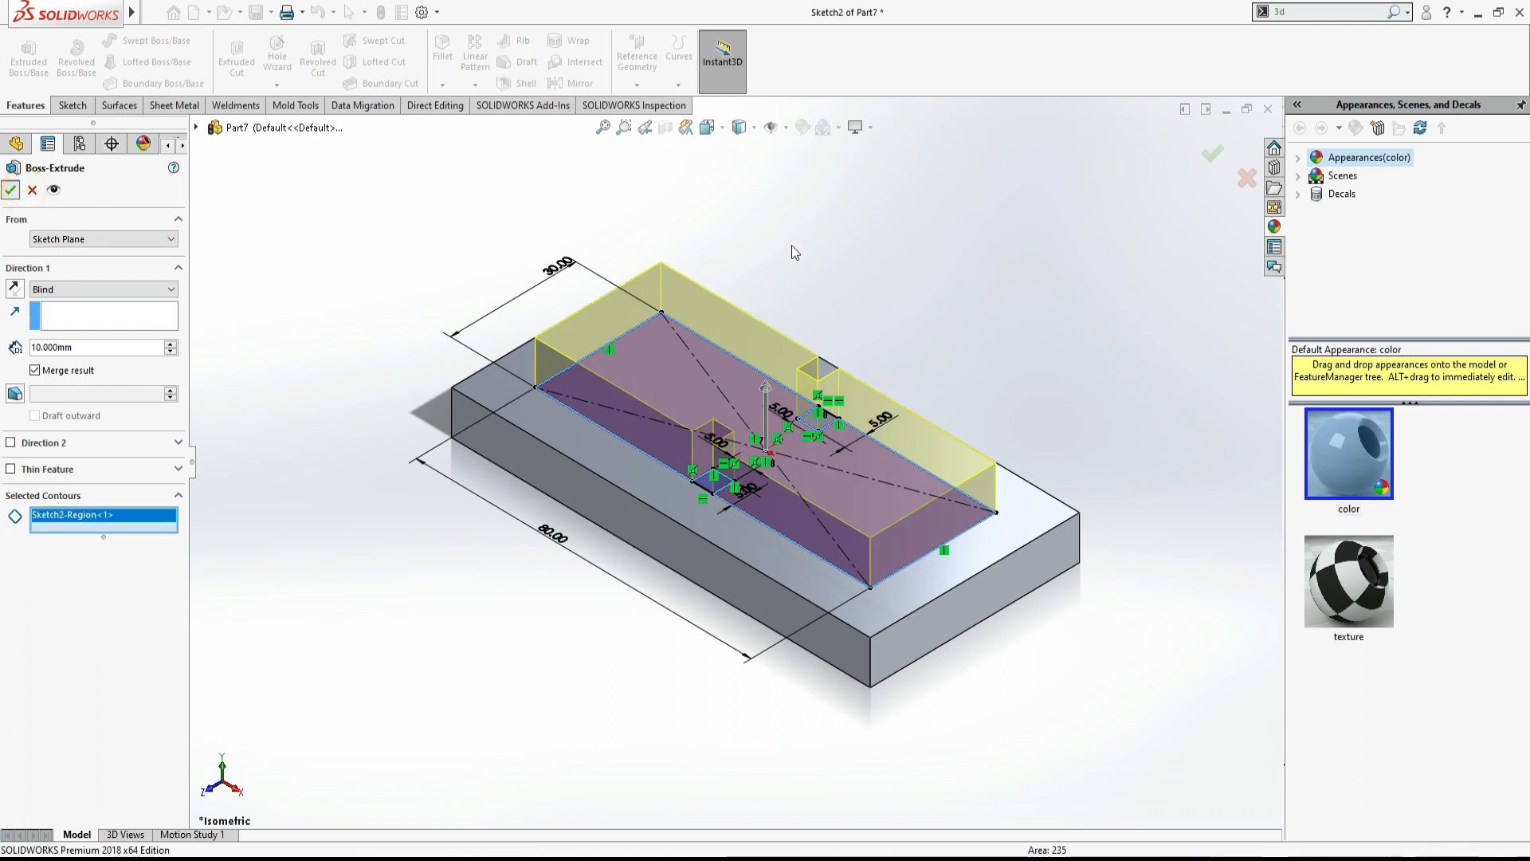
{"action": "left_click", "coordinate": [913, 275]}
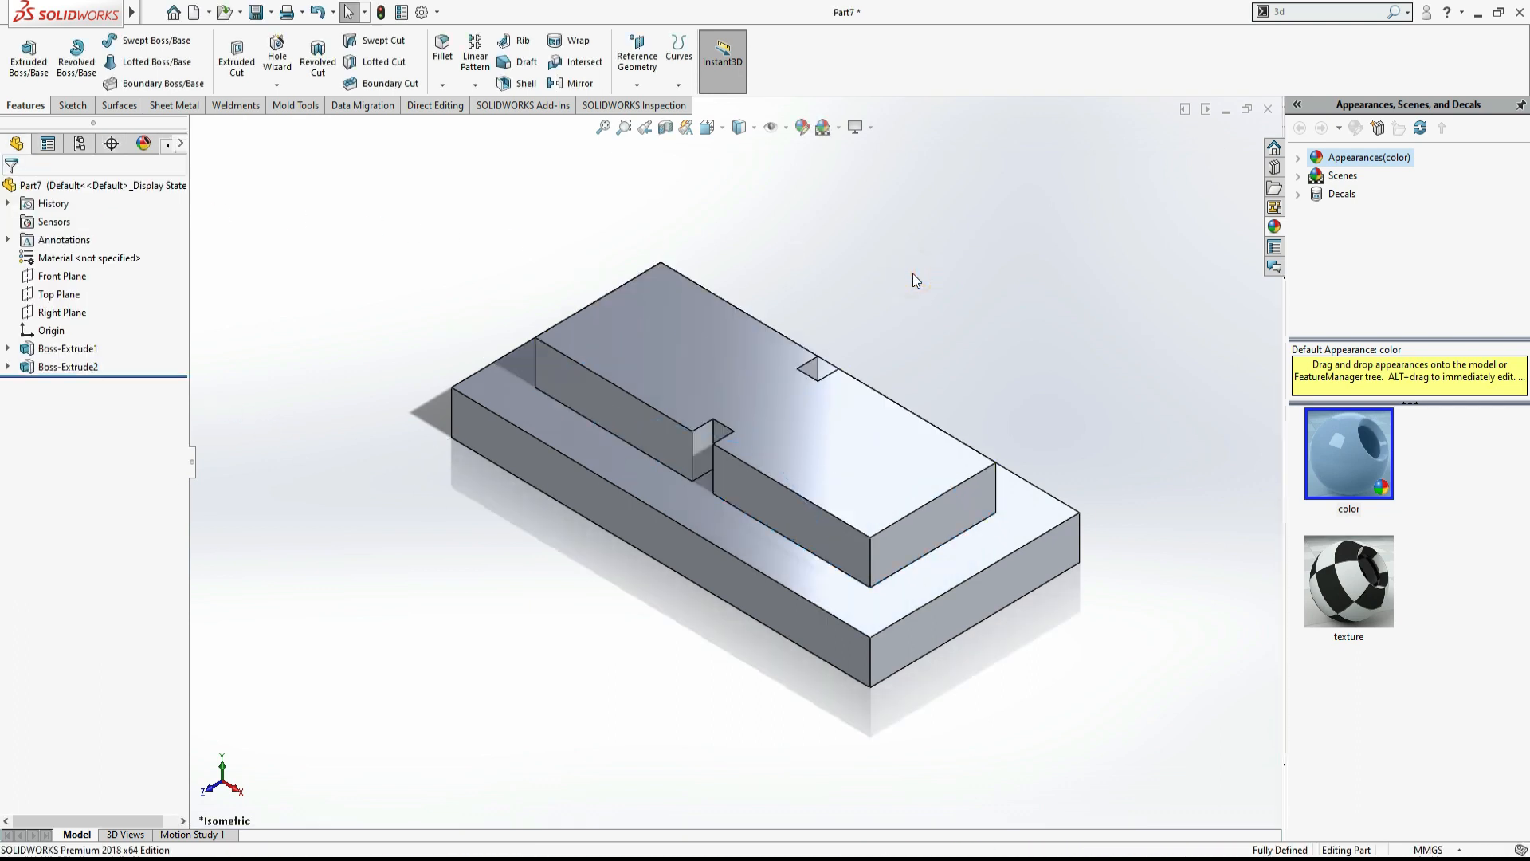
Step: Start a sketch on the middle step's top face and draw an origin-centred rectangle about 11 mm wide along the step's length
{"action": "key", "text": "alt+Tab"}
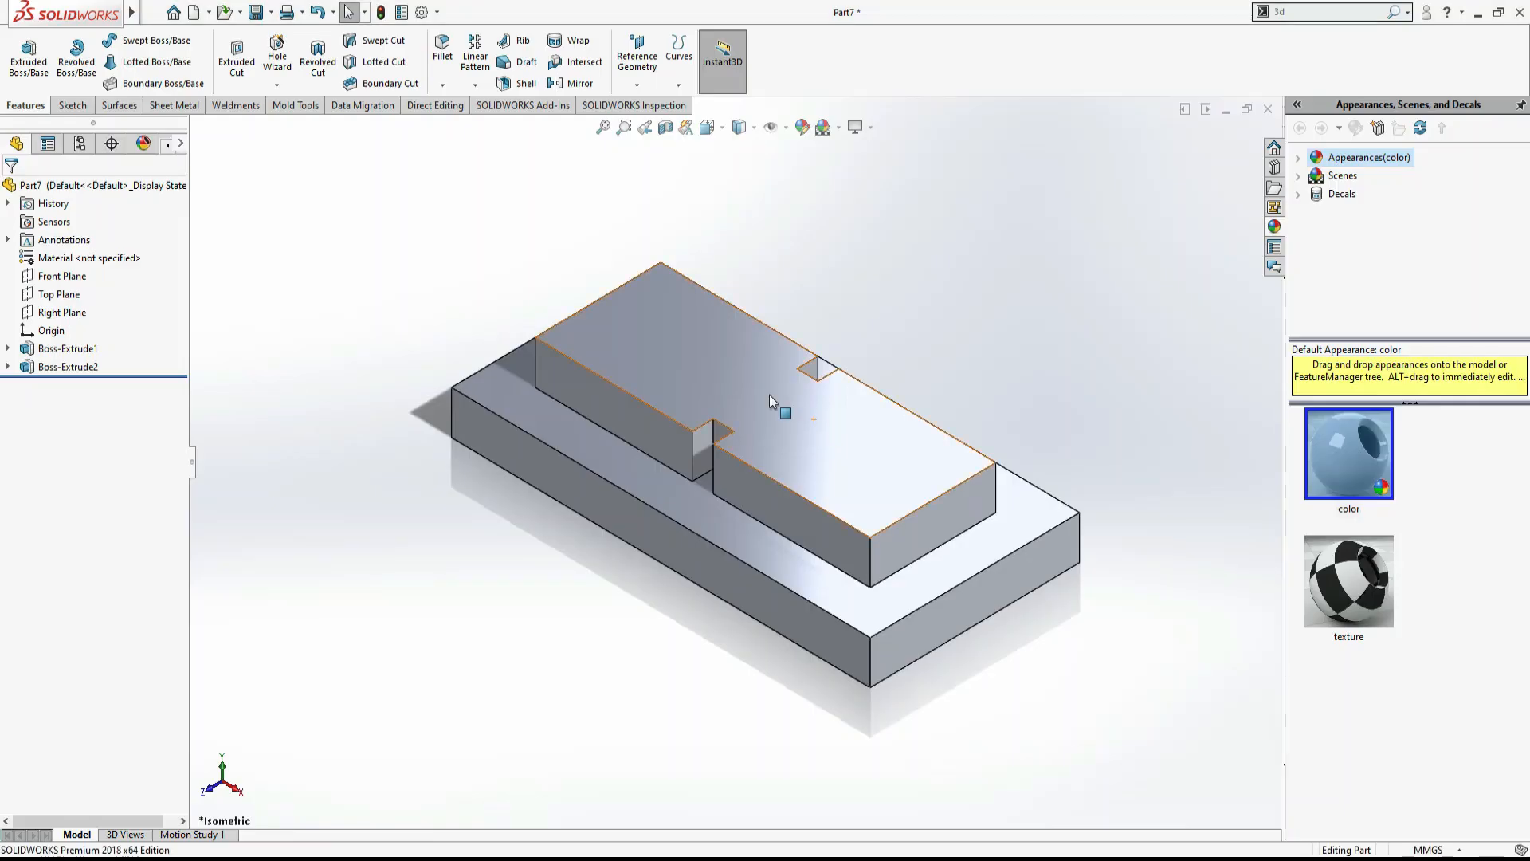
{"action": "left_click", "coordinate": [781, 409]}
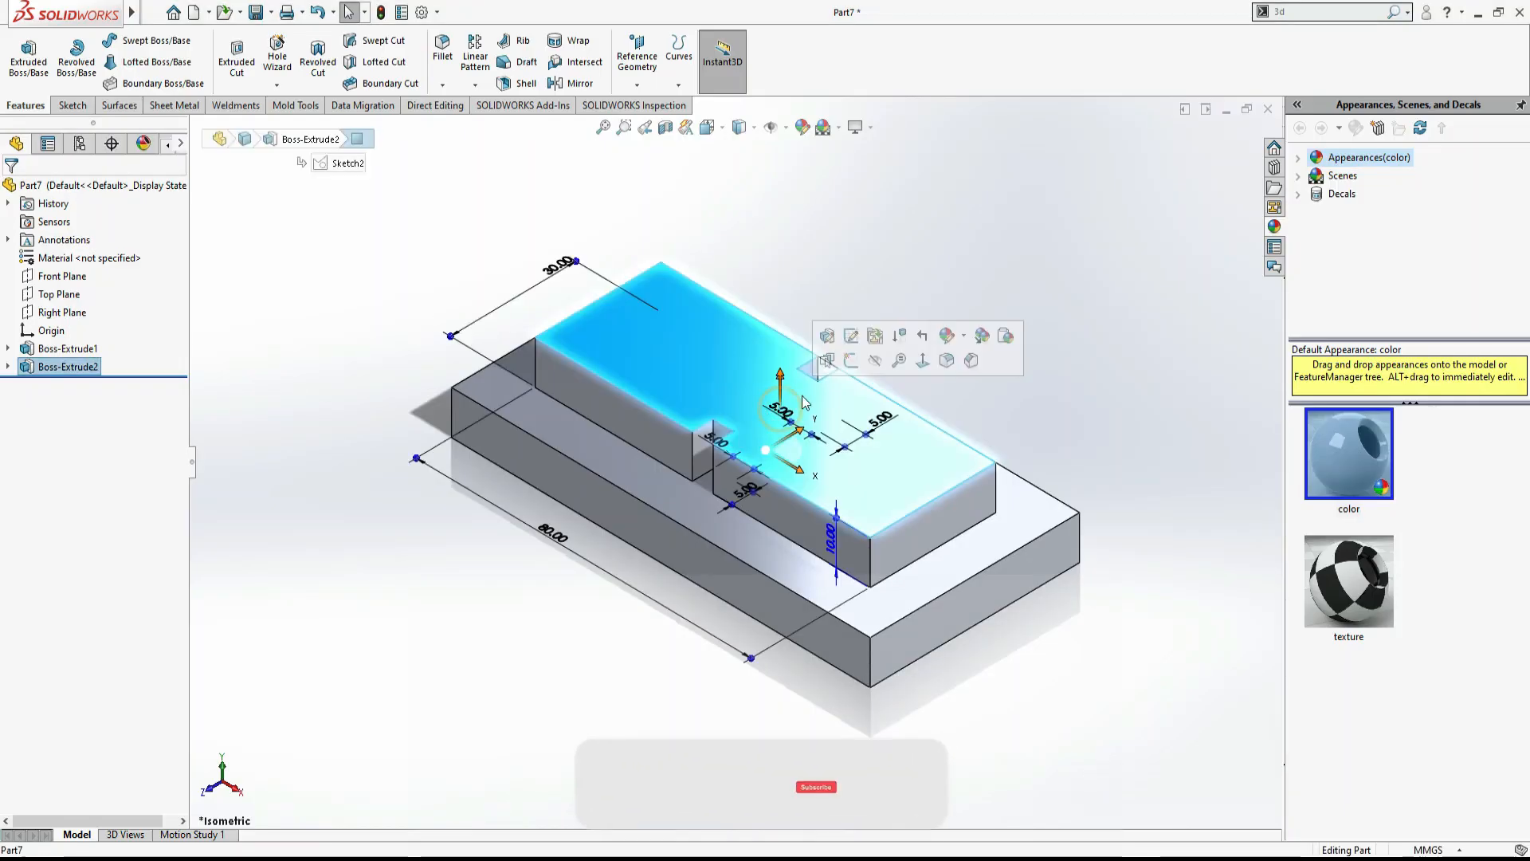
{"action": "left_click", "coordinate": [850, 361]}
{"action": "left_click", "coordinate": [120, 63]}
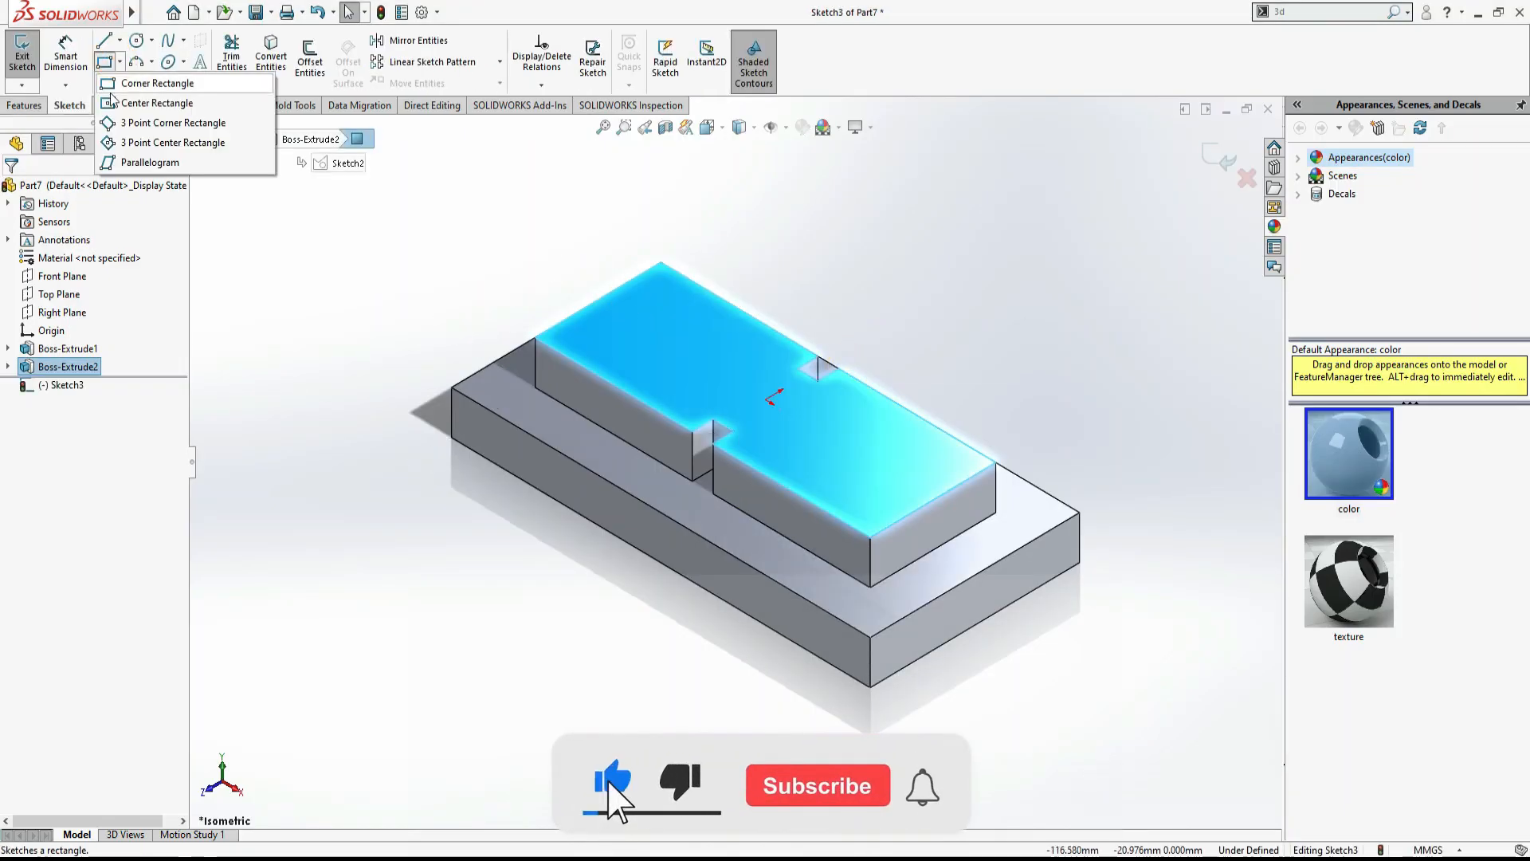
{"action": "left_click", "coordinate": [152, 104]}
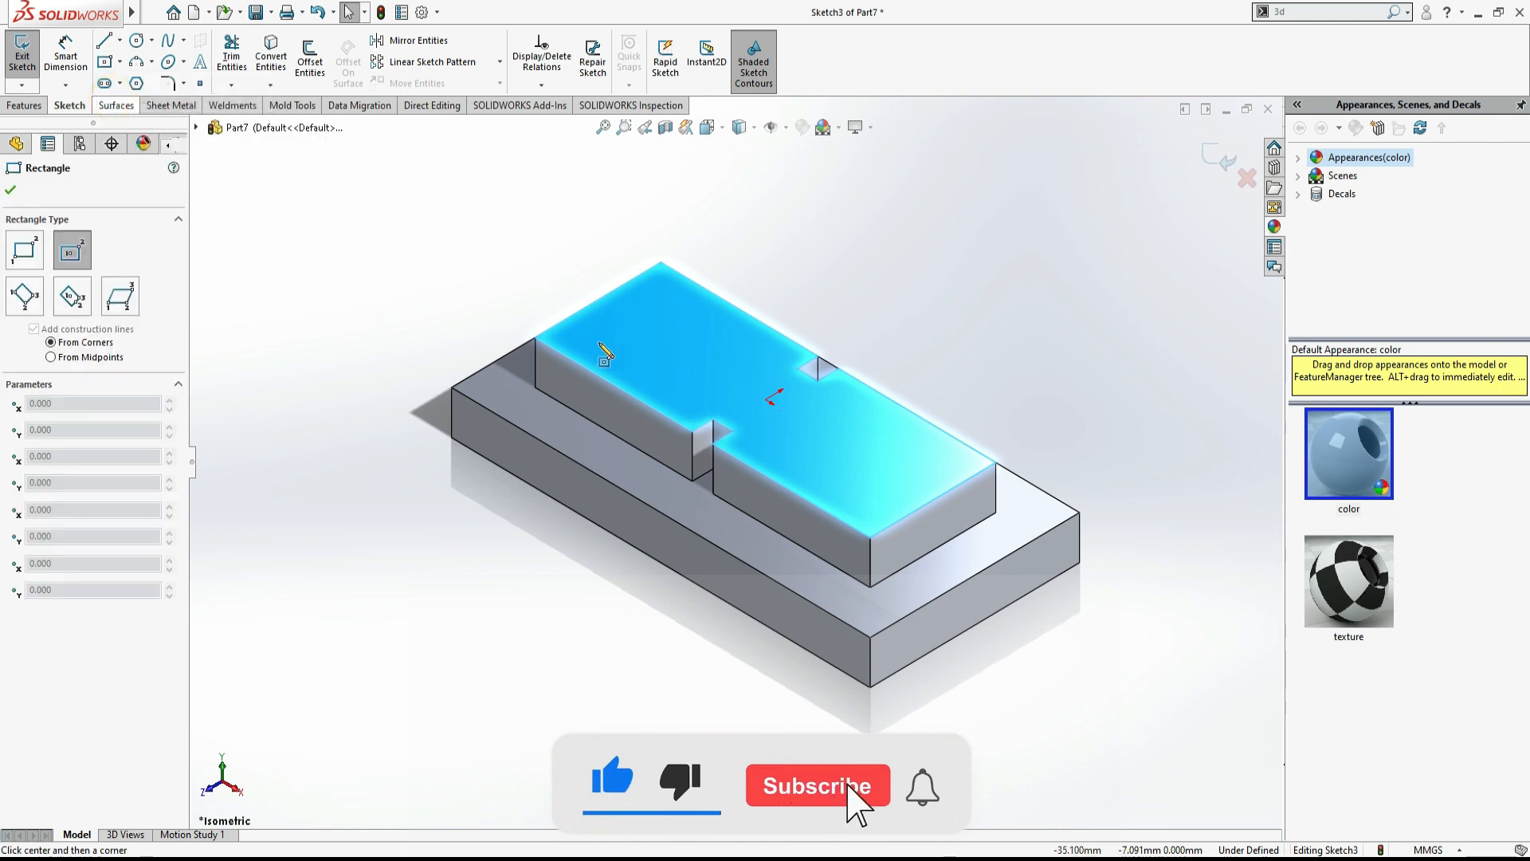
{"action": "left_click", "coordinate": [765, 400]}
{"action": "left_click", "coordinate": [660, 310]}
Step: Dimension the centre rectangle 10 mm along its short side and 60 mm along its long side
{"action": "left_click", "coordinate": [82, 70]}
{"action": "left_click", "coordinate": [636, 324]}
{"action": "left_click", "coordinate": [522, 256]}
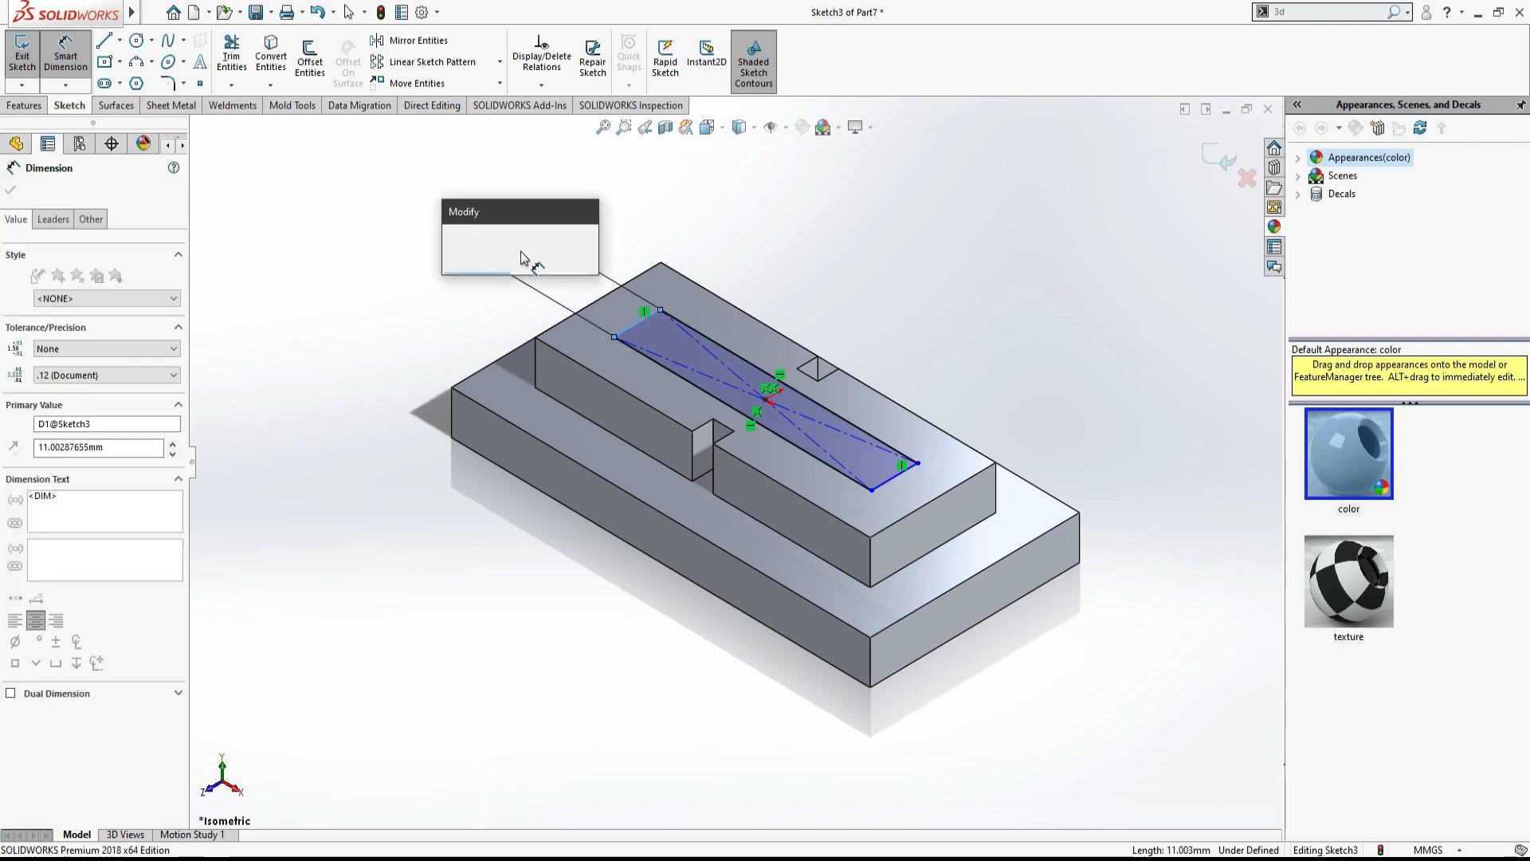
{"action": "type", "text": "10"}
{"action": "key", "text": "Return"}
{"action": "left_click", "coordinate": [727, 359]}
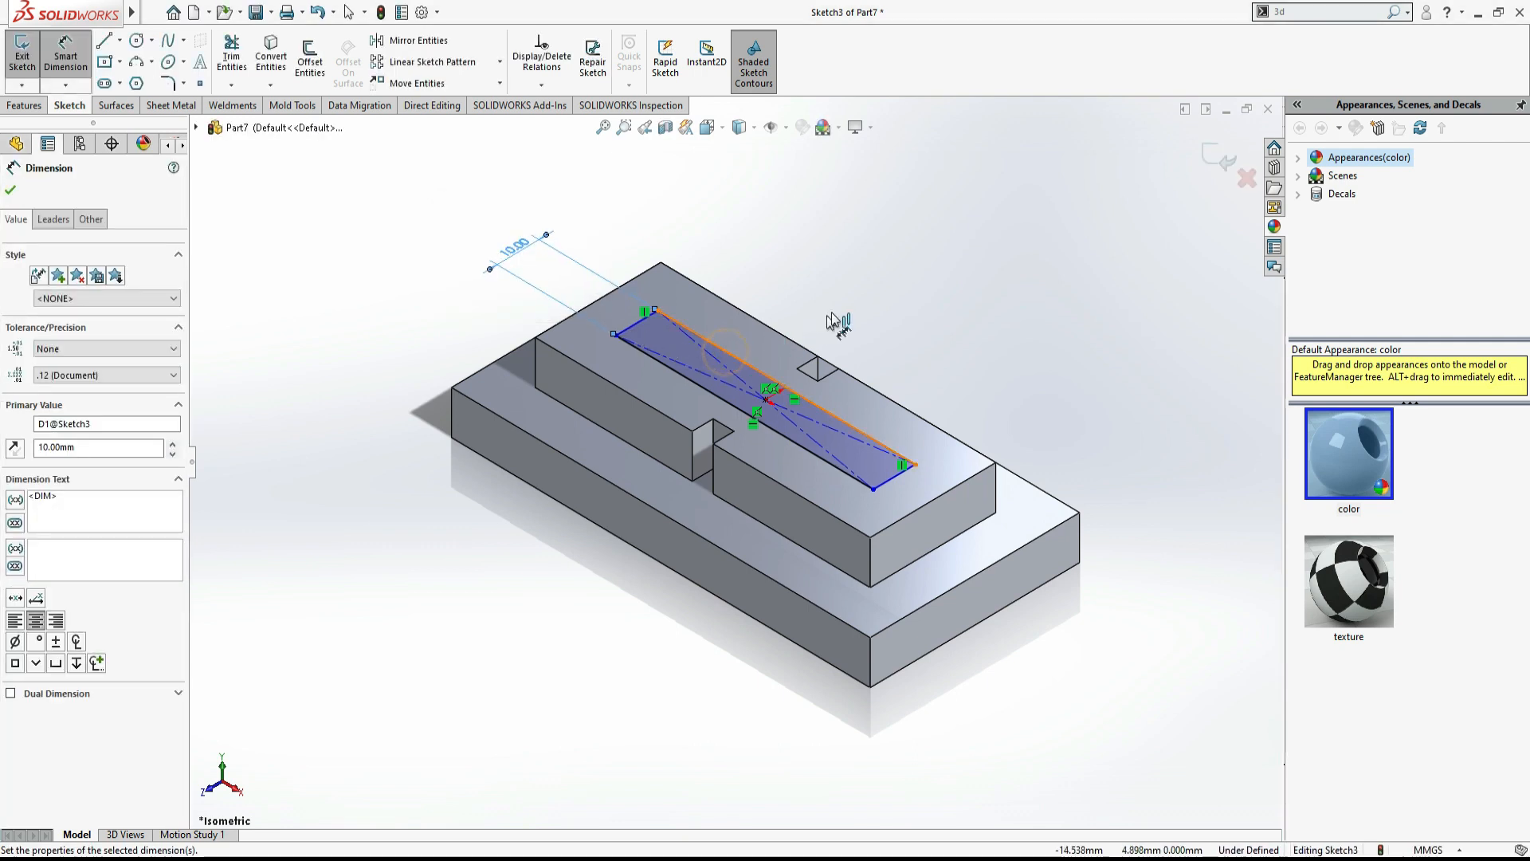
{"action": "left_click", "coordinate": [834, 317]}
{"action": "type", "text": "60"}
{"action": "key", "text": "Return"}
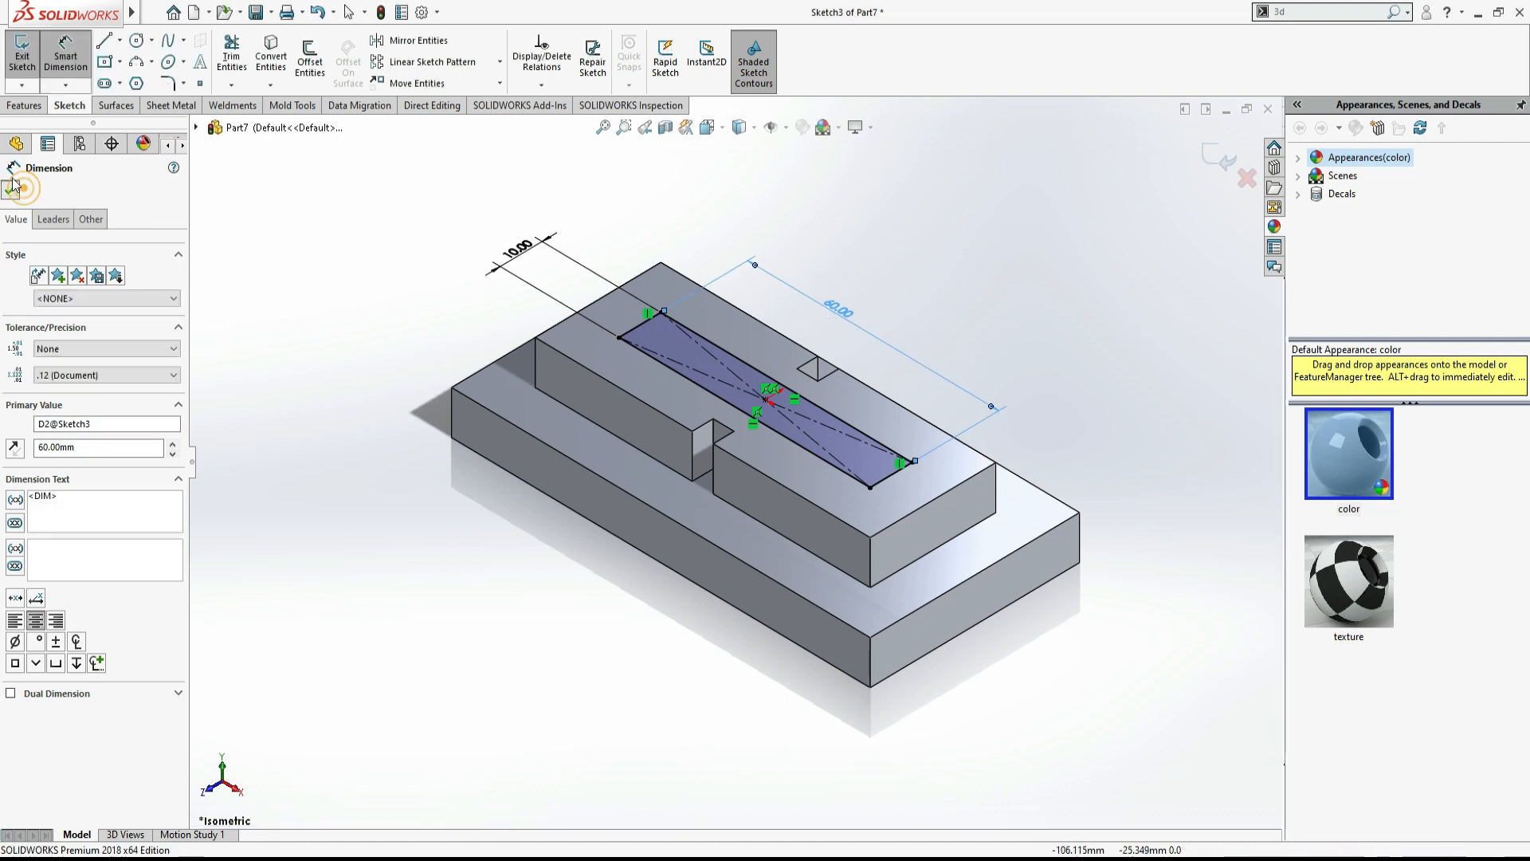
{"action": "left_click", "coordinate": [10, 190]}
Step: Extrude the 60 by 10 mm rectangle 30 mm upward to form the rib block
{"action": "left_click", "coordinate": [24, 105]}
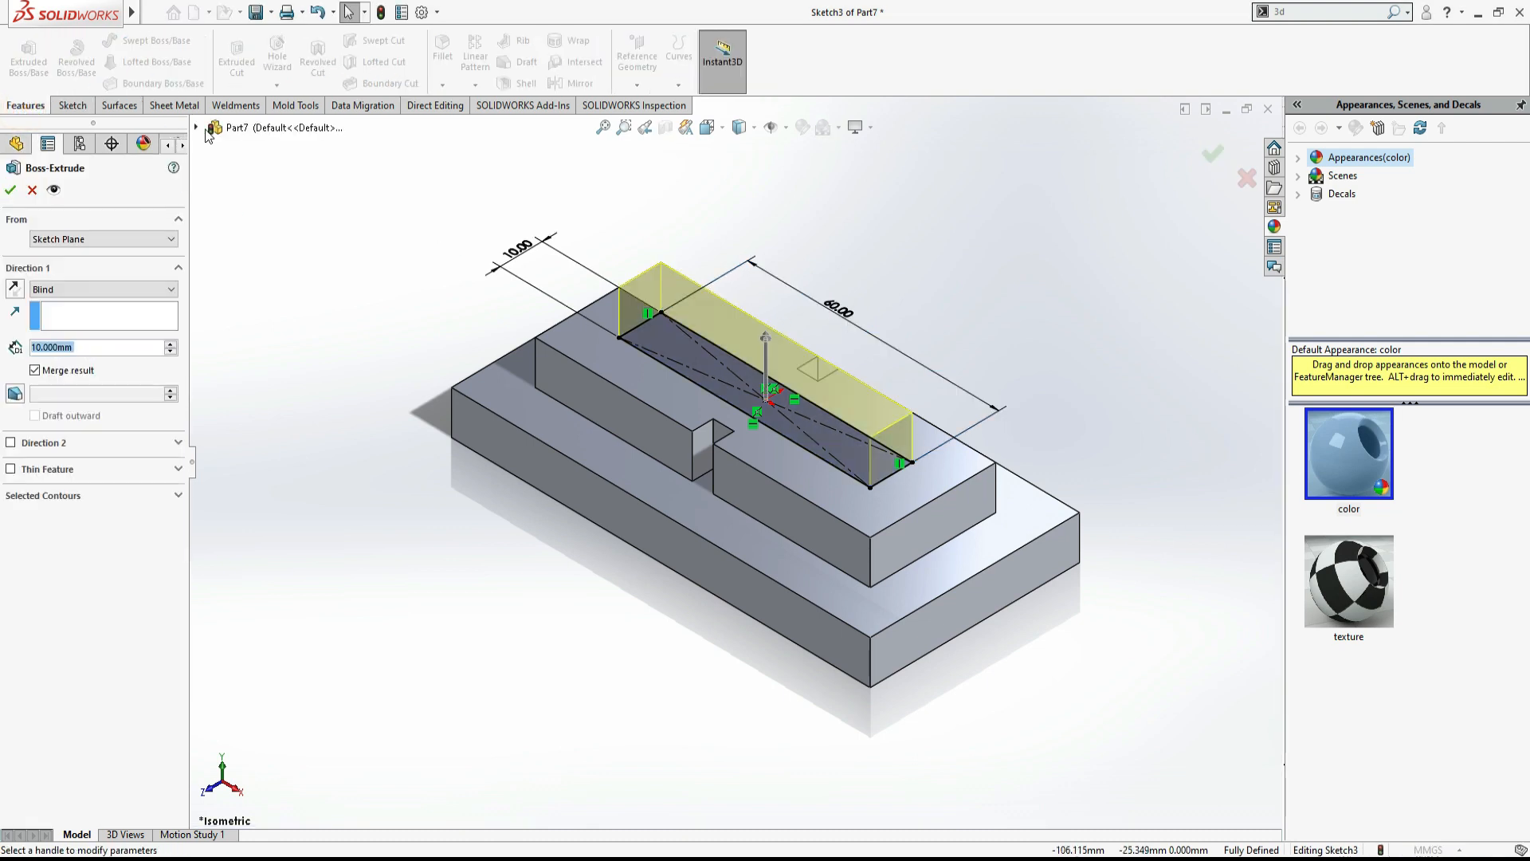
{"action": "left_click", "coordinate": [10, 190]}
{"action": "left_click", "coordinate": [268, 253]}
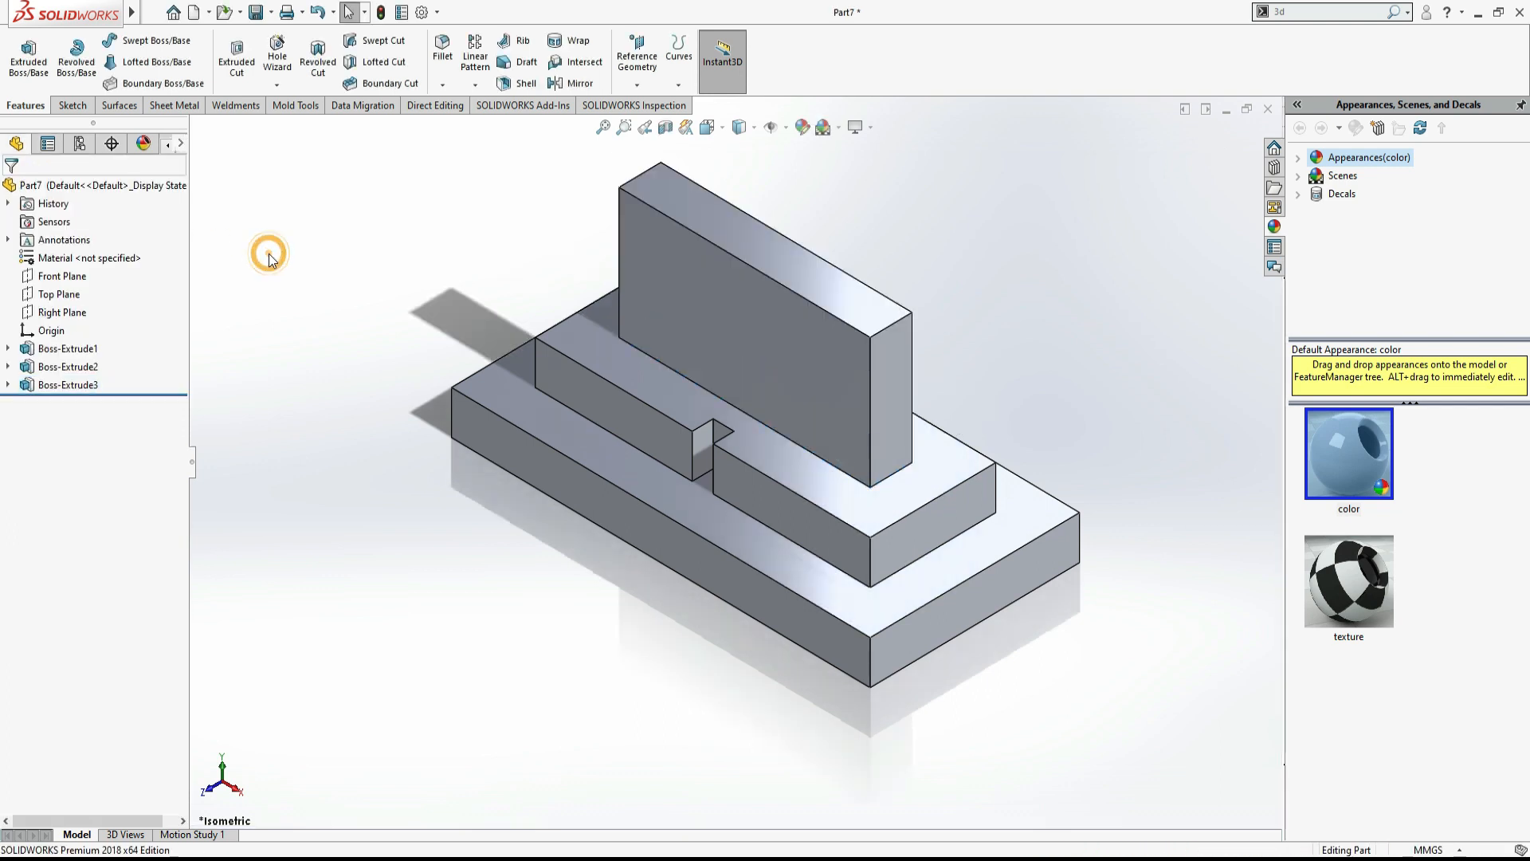
Step: Sketch on the rib block's top face an origin-centred rectangle about 4.8 mm wide spanning the block's full thickness
{"action": "left_click", "coordinate": [778, 260]}
{"action": "left_click", "coordinate": [848, 210]}
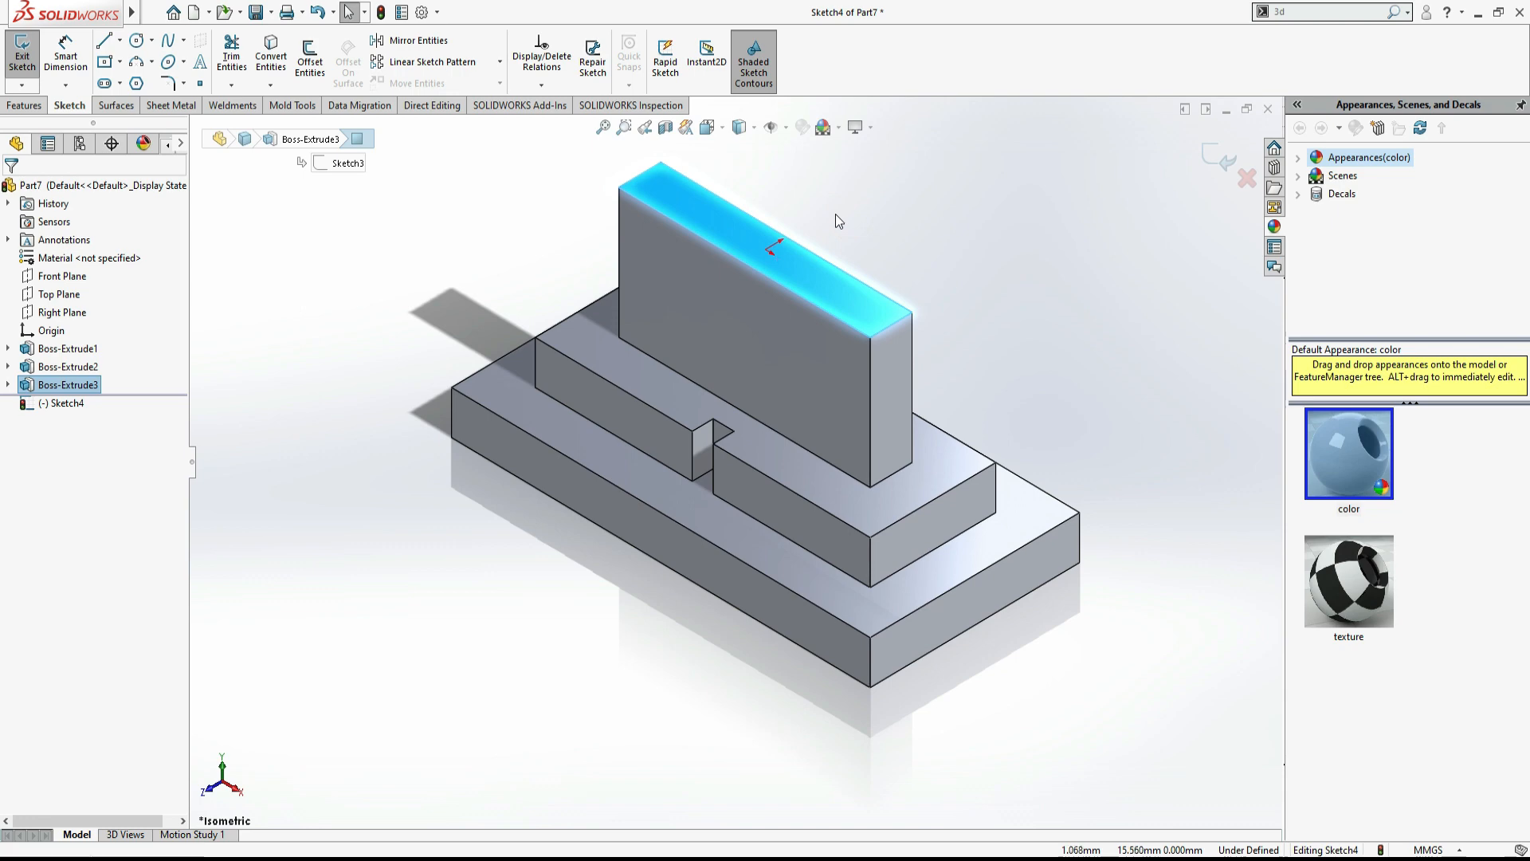
{"action": "left_click", "coordinate": [104, 63]}
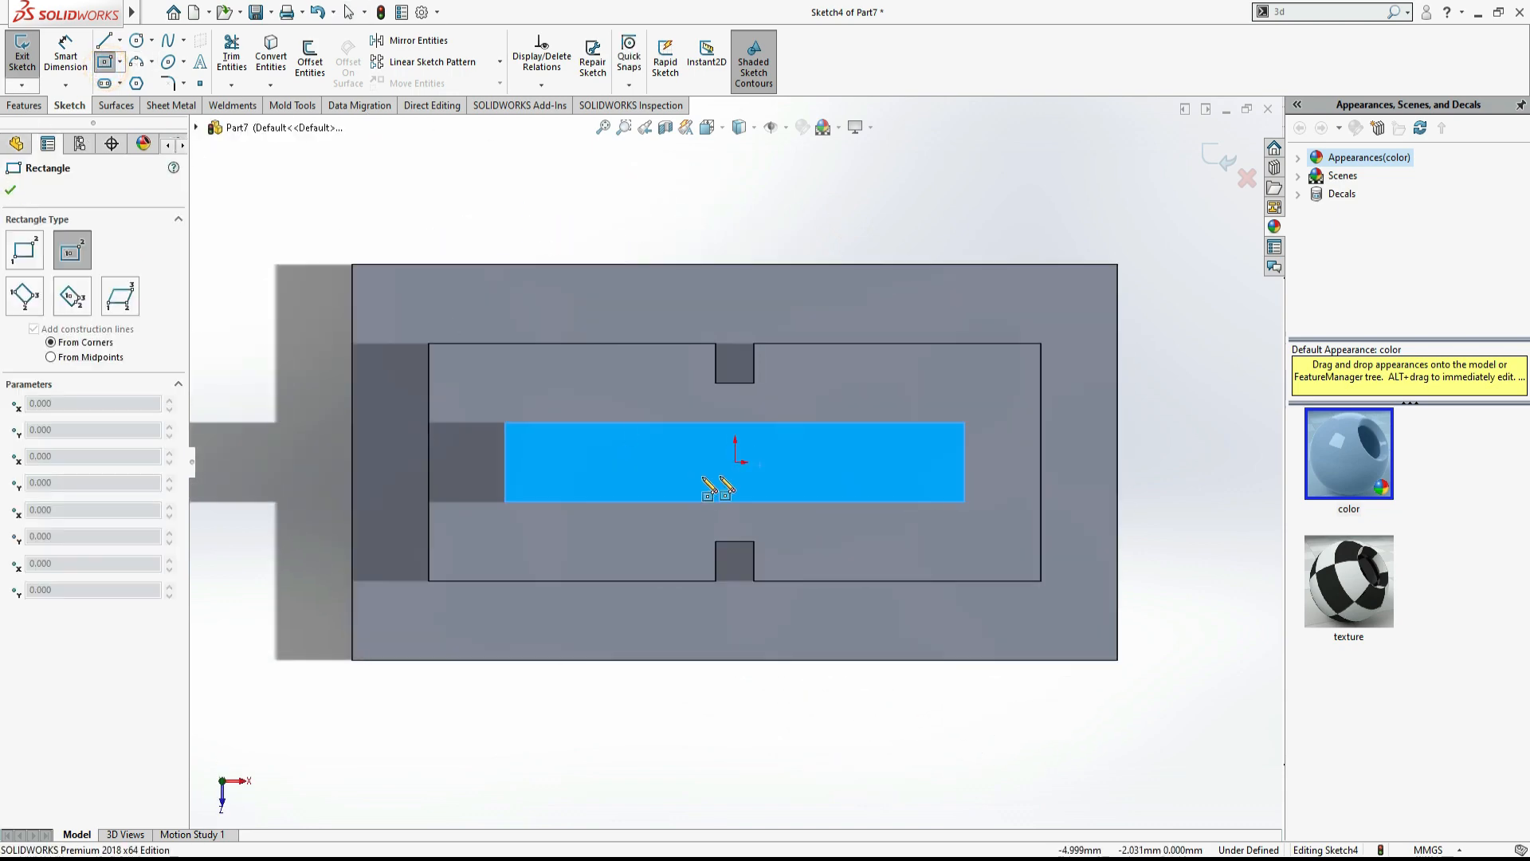
{"action": "left_click", "coordinate": [735, 464]}
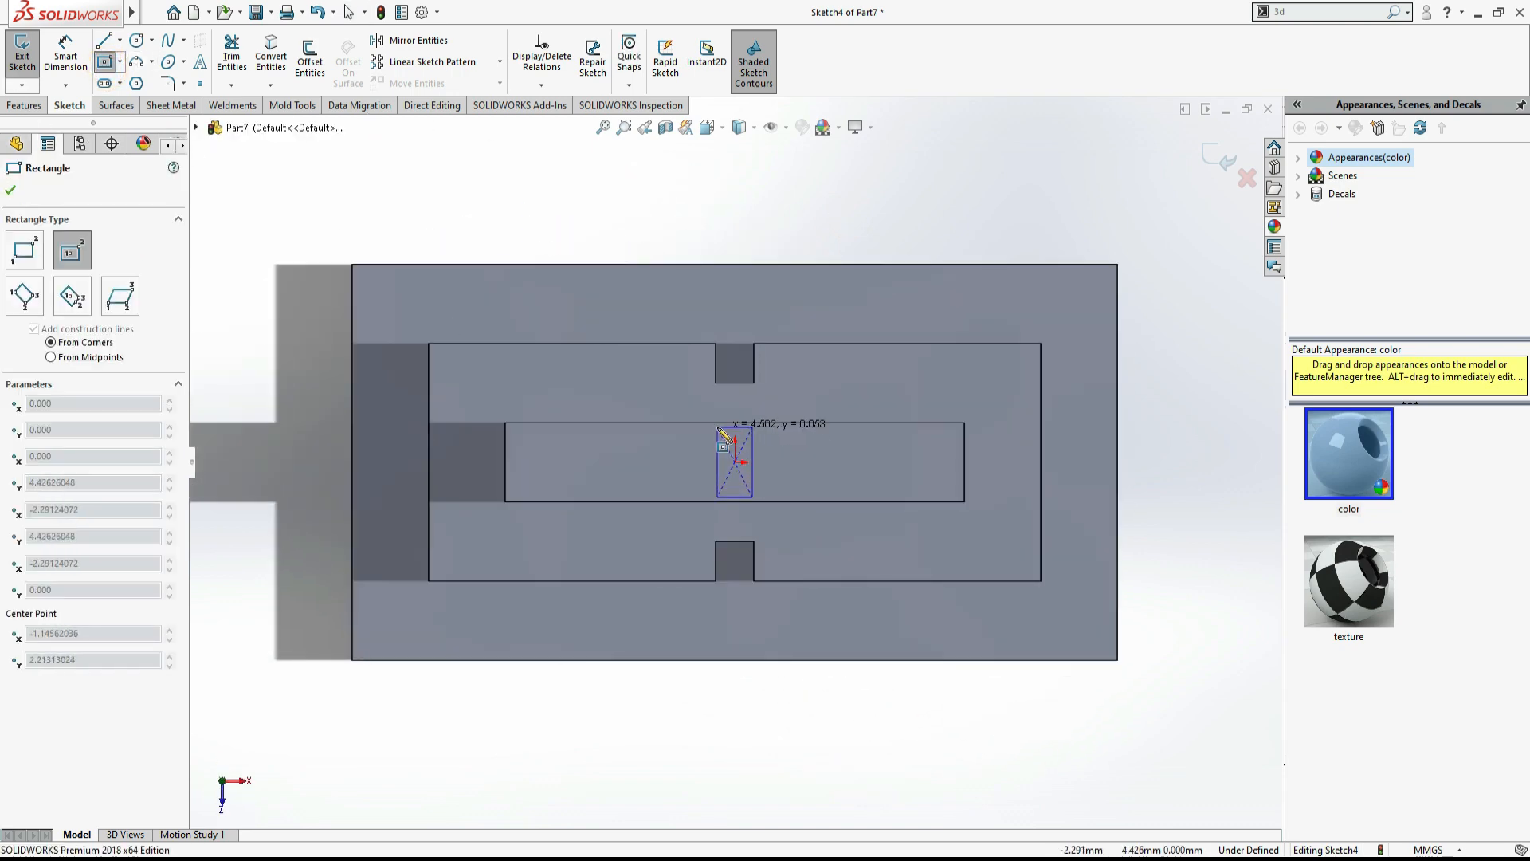
{"action": "left_click", "coordinate": [718, 423]}
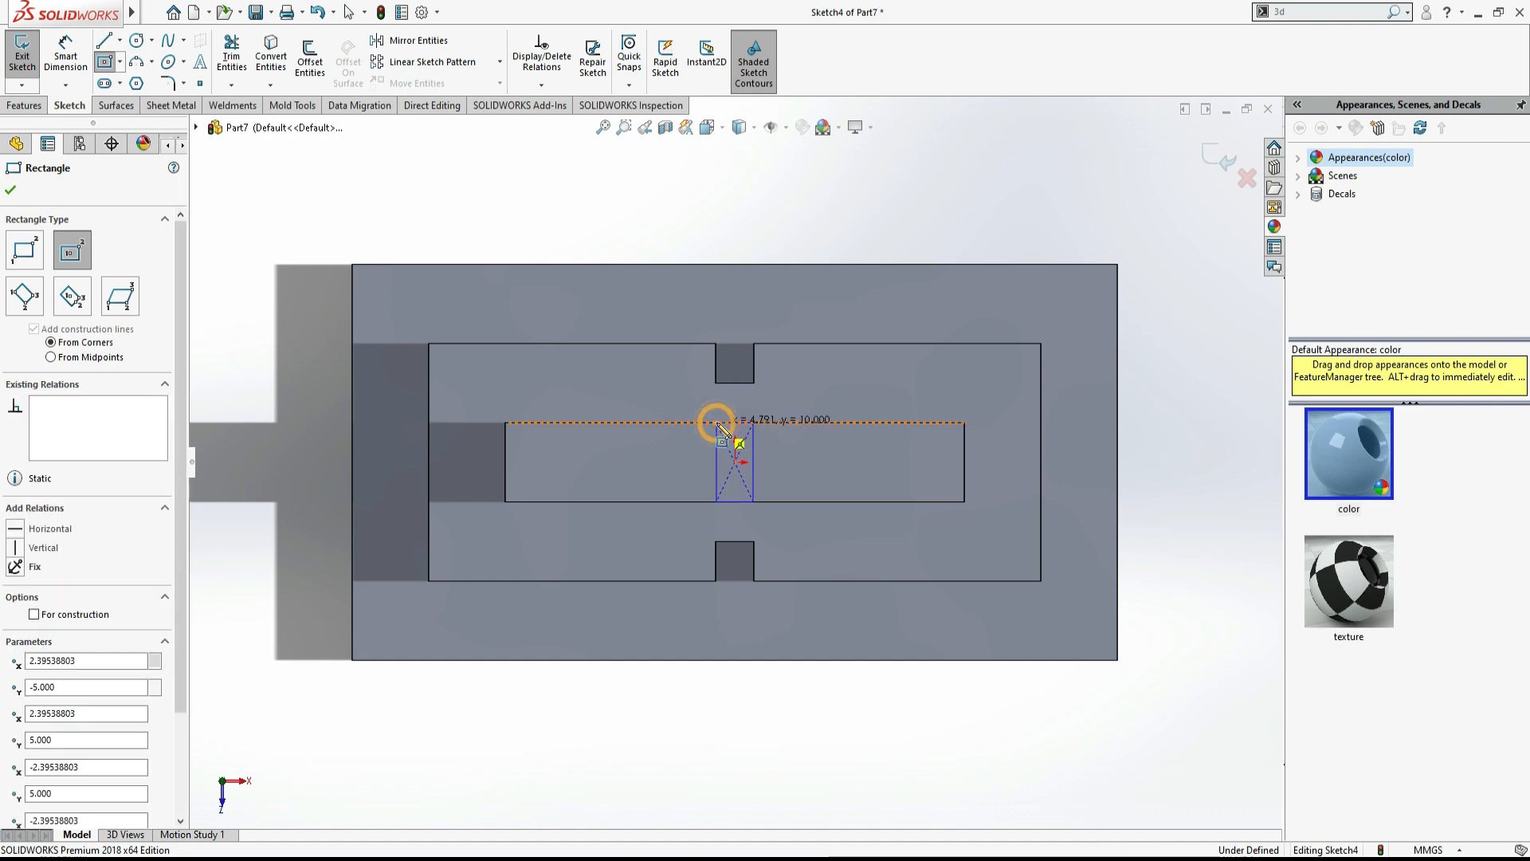
Step: Set the width of the slot rectangle on the rib block to 5 mm
{"action": "left_click", "coordinate": [66, 56]}
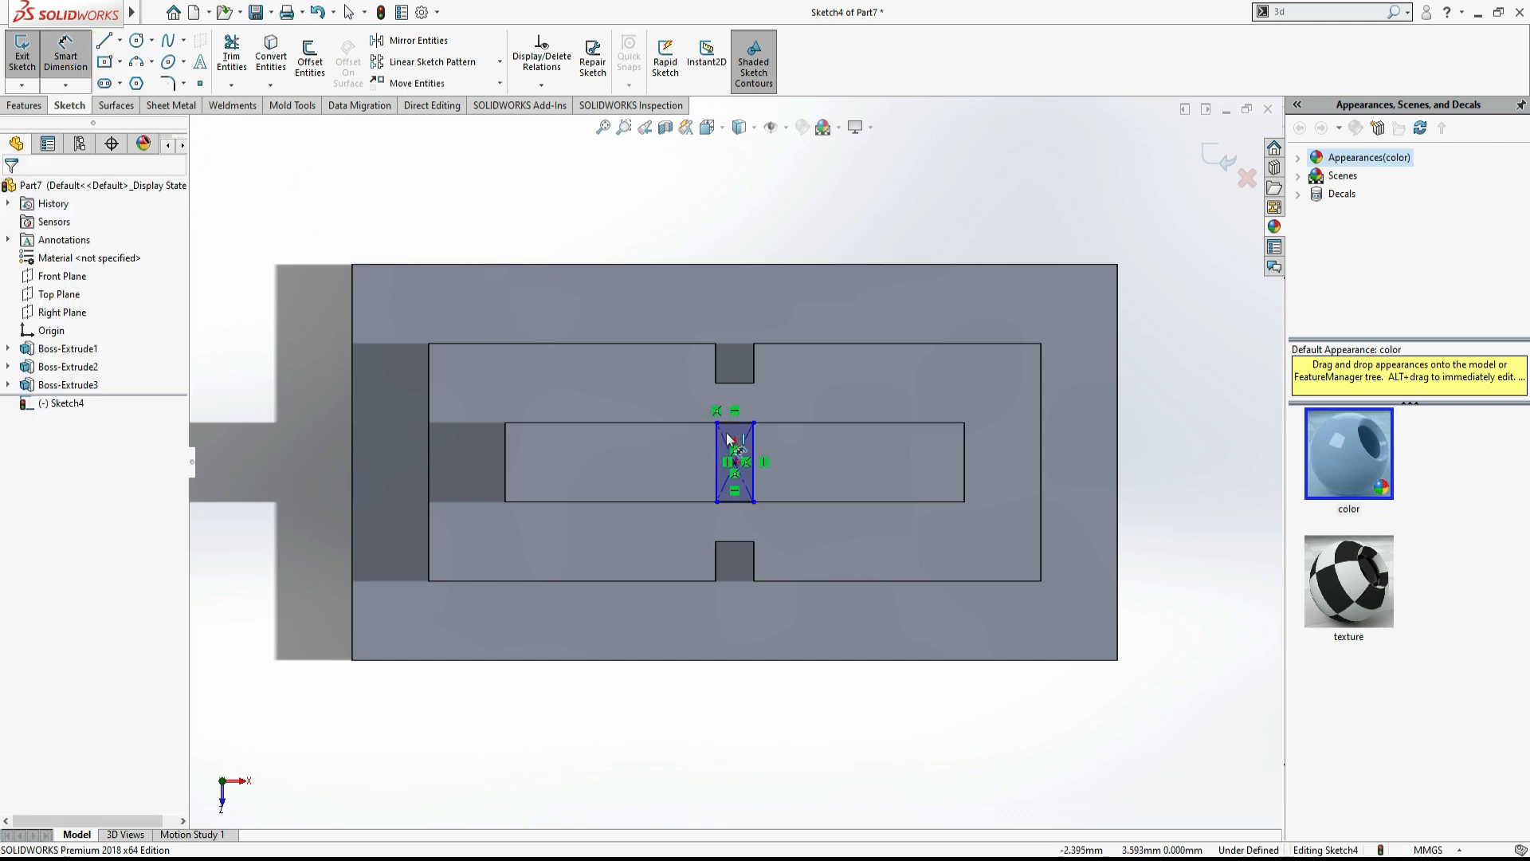
{"action": "left_click", "coordinate": [735, 431]}
{"action": "left_click", "coordinate": [727, 250]}
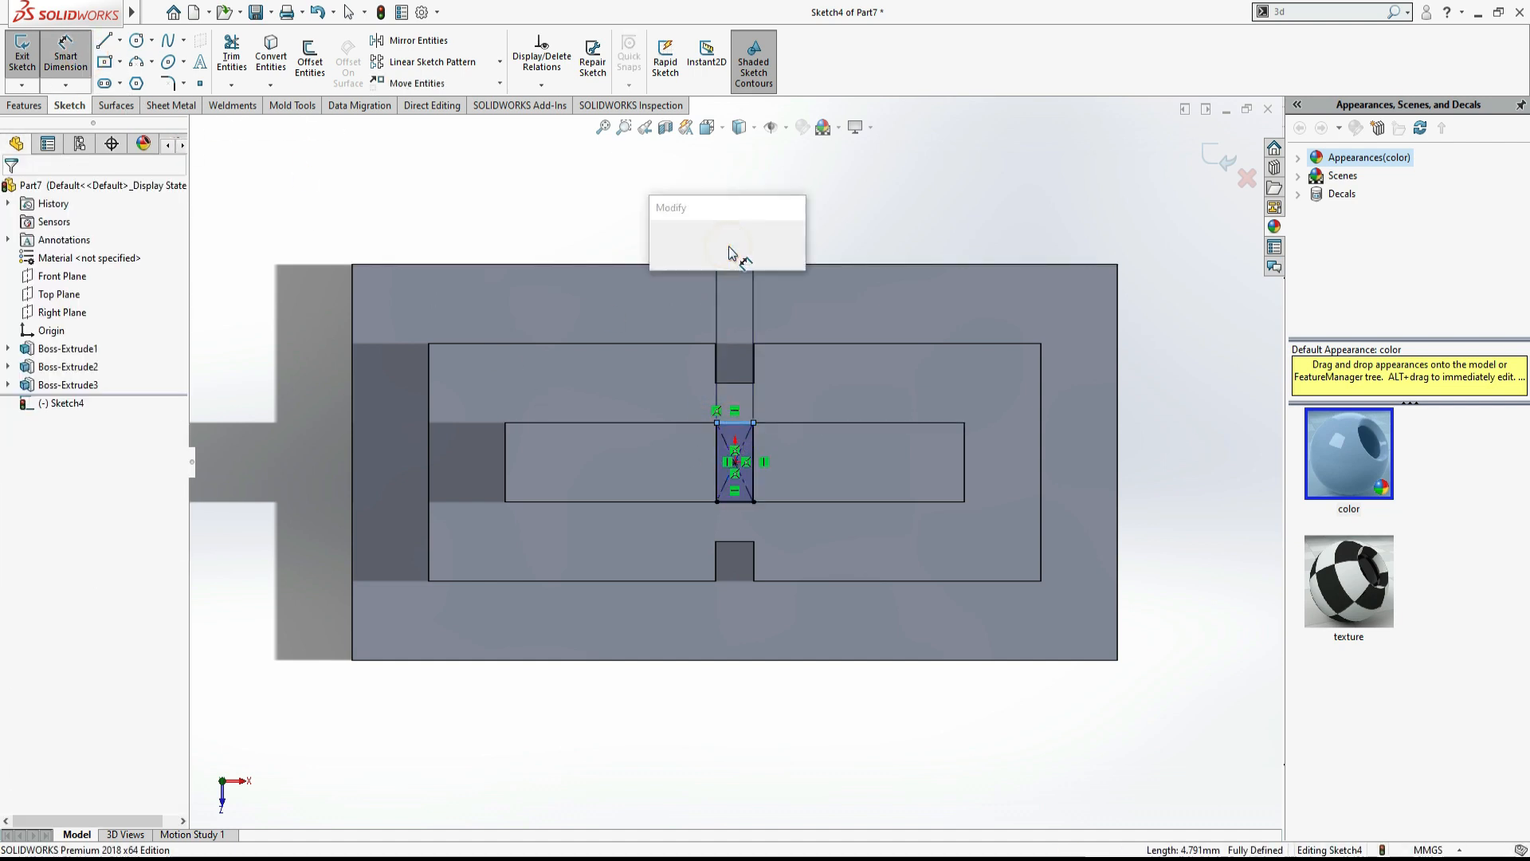
{"action": "type", "text": "5"}
{"action": "key", "text": "Return"}
{"action": "left_click", "coordinate": [11, 189]}
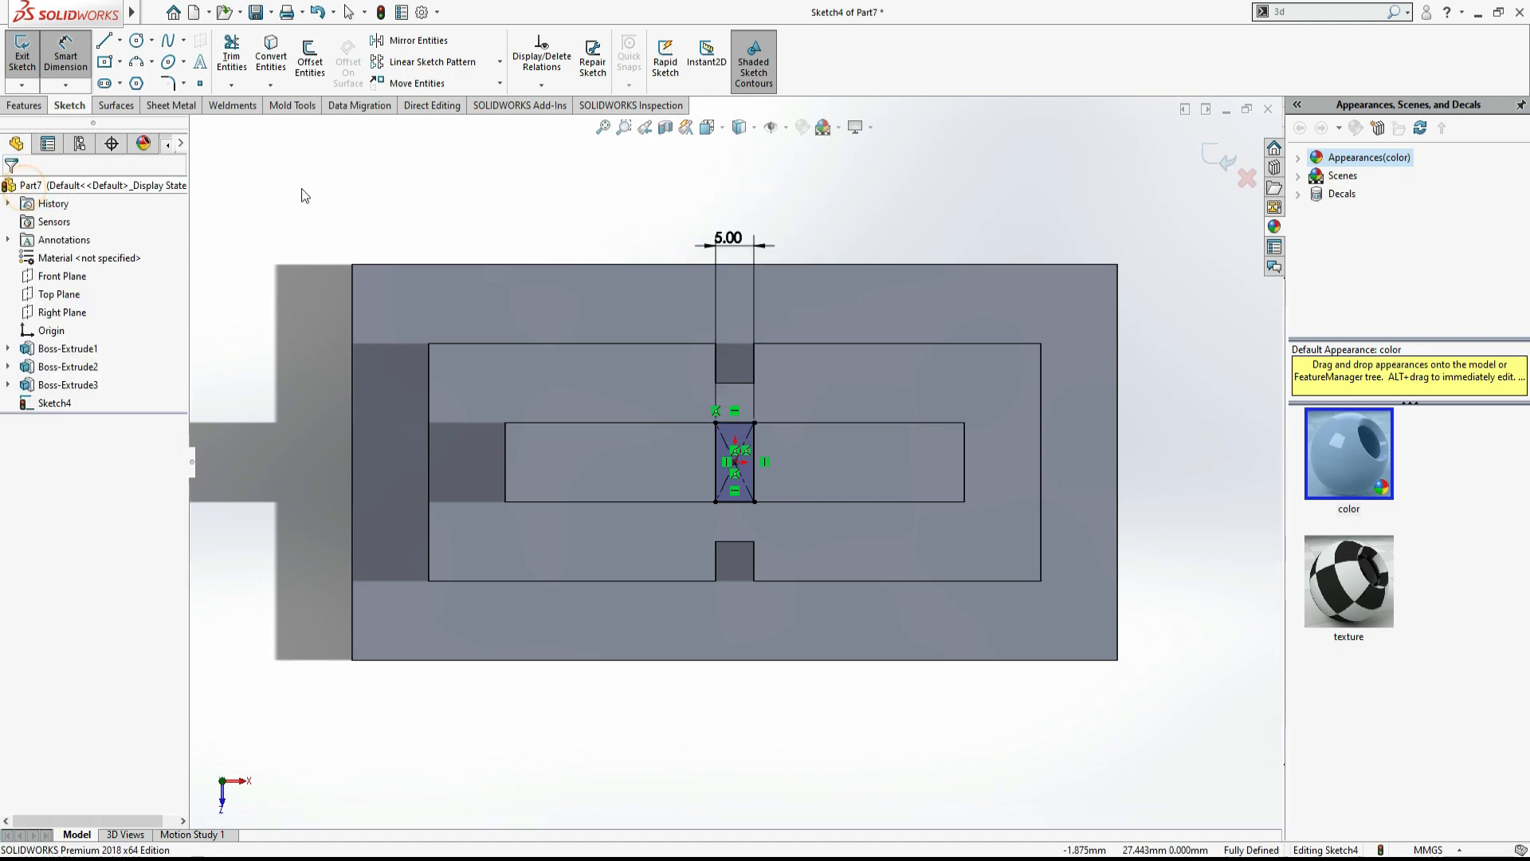
Step: Cut the slot rectangle 20 mm deep into the rib block, highlighting the slot depth in the PDF drawing
{"action": "key", "text": "ctrl+7"}
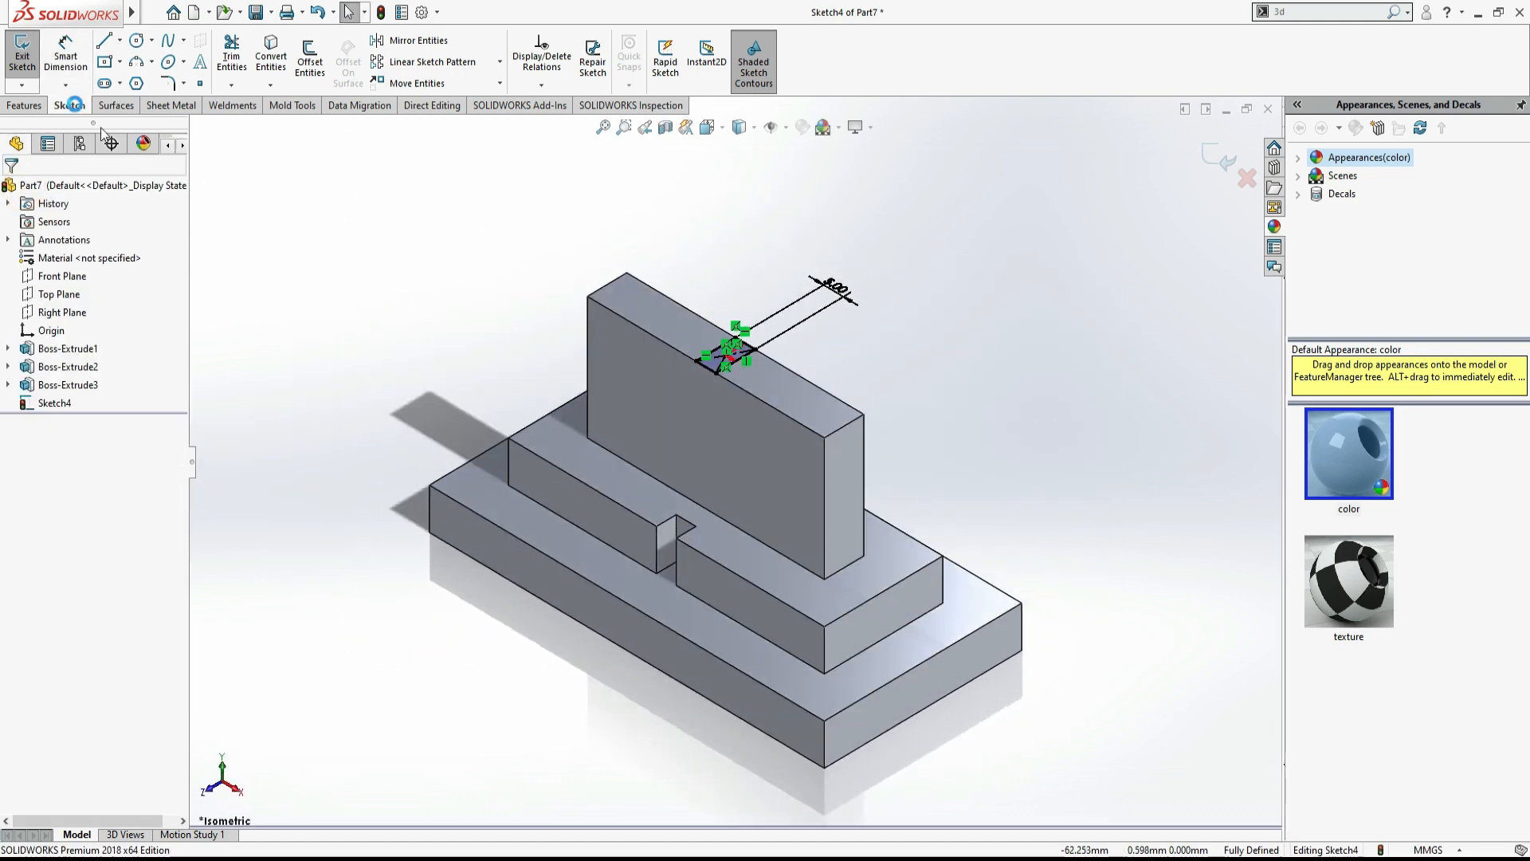
{"action": "left_click", "coordinate": [24, 105]}
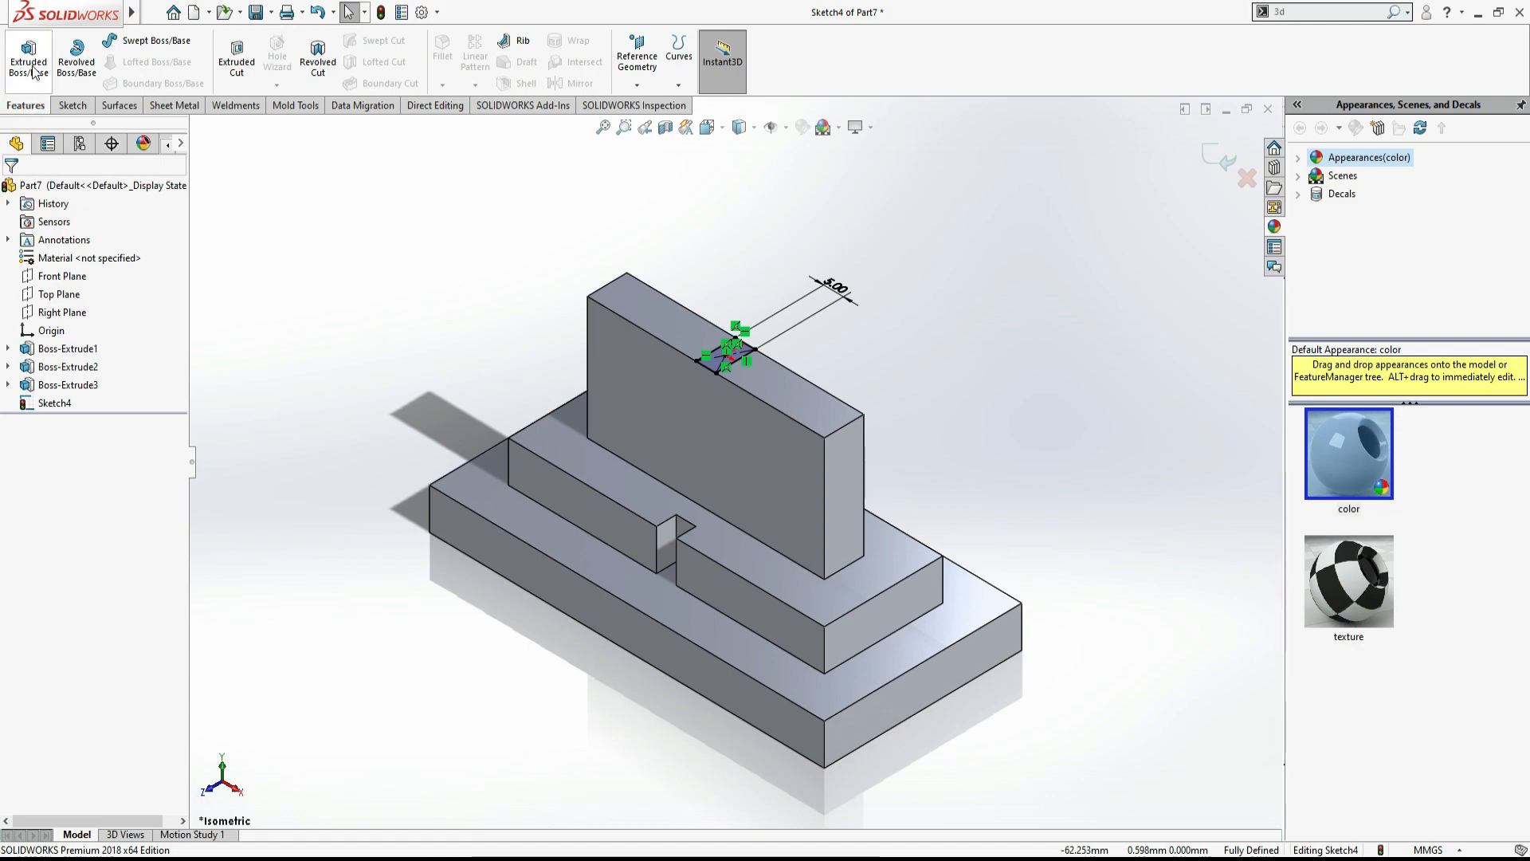
{"action": "left_click", "coordinate": [245, 69]}
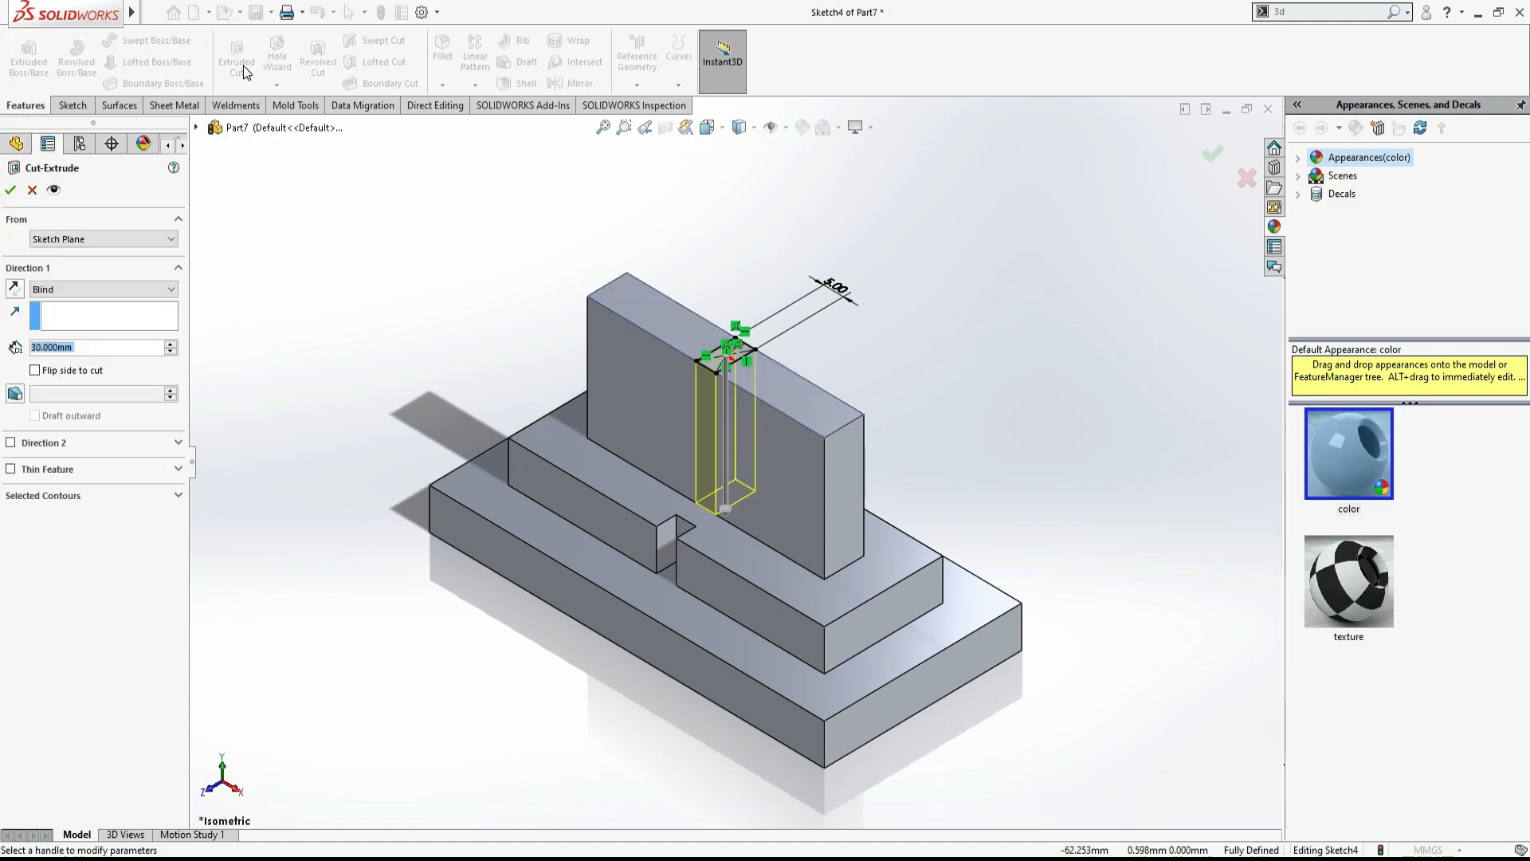
{"action": "key", "text": "alt+Tab"}
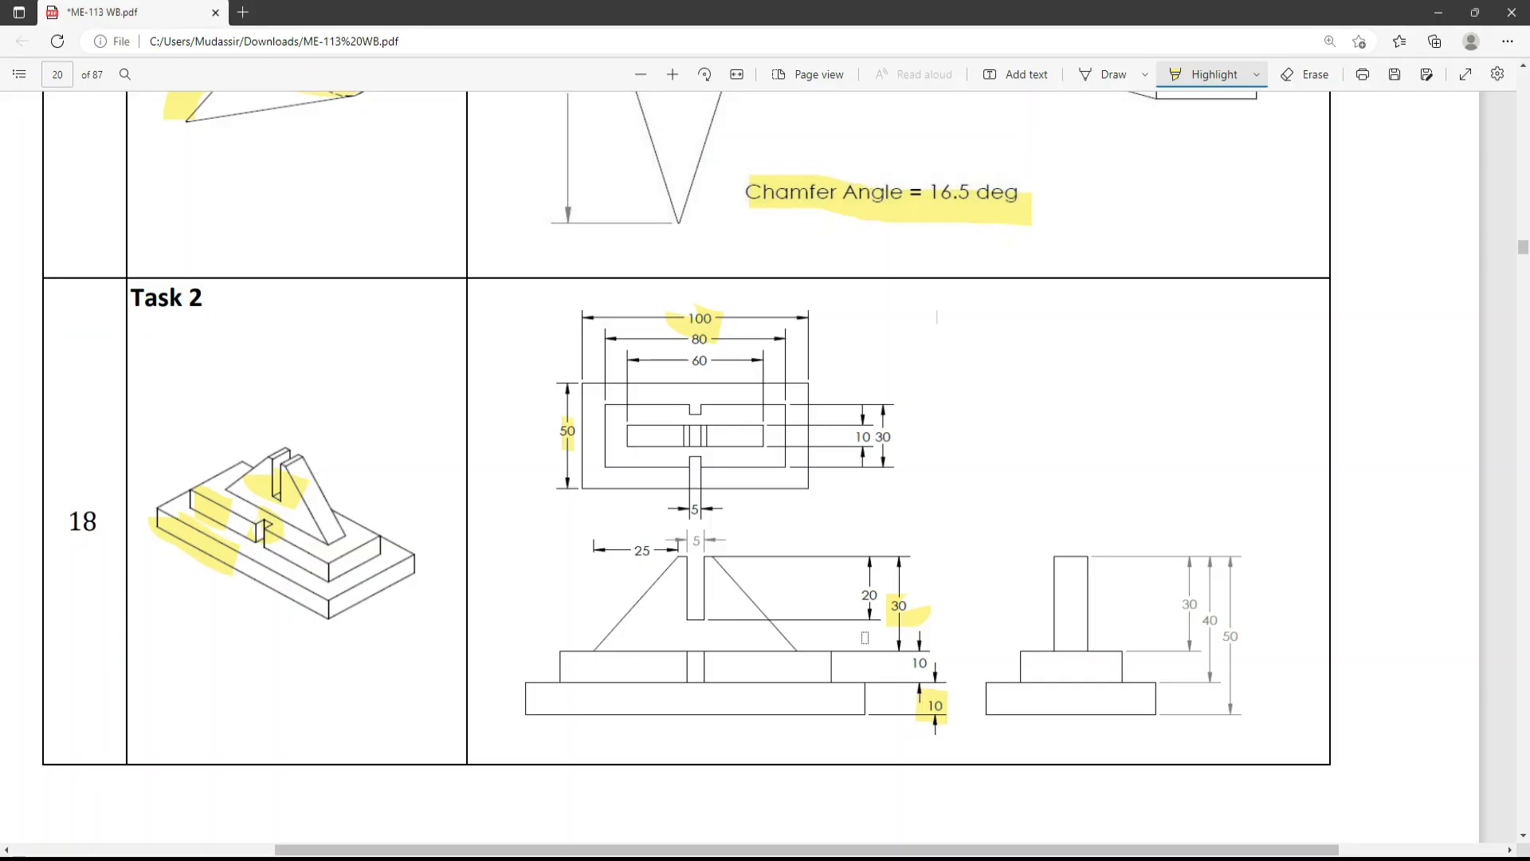
{"action": "mouse_move", "coordinate": [791, 621]}
{"action": "left_mouse_down"}
{"action": "mouse_move", "coordinate": [856, 622]}
{"action": "mouse_move", "coordinate": [871, 590]}
{"action": "left_mouse_up"}
{"action": "key", "text": "alt+Tab"}
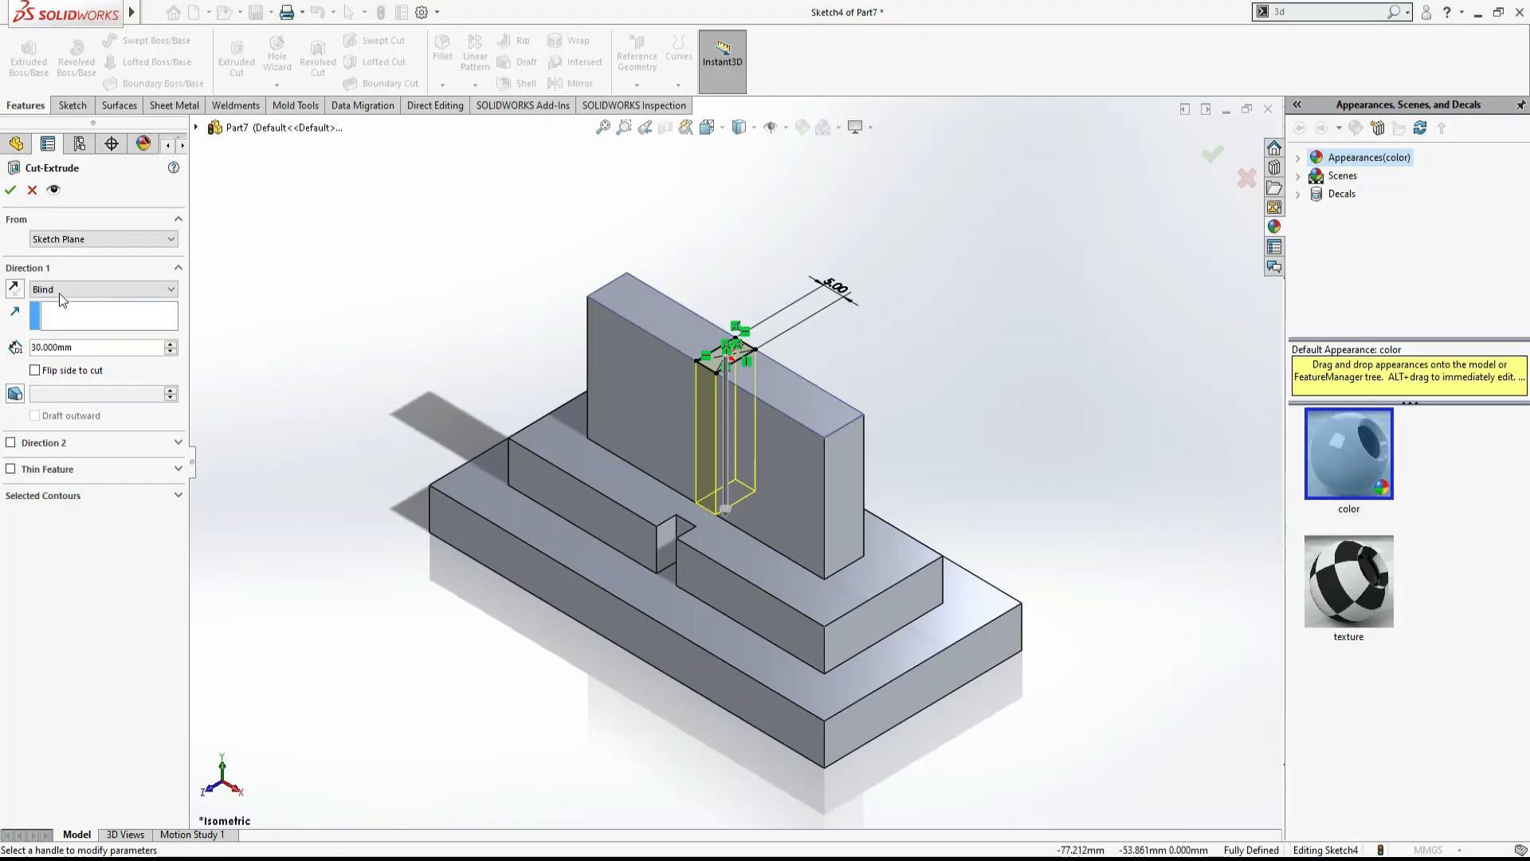
{"action": "left_click_drag", "start_coordinate": [98, 347], "coordinate": [35, 348]}
{"action": "type", "text": "20"}
{"action": "key", "text": "Return"}
{"action": "left_click", "coordinate": [2, 189]}
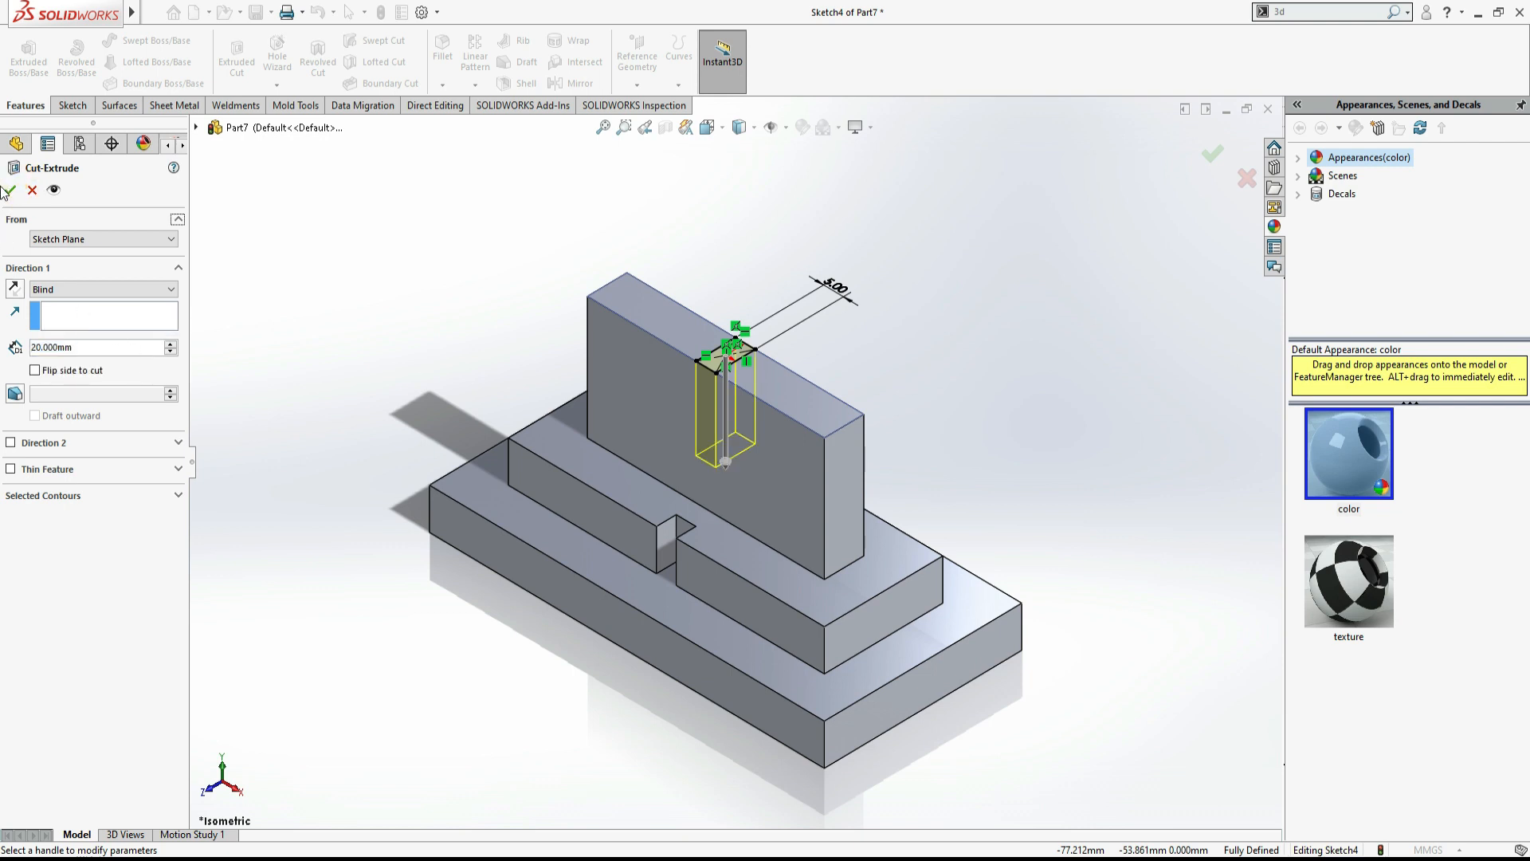
{"action": "left_click", "coordinate": [11, 191]}
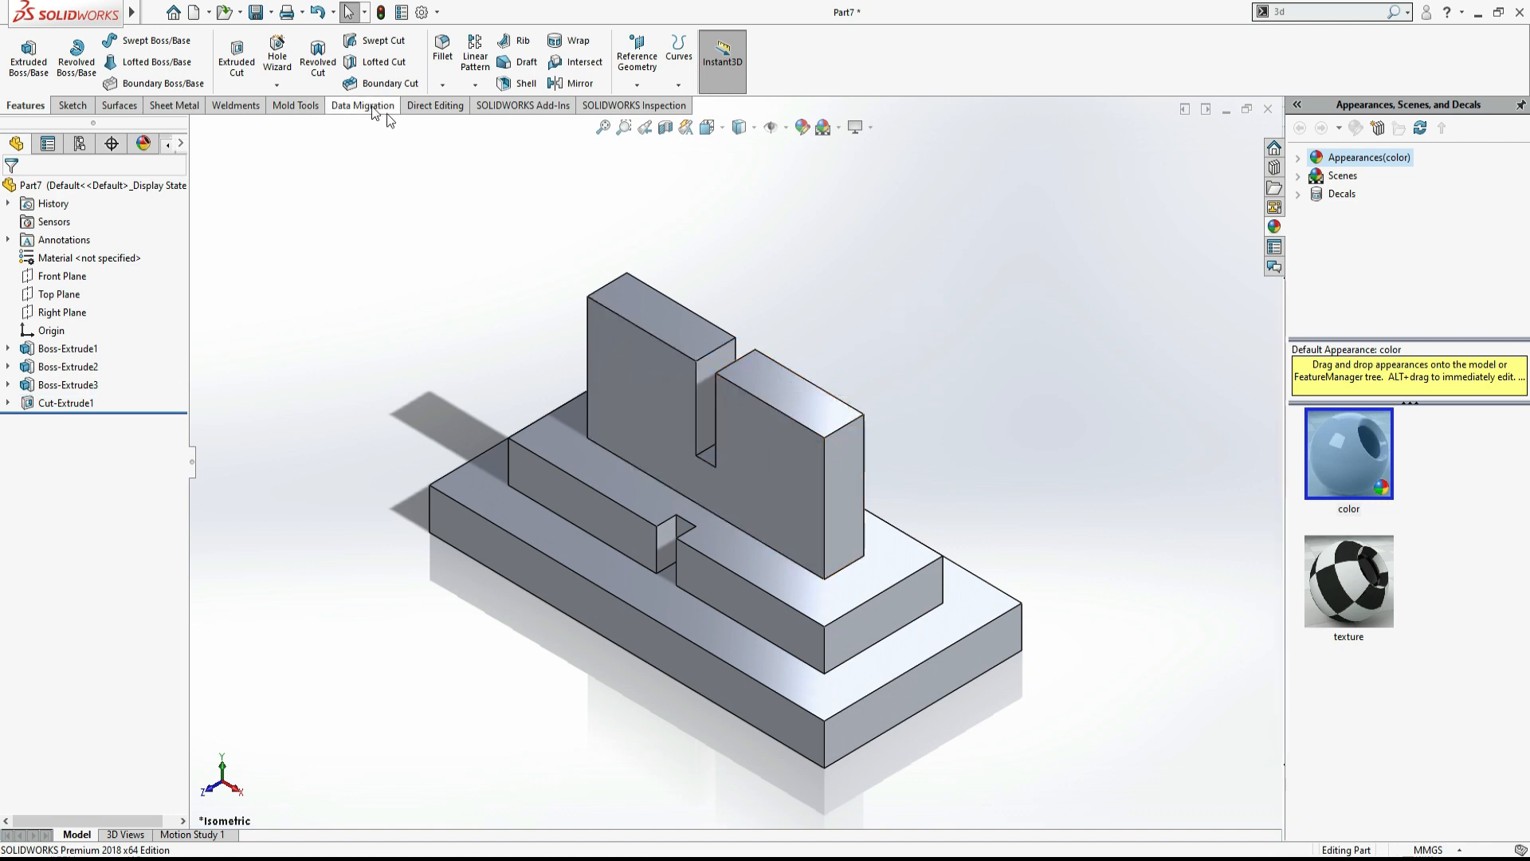
Step: Chamfer the two short top end edges of the slotted rib with a 30 mm distance and a 30-degree angle
{"action": "left_click", "coordinate": [443, 86]}
{"action": "left_click", "coordinate": [478, 125]}
{"action": "left_click", "coordinate": [845, 424]}
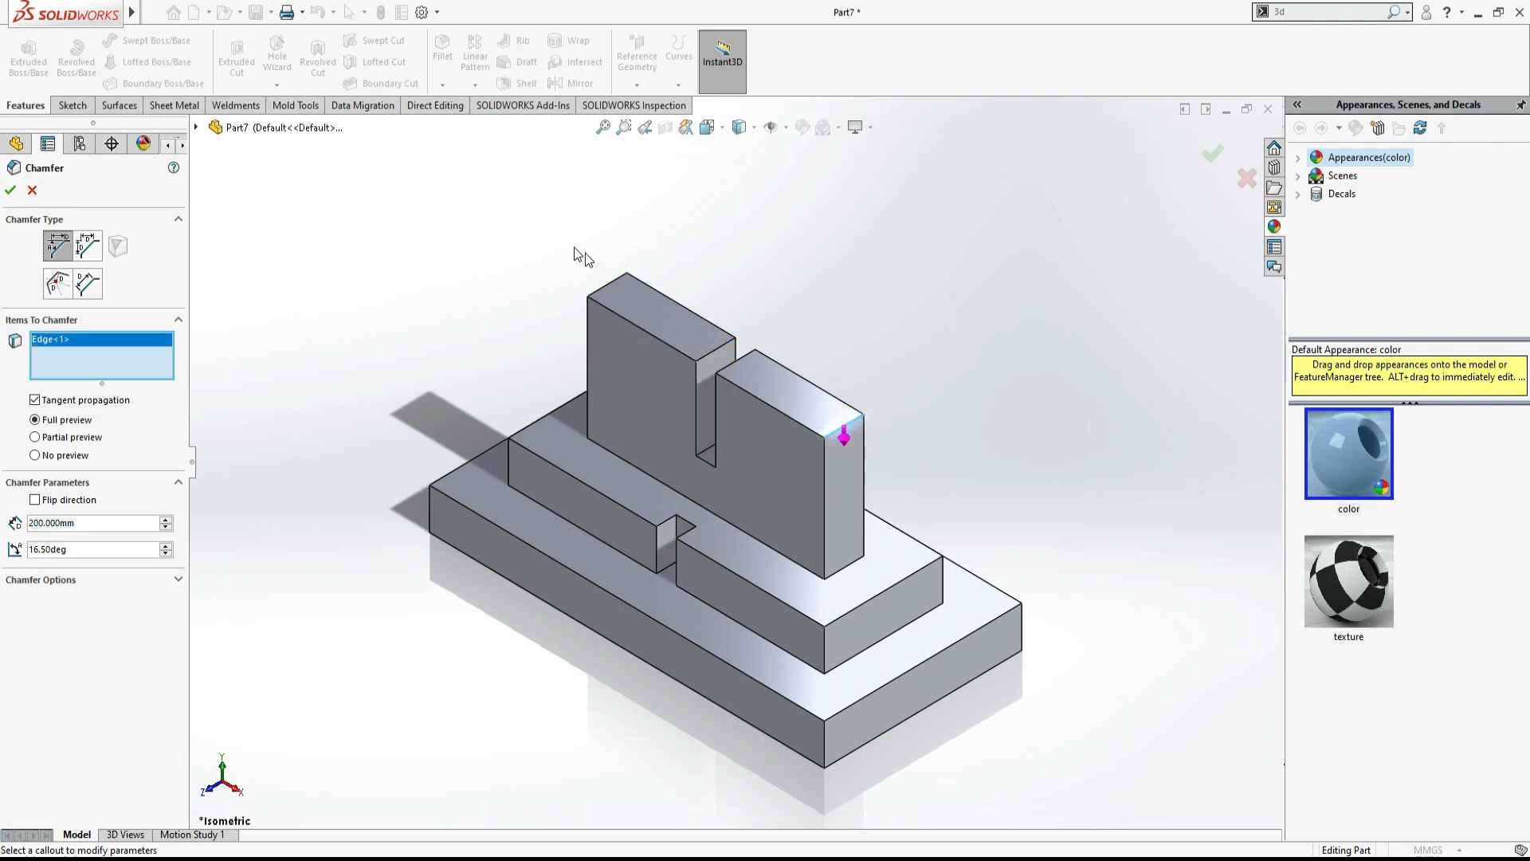
{"action": "left_click", "coordinate": [611, 287]}
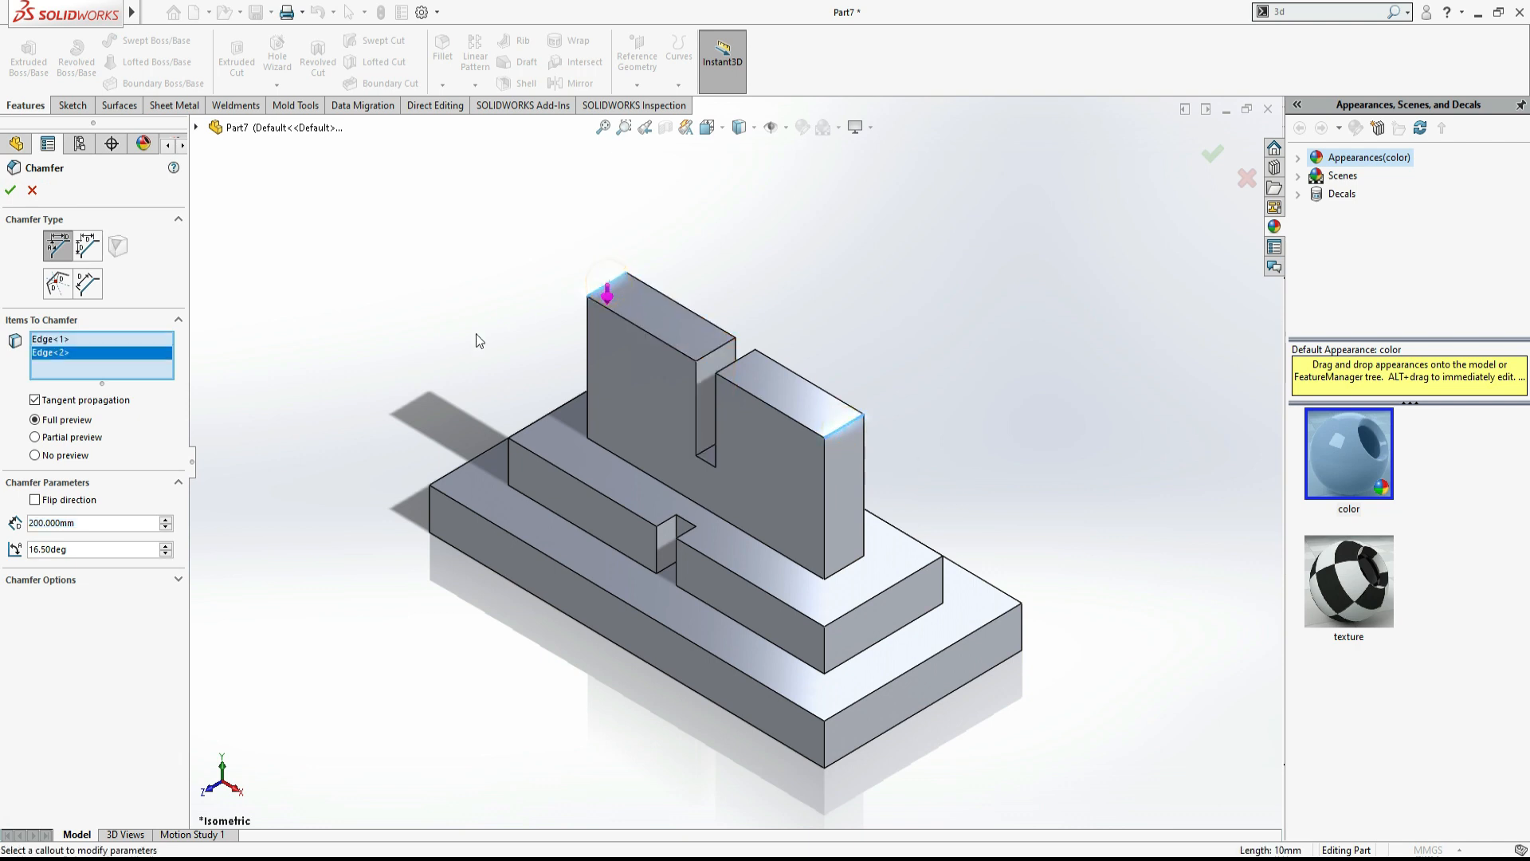
{"action": "double_click", "coordinate": [107, 524]}
{"action": "type", "text": "30"}
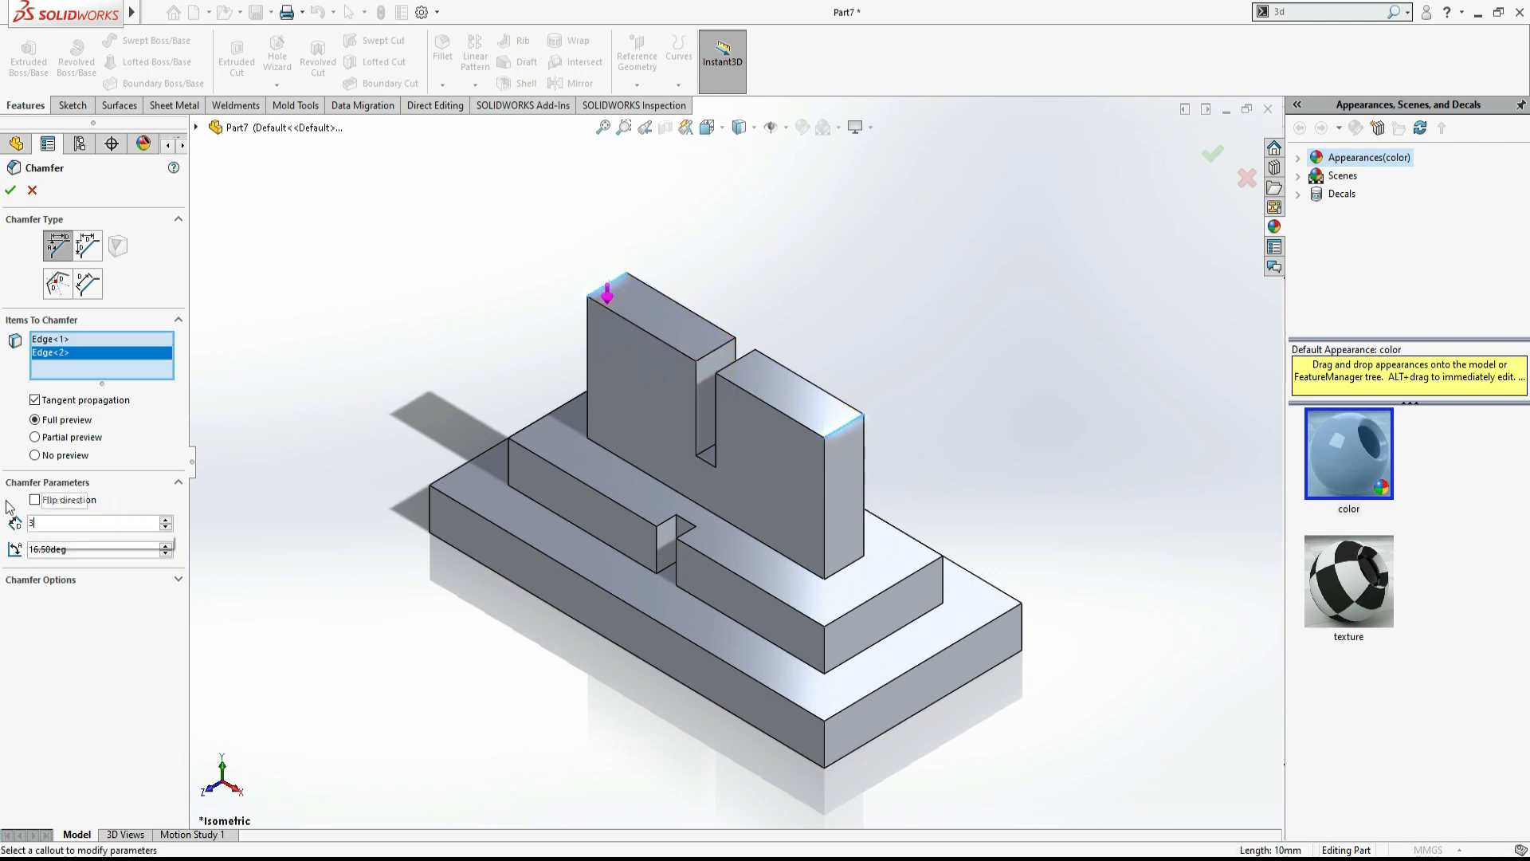
{"action": "key", "text": "Return"}
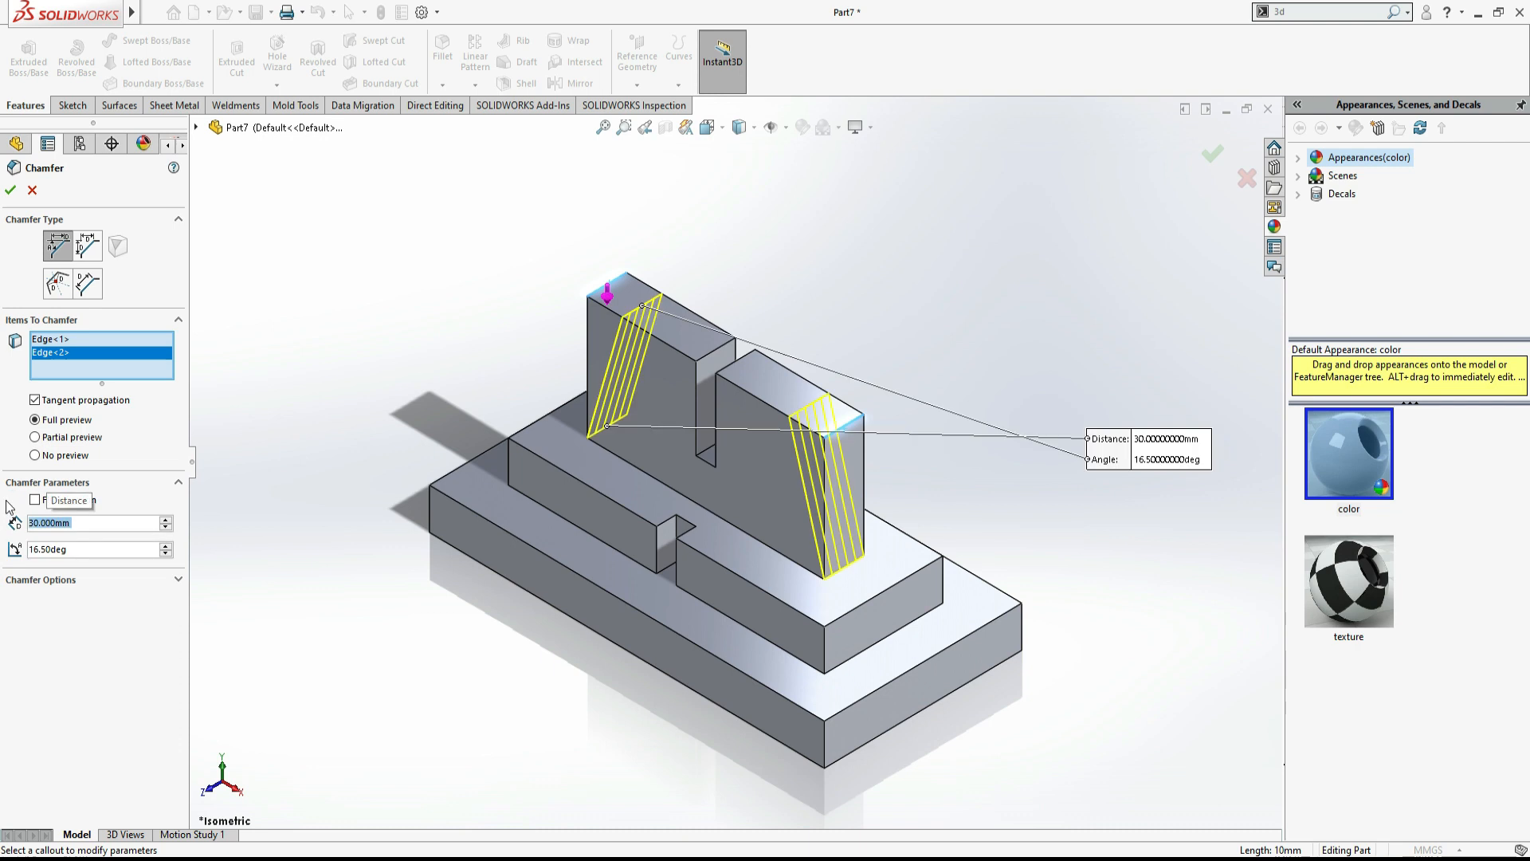
{"action": "double_click", "coordinate": [106, 549]}
{"action": "type", "text": "30"}
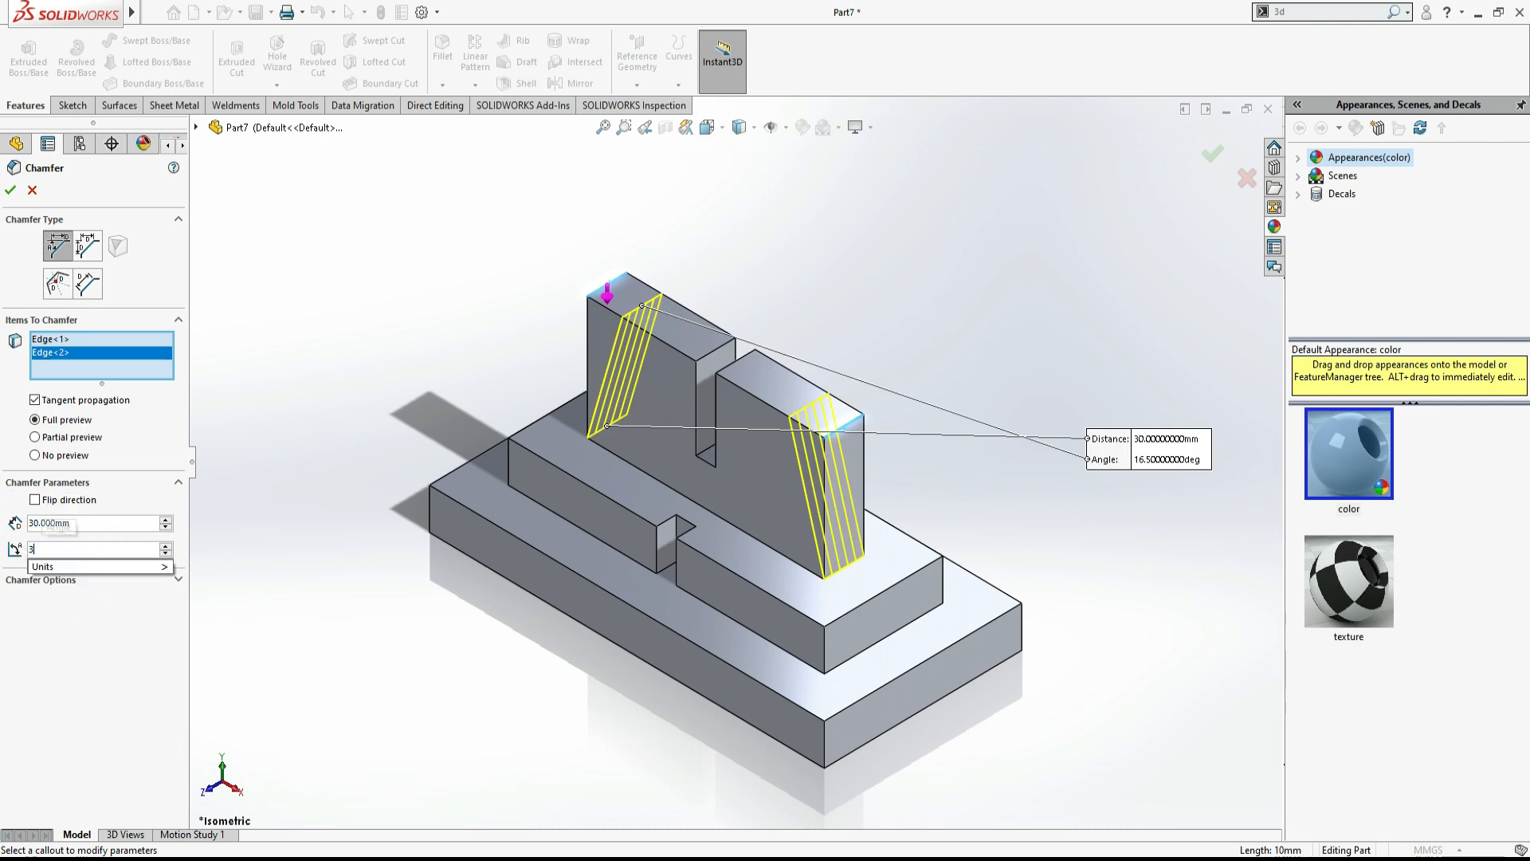
{"action": "key", "text": "Return"}
{"action": "left_click", "coordinate": [10, 189]}
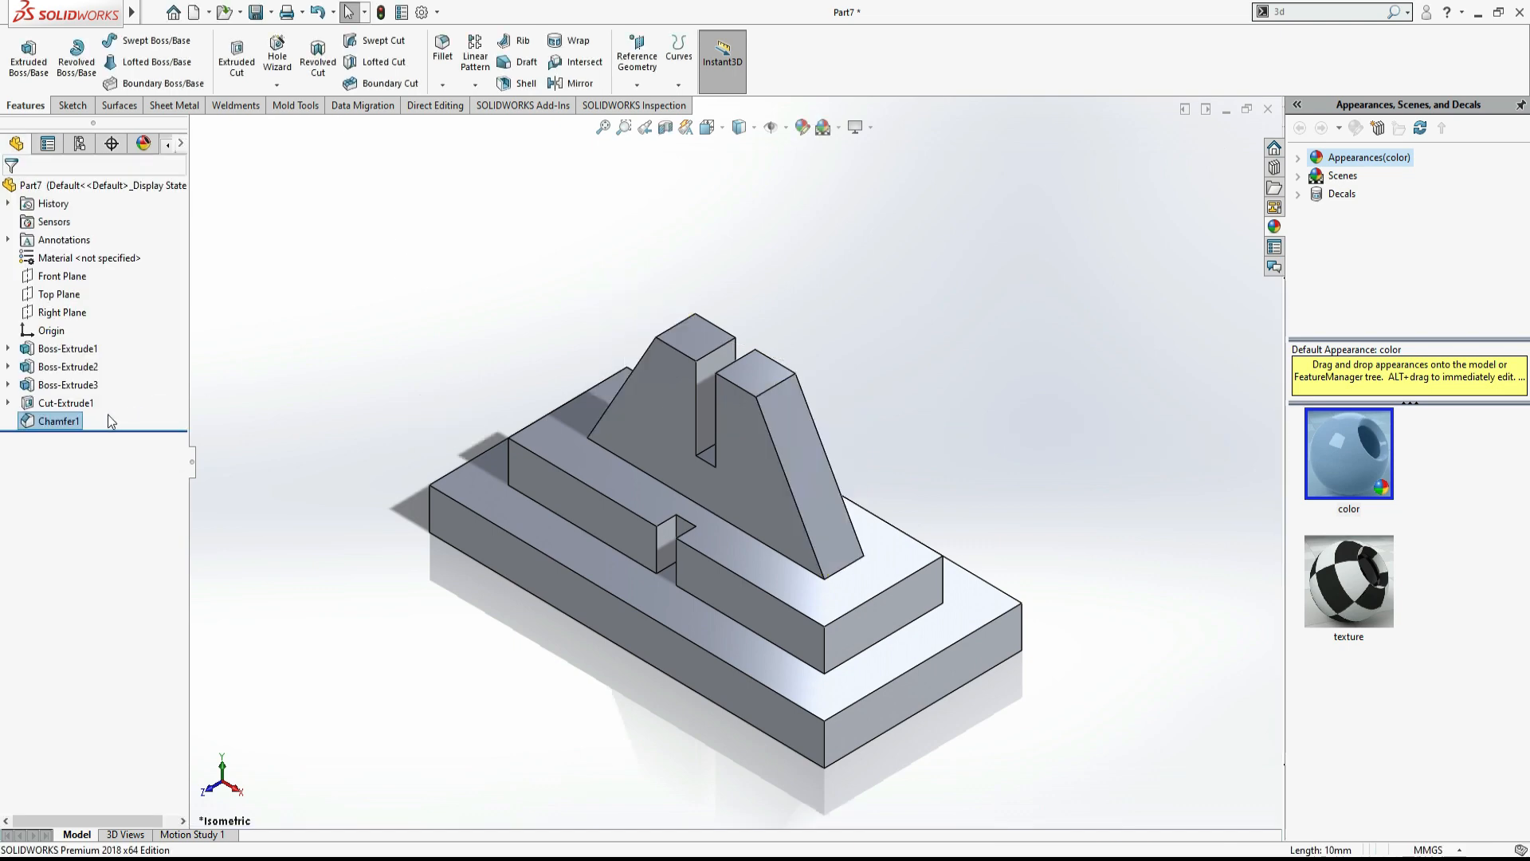
Step: Edit the rib's end chamfer and set its angle to 35 degrees
{"action": "left_click", "coordinate": [77, 425]}
{"action": "left_click", "coordinate": [96, 368]}
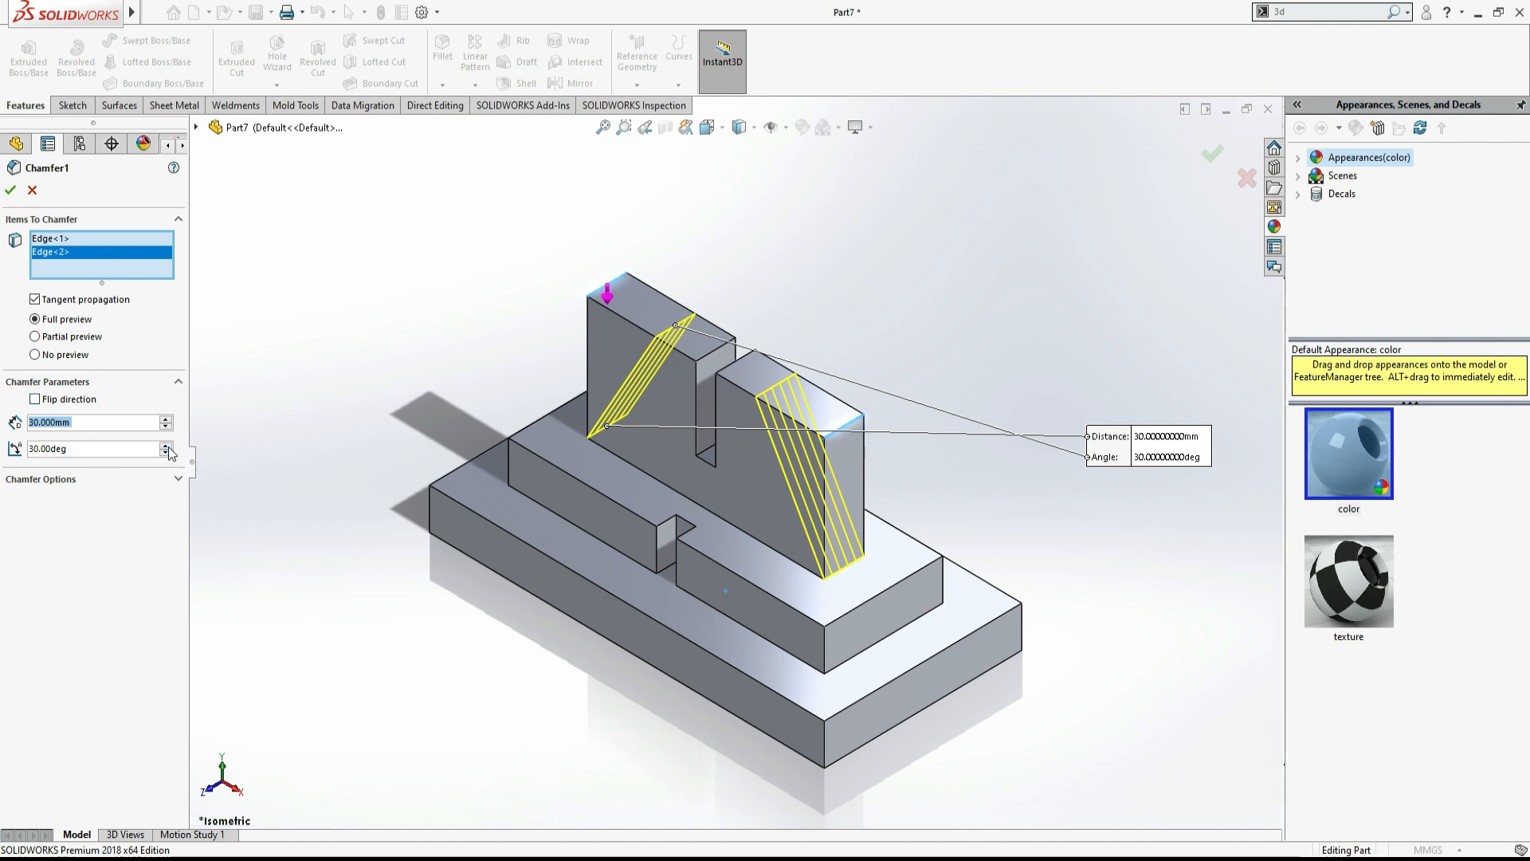
{"action": "left_click", "coordinate": [166, 444]}
{"action": "left_click", "coordinate": [166, 445]}
{"action": "left_click", "coordinate": [167, 445]}
{"action": "left_click", "coordinate": [166, 445]}
{"action": "type", "text": "35"}
{"action": "key", "text": "Return"}
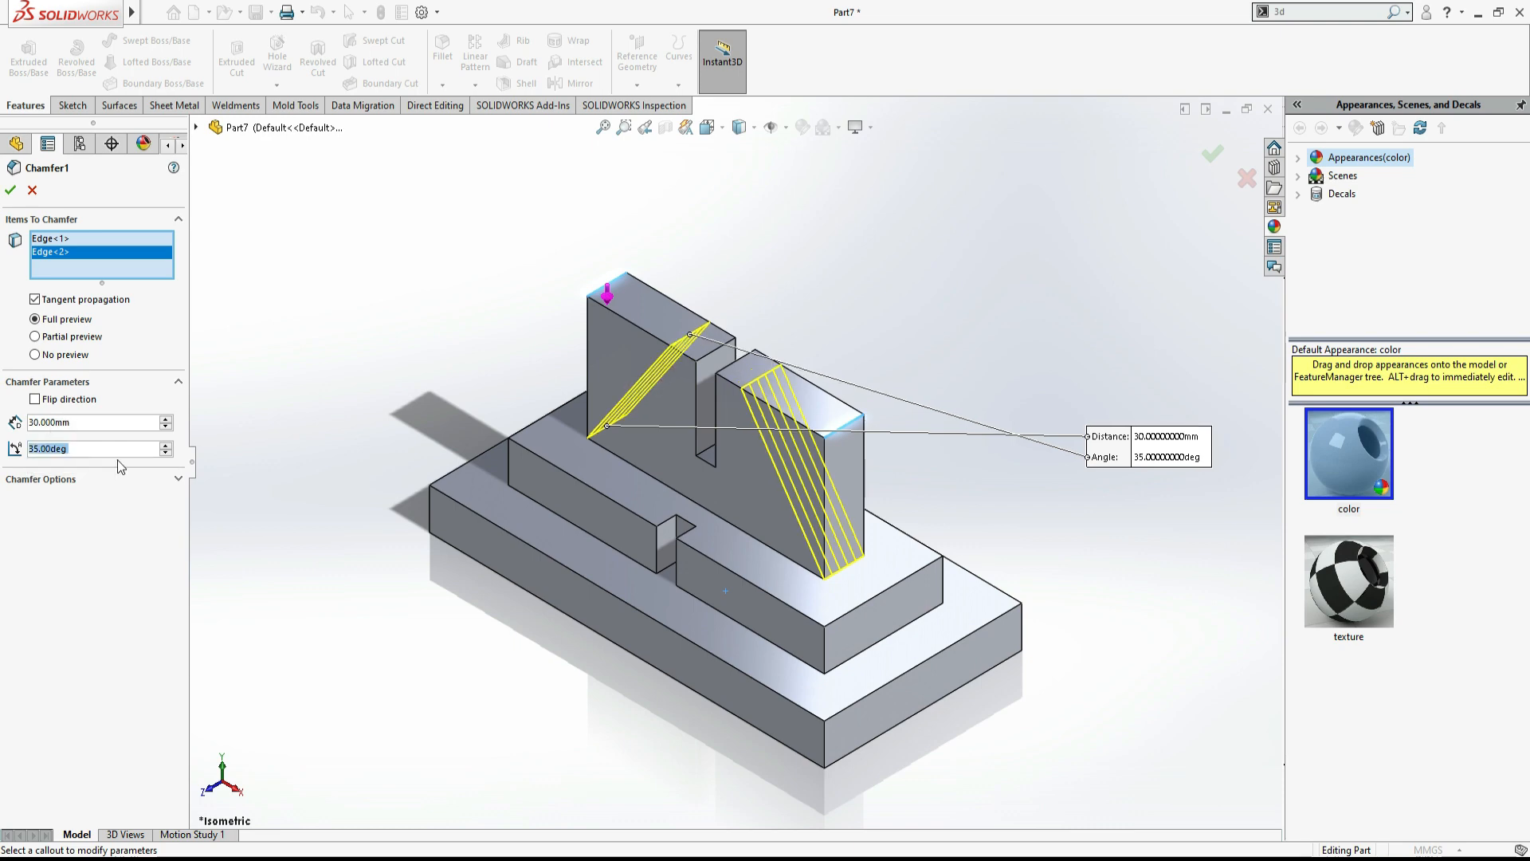
{"action": "left_click", "coordinate": [10, 190]}
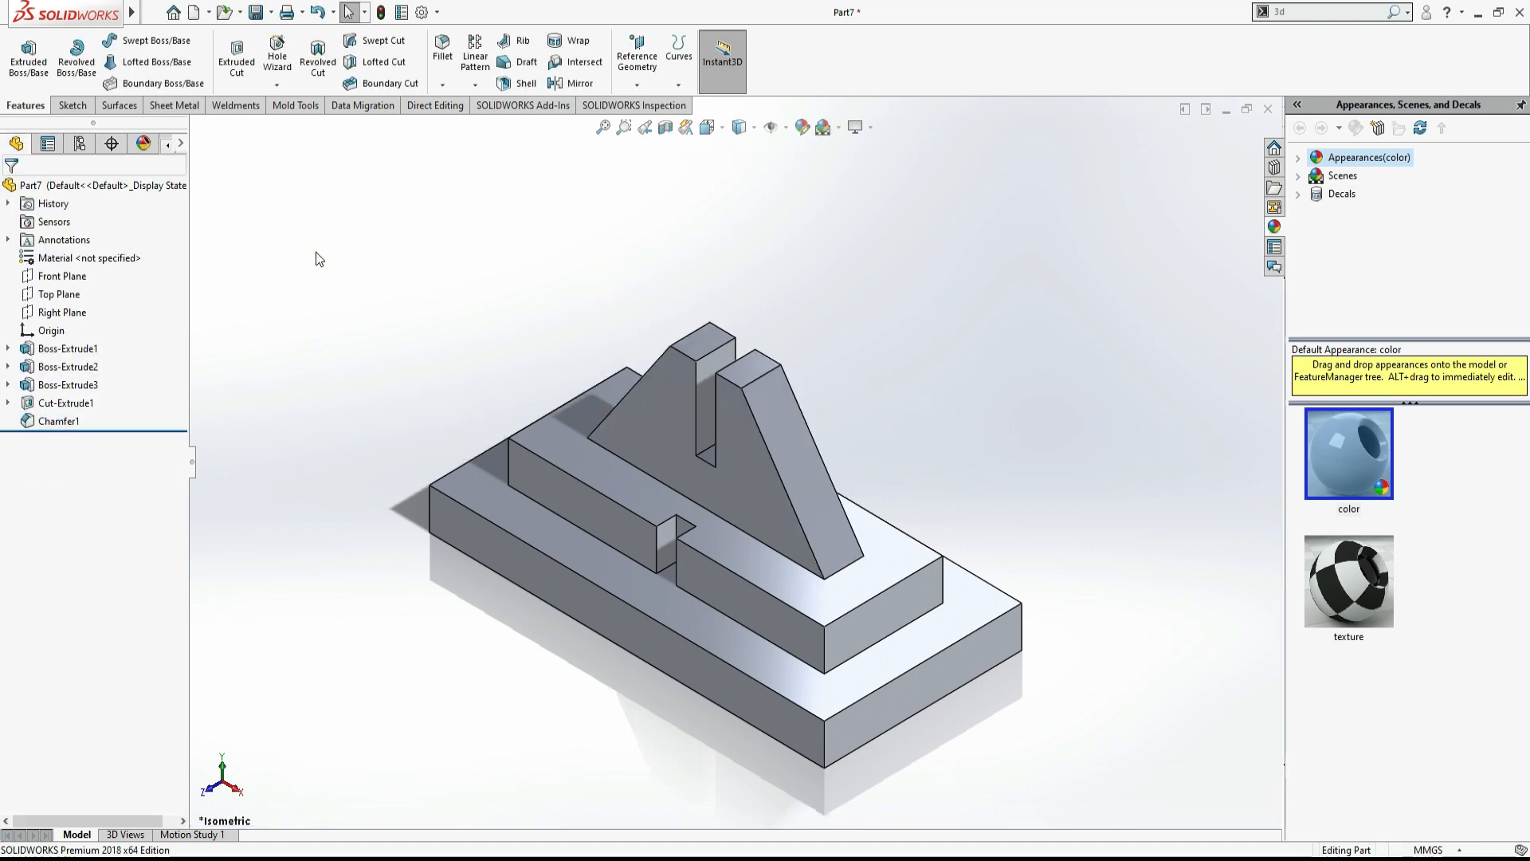
Step: Set the rib chamfer's angle to 38 degrees and compare the part with the Task 2 drawing in the PDF
{"action": "key", "text": "alt+Tab"}
{"action": "key", "text": "alt+Tab"}
{"action": "key", "text": "alt+Tab"}
{"action": "key", "text": "alt+Tab"}
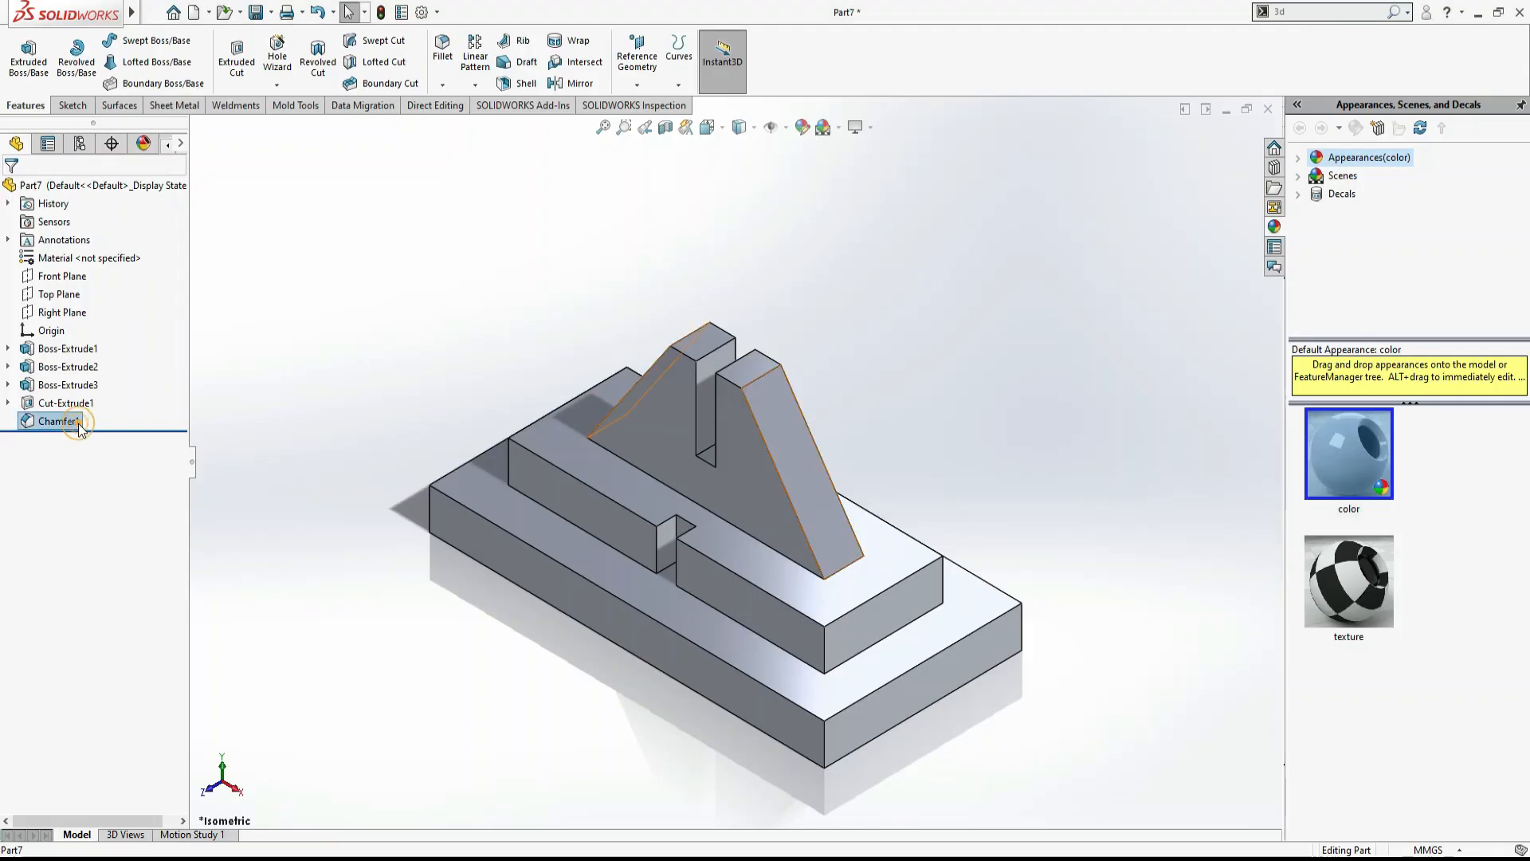
{"action": "left_click", "coordinate": [80, 421]}
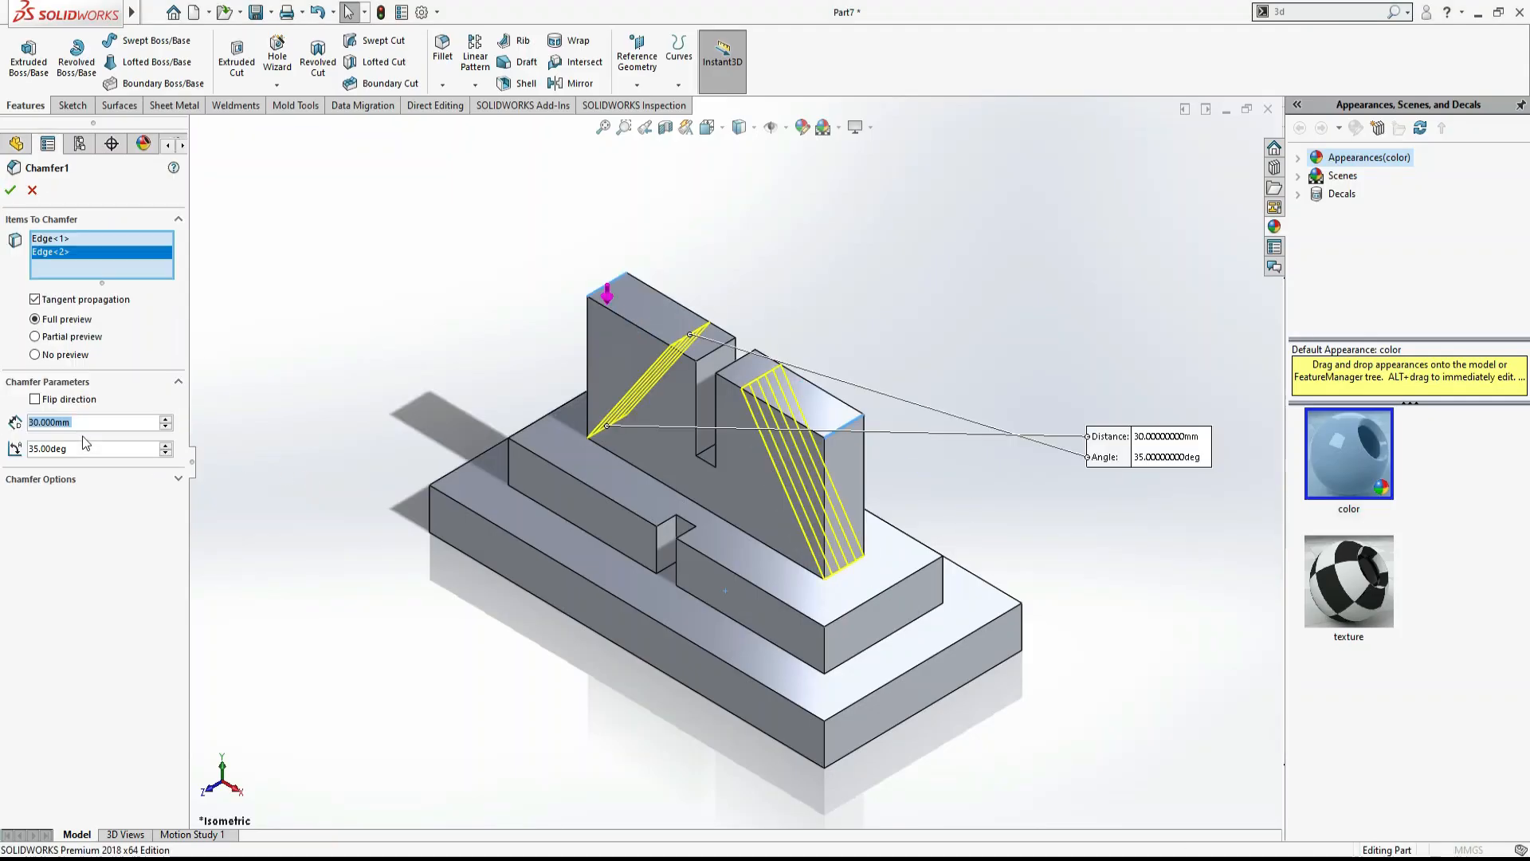
{"action": "left_click_drag", "start_coordinate": [111, 452], "coordinate": [1, 456]}
{"action": "type", "text": "38"}
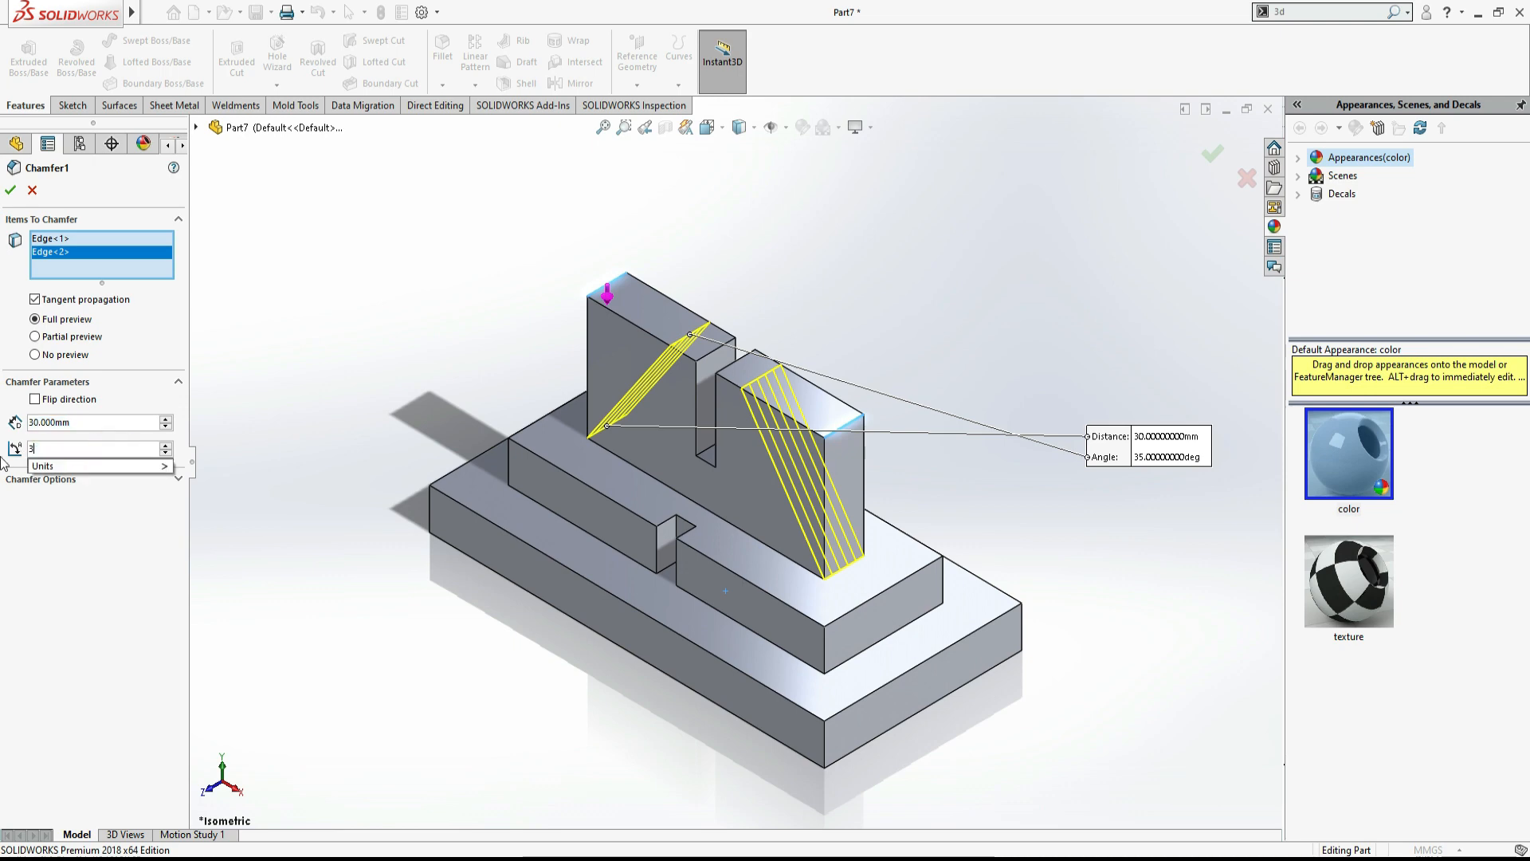
{"action": "key", "text": "Return"}
{"action": "left_click", "coordinate": [11, 191]}
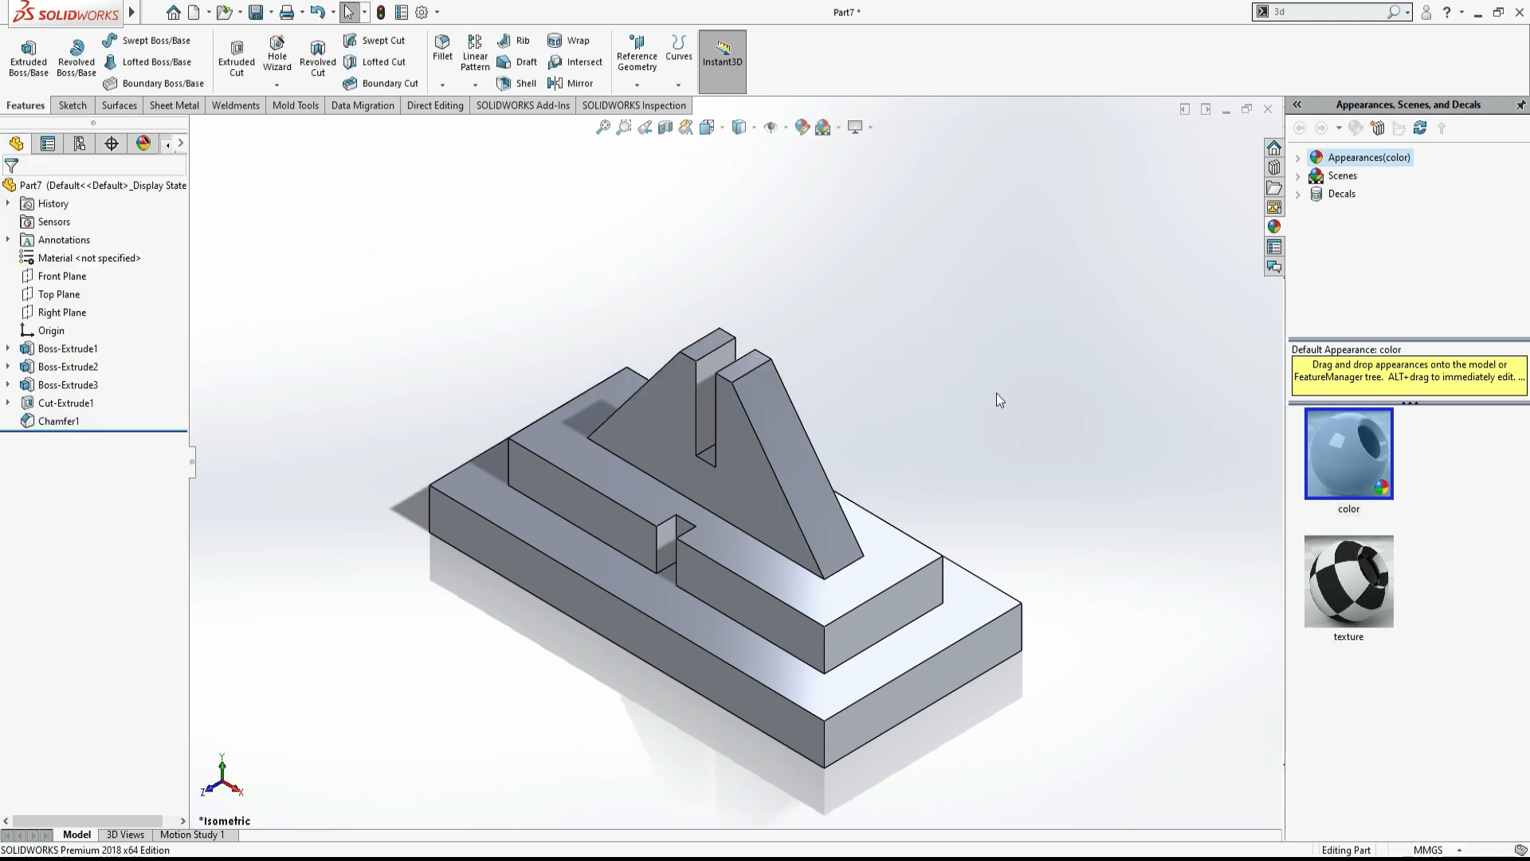
{"action": "key", "text": "alt+Tab"}
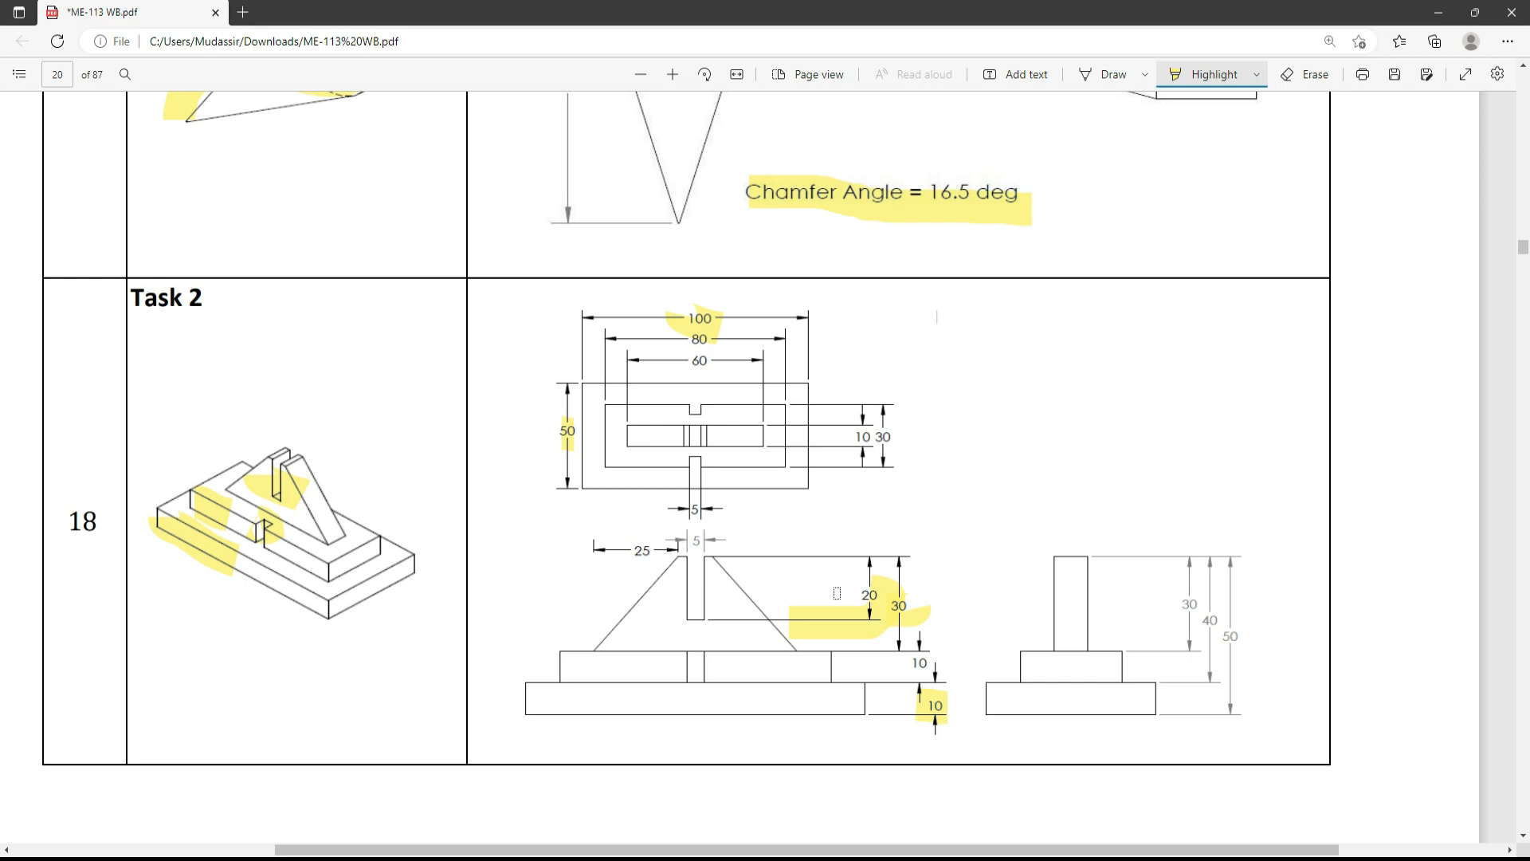
{"action": "key", "text": "alt+Tab"}
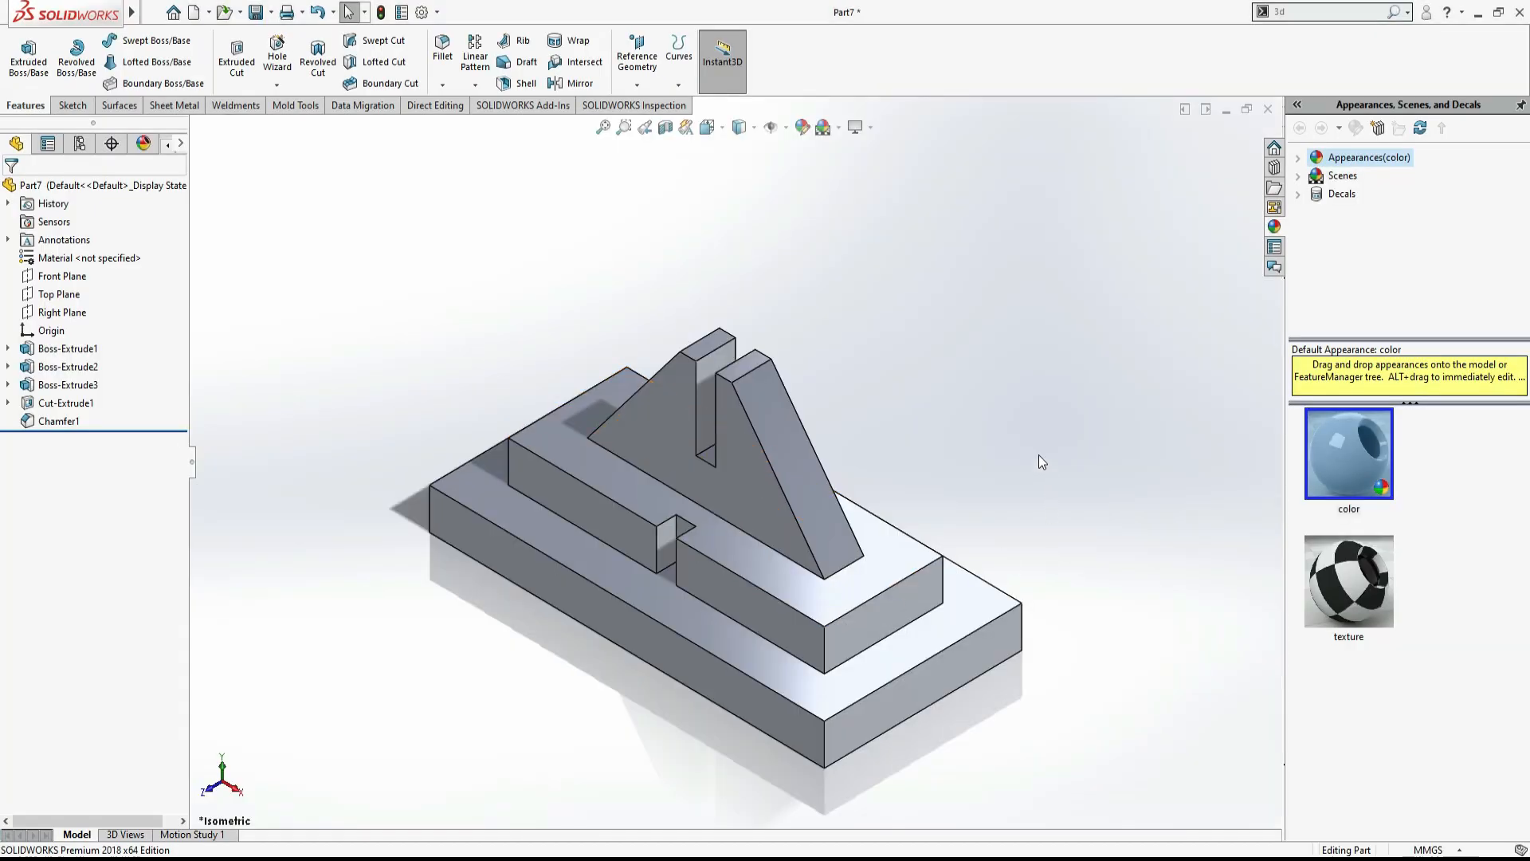
Step: Change the whole part's color to light green and fit the model in the view
{"action": "left_click", "coordinate": [803, 128]}
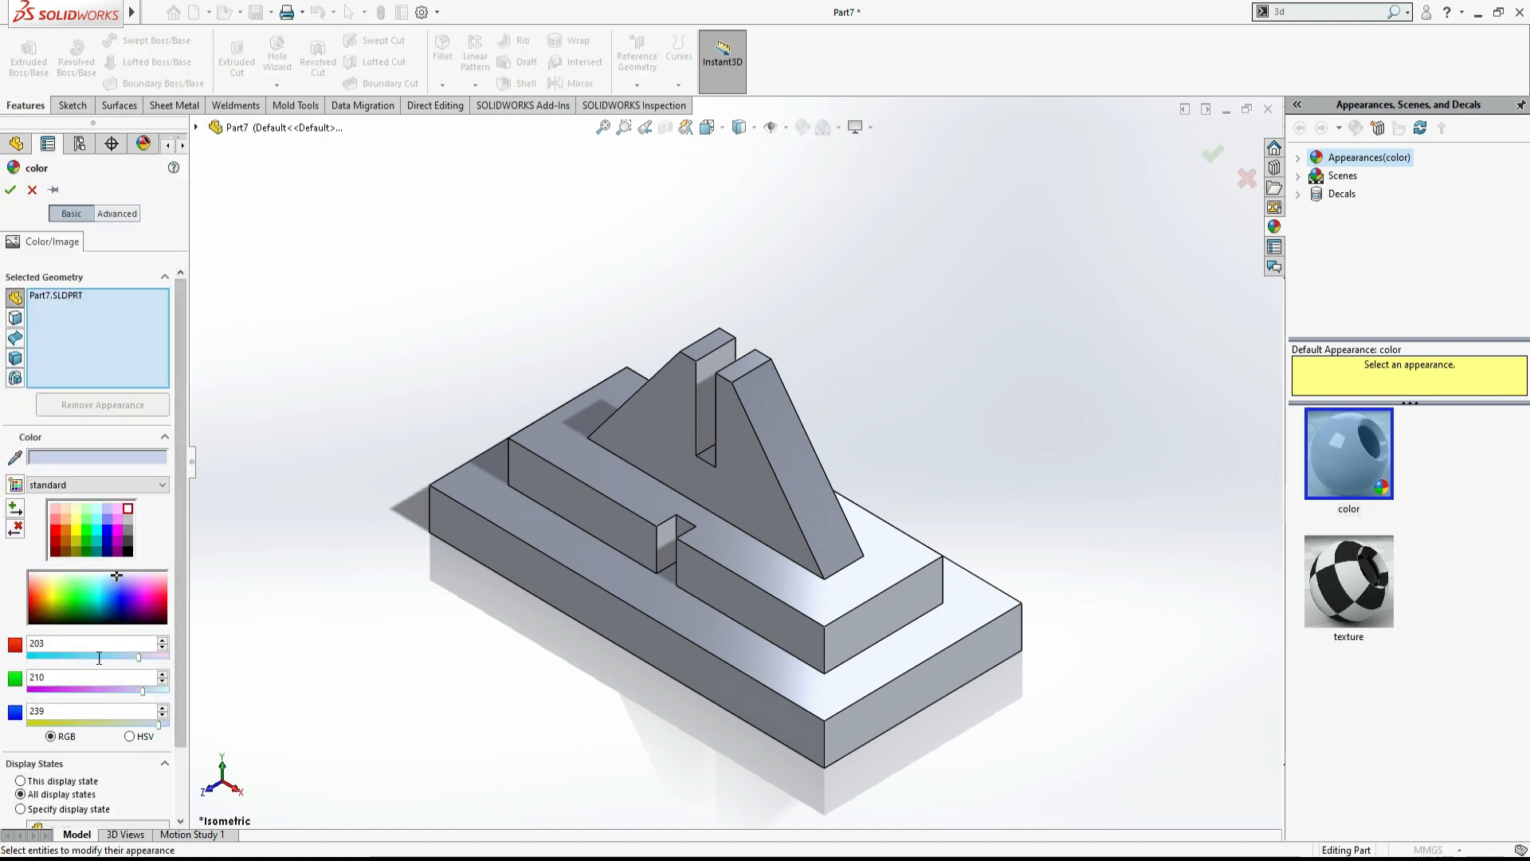
{"action": "left_click_drag", "start_coordinate": [114, 572], "coordinate": [91, 584]}
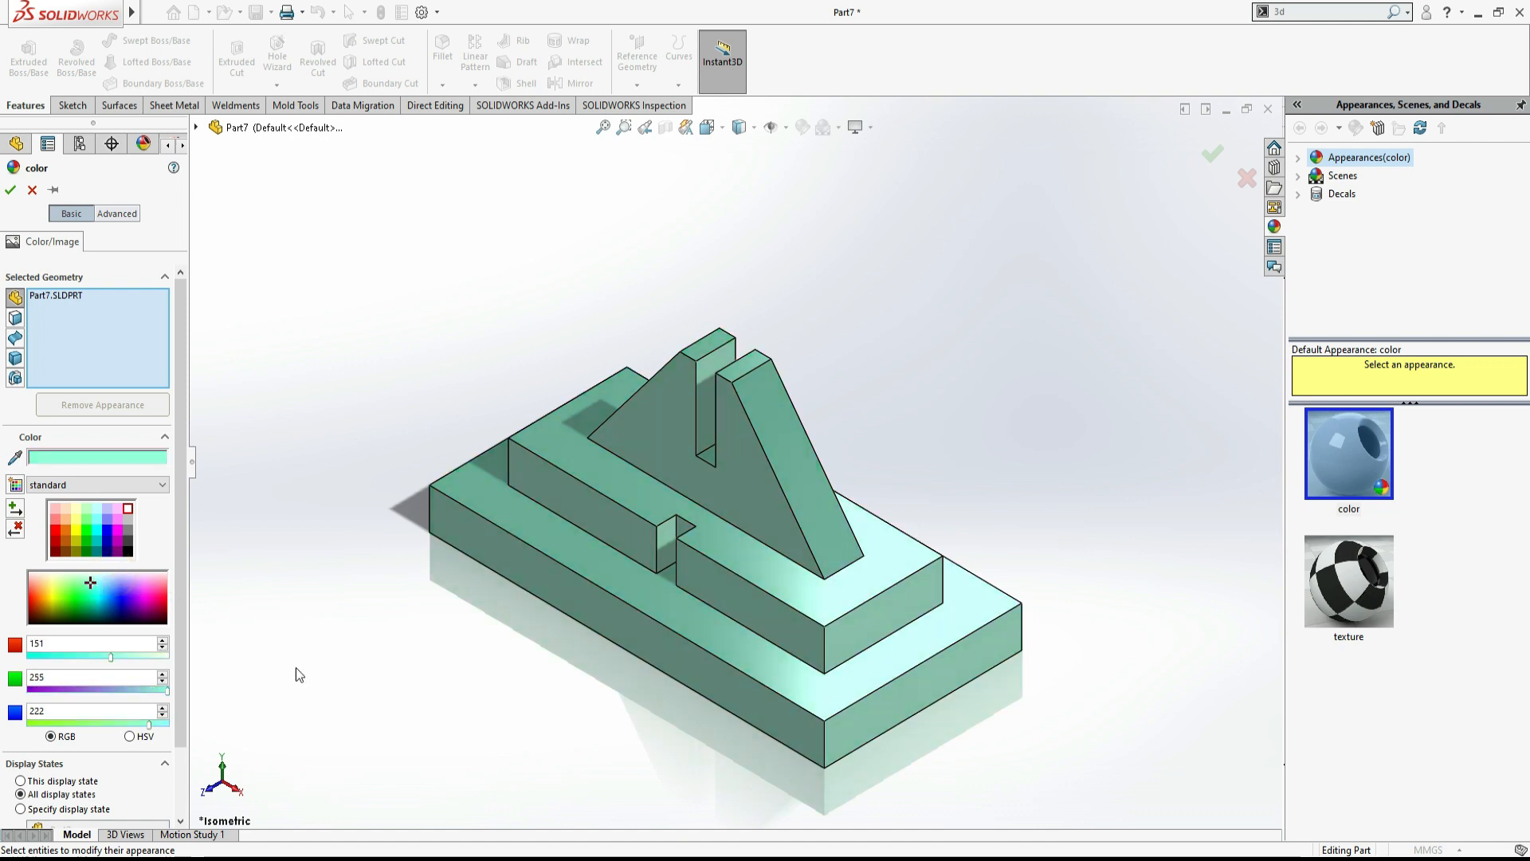
{"action": "left_click_drag", "start_coordinate": [150, 725], "coordinate": [129, 735]}
{"action": "left_click", "coordinate": [10, 189]}
{"action": "key", "text": "f"}
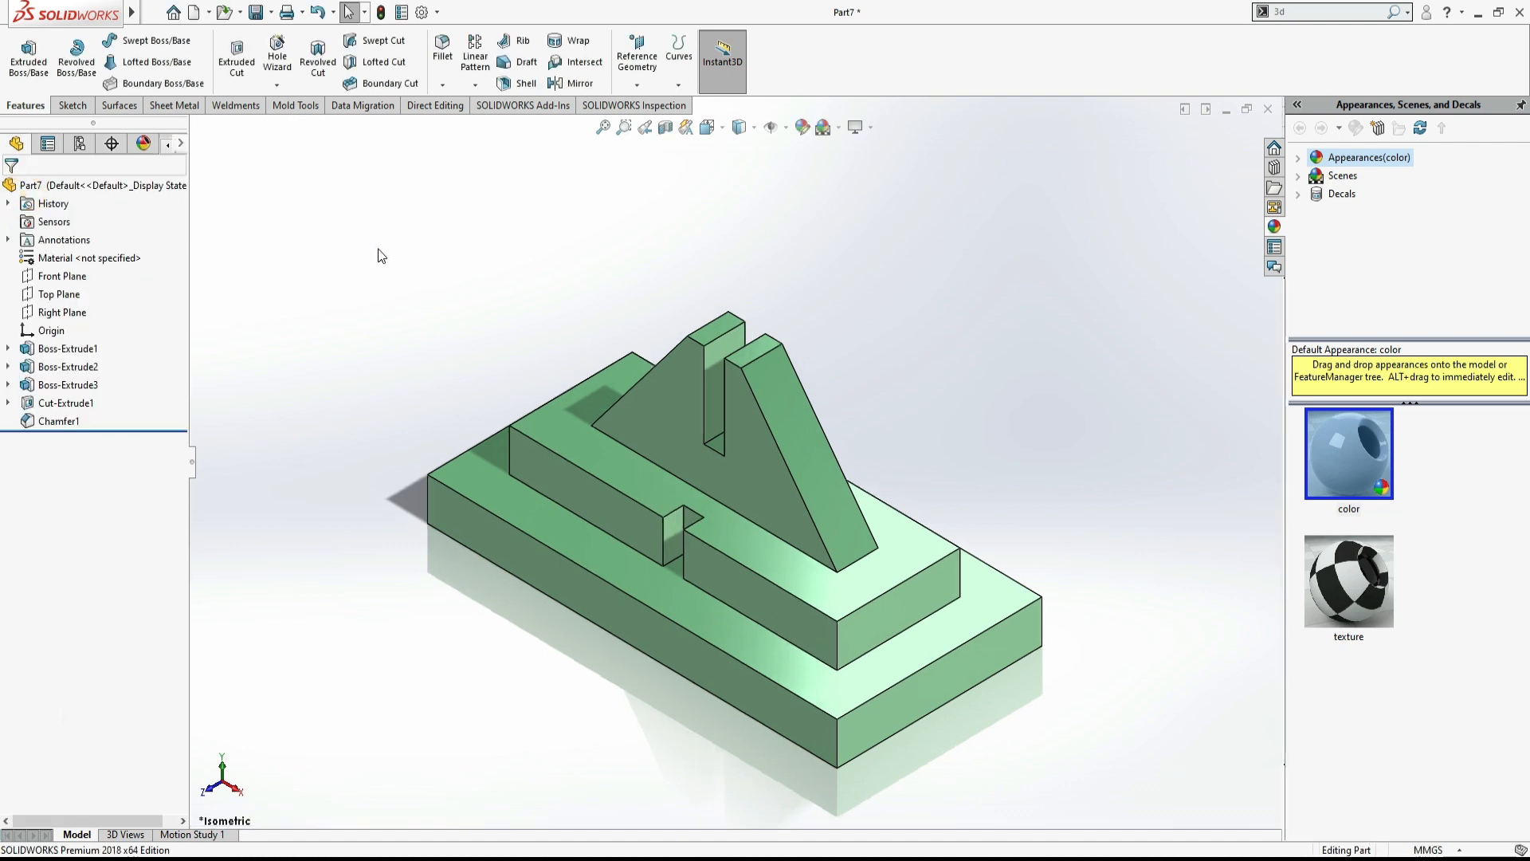
Step: View the part in the Hidden Lines Removed and Hidden Lines Visible styles, and return it to Shaded With Edges
{"action": "left_click", "coordinate": [739, 127]}
{"action": "left_click", "coordinate": [746, 197]}
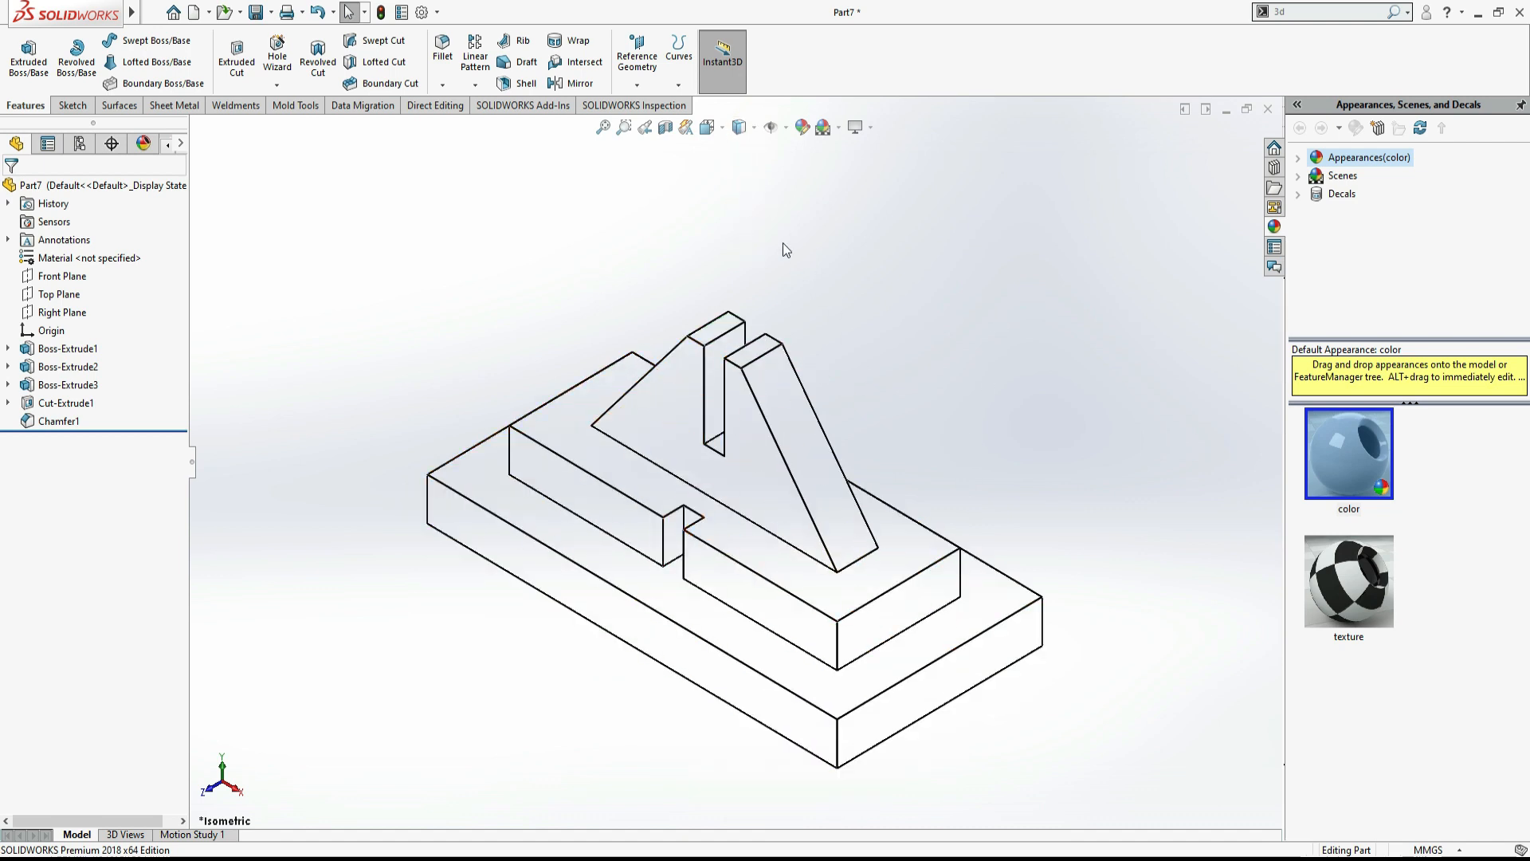
{"action": "left_click", "coordinate": [758, 126]}
{"action": "left_click", "coordinate": [739, 213]}
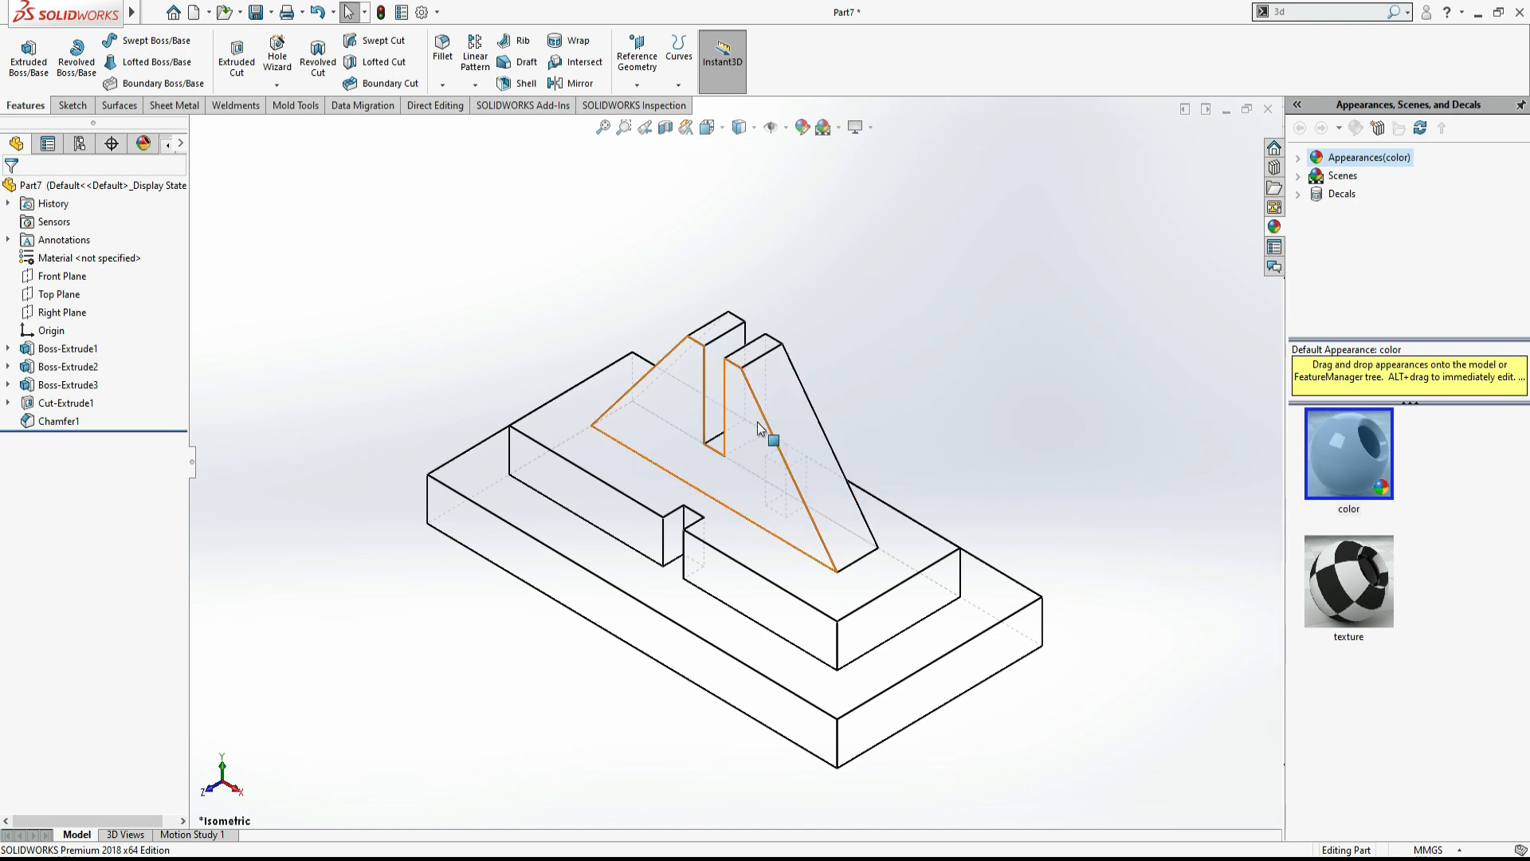
{"action": "left_click", "coordinate": [754, 129]}
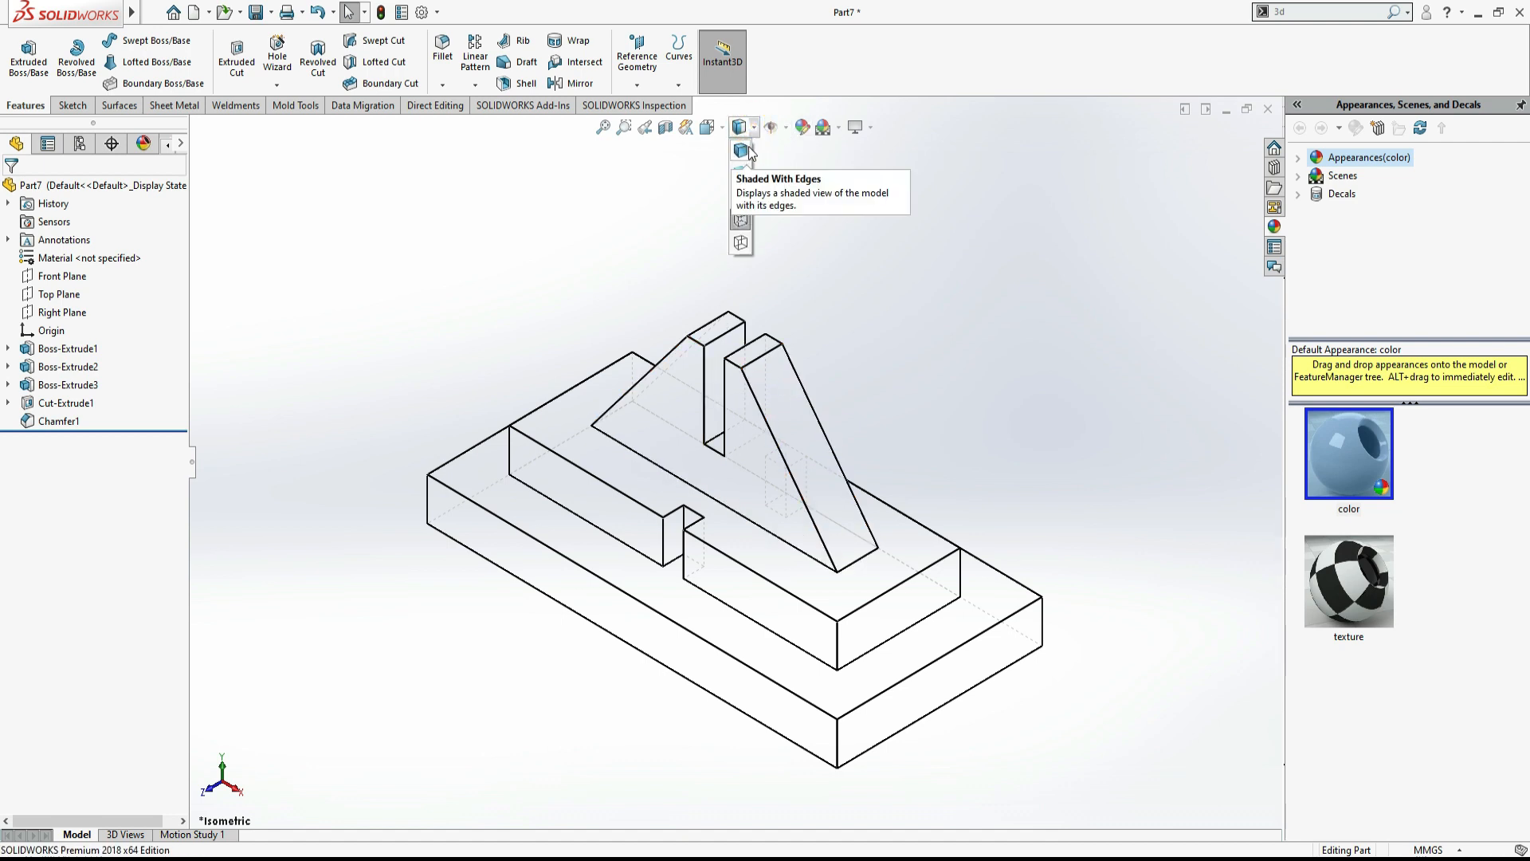
{"action": "left_click", "coordinate": [740, 151]}
{"action": "left_click", "coordinate": [928, 263]}
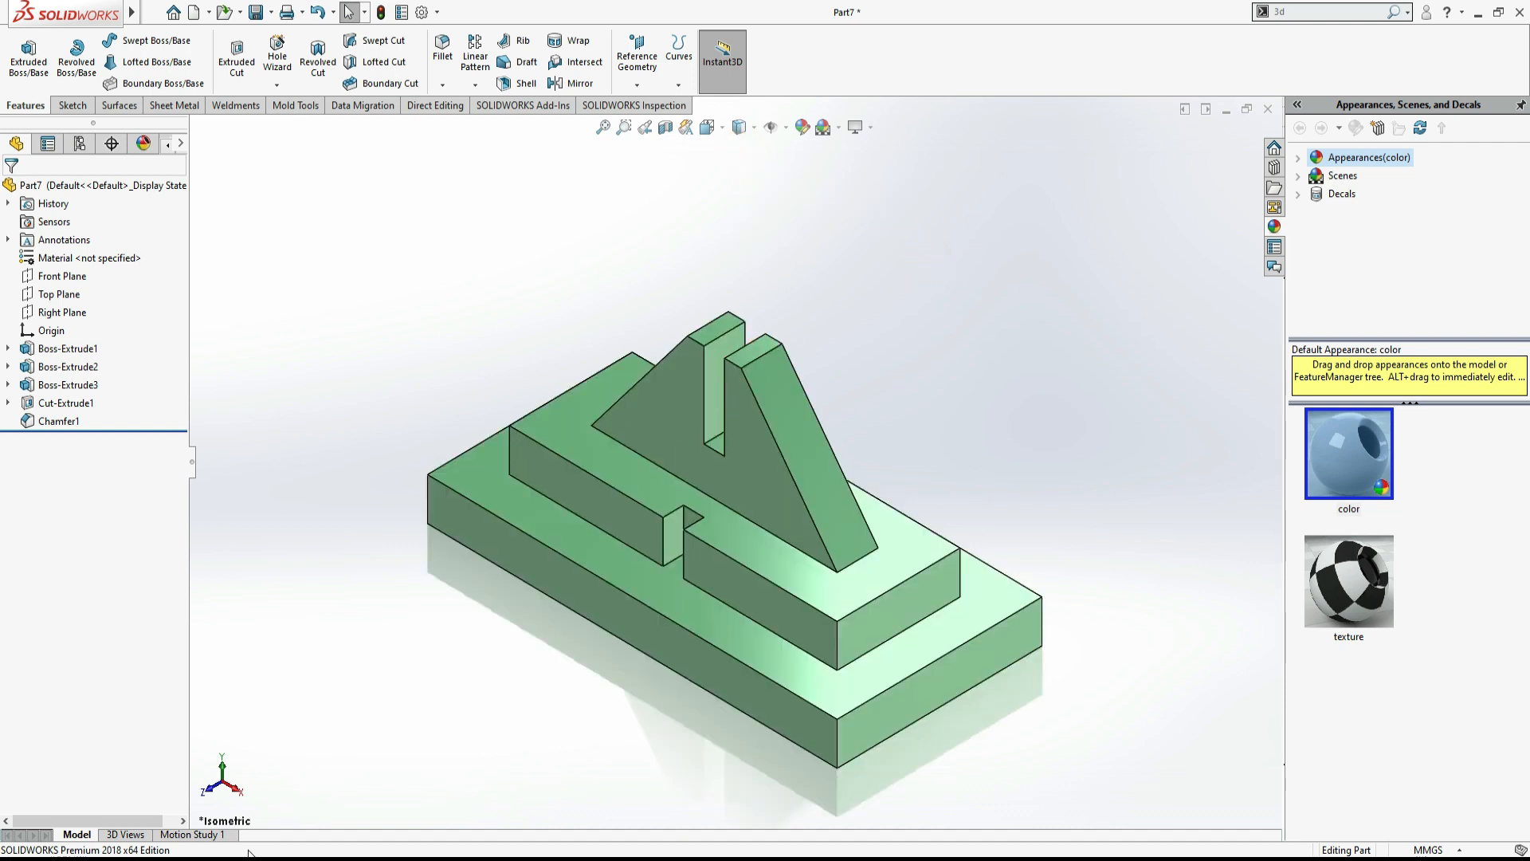
Step: Switch to the ME-113 workbook PDF in the browser and review the drawings in rows 17 and 18
{"action": "key", "text": "alt+Tab"}
{"action": "scroll", "coordinate": [406, 342], "scroll_direction": "up", "scroll_amount": 3}
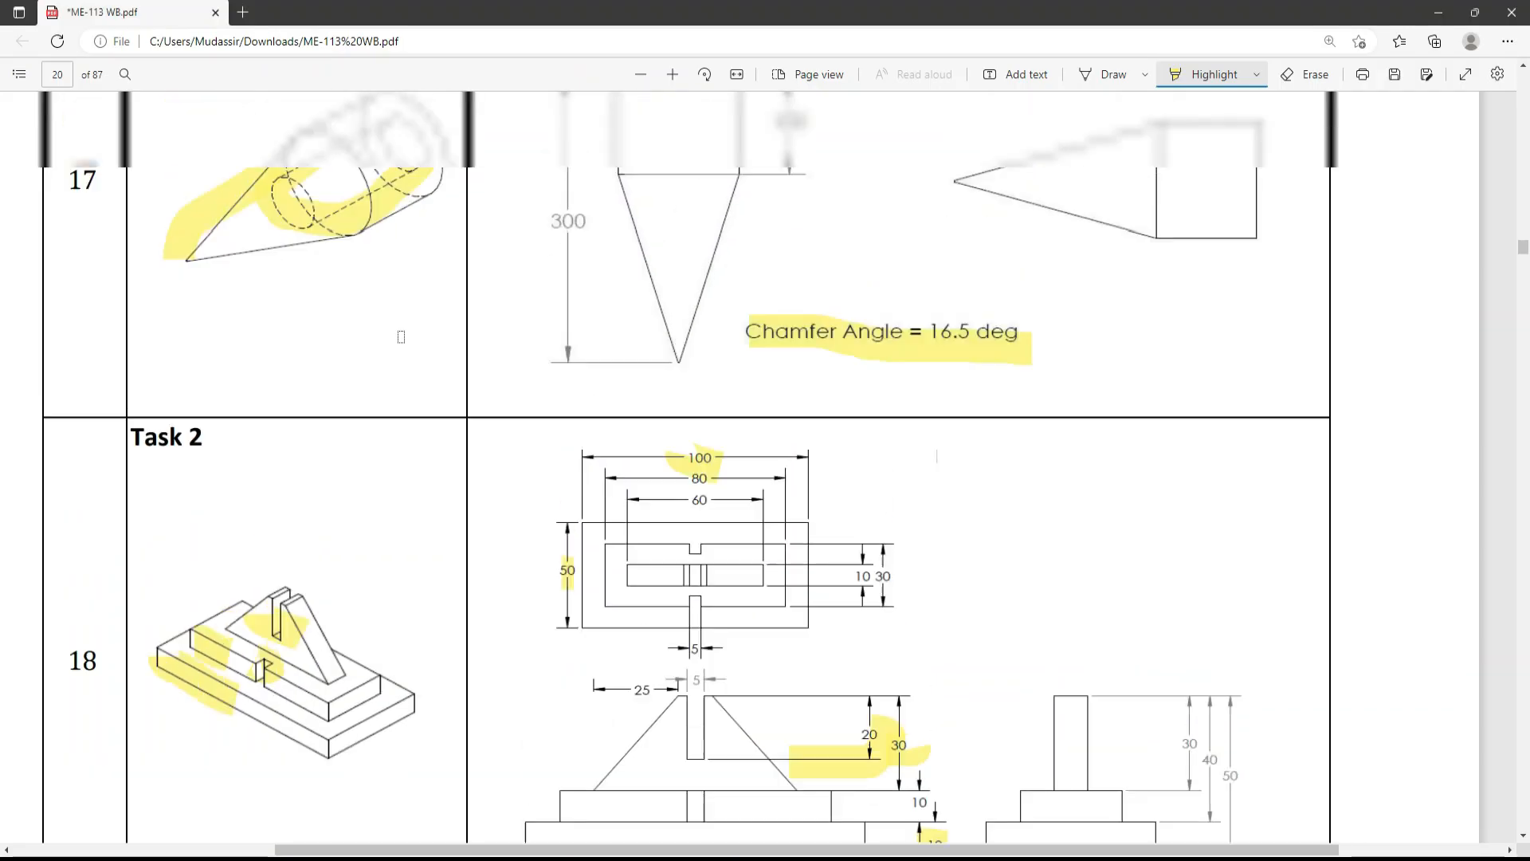